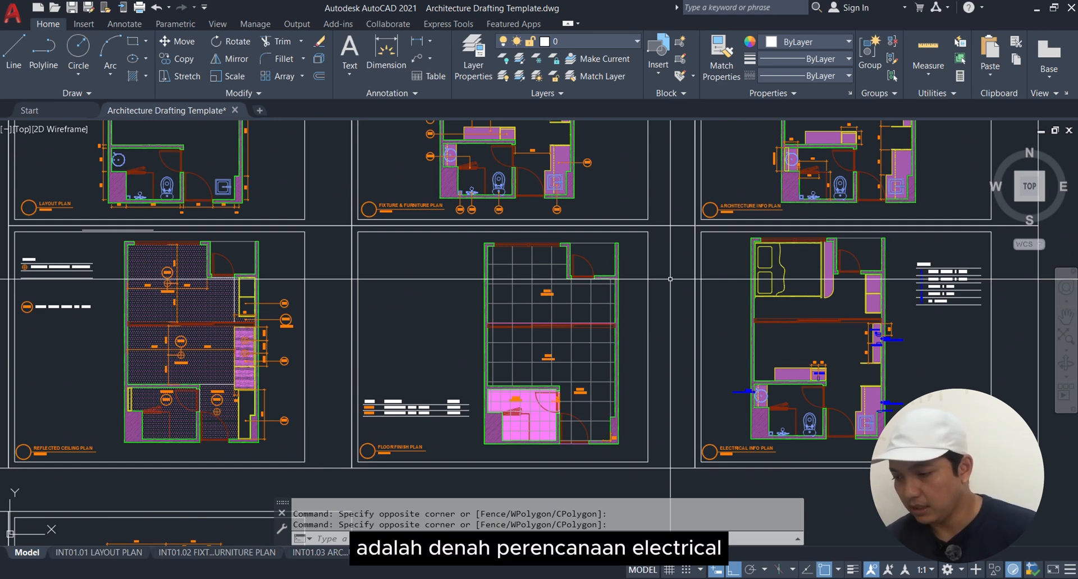
# Step: Examine the ceiling heights and finish codes of each room in the Reflected Ceiling Plan
pyautogui.scroll(5, 502, 349)
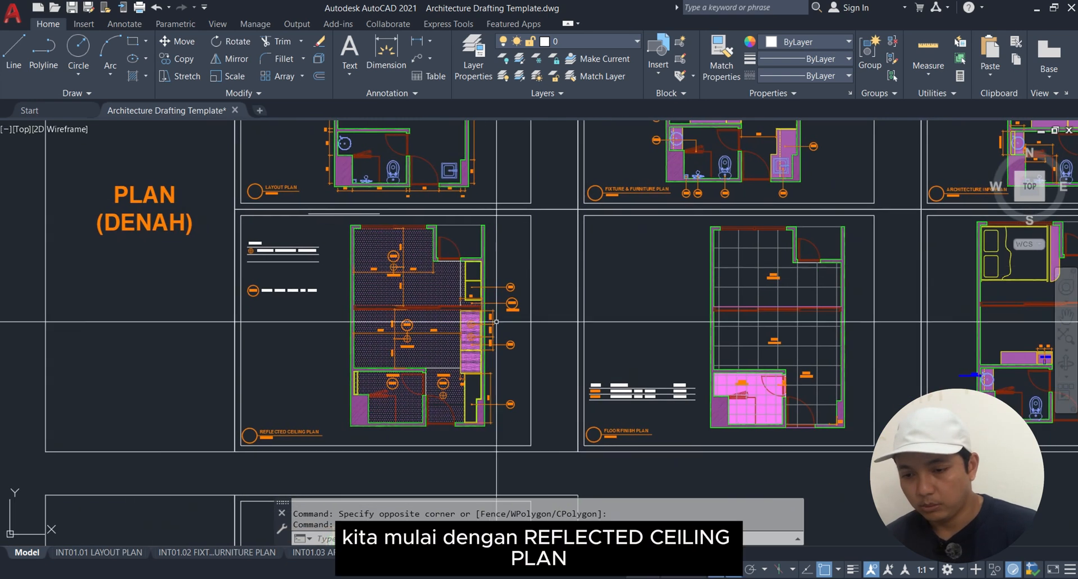
pyautogui.scroll(3, 501, 349)
pyautogui.scroll(2, 524, 308)
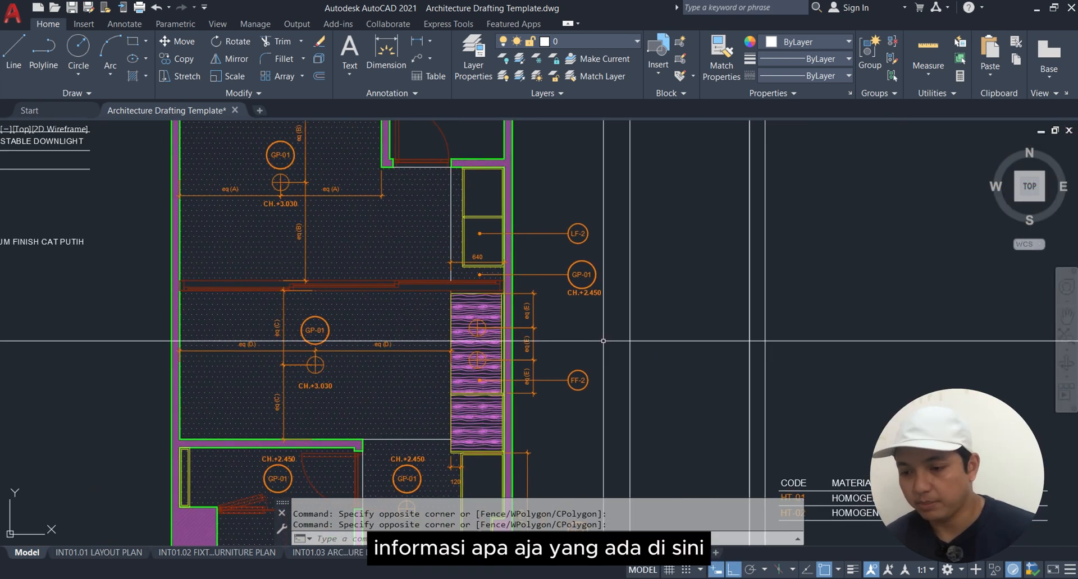
pyautogui.moveTo(524, 308)
pyautogui.mouseDown(button='middle')
pyautogui.moveTo(683, 323)
pyautogui.moveTo(720, 271)
pyautogui.mouseUp(button='middle')
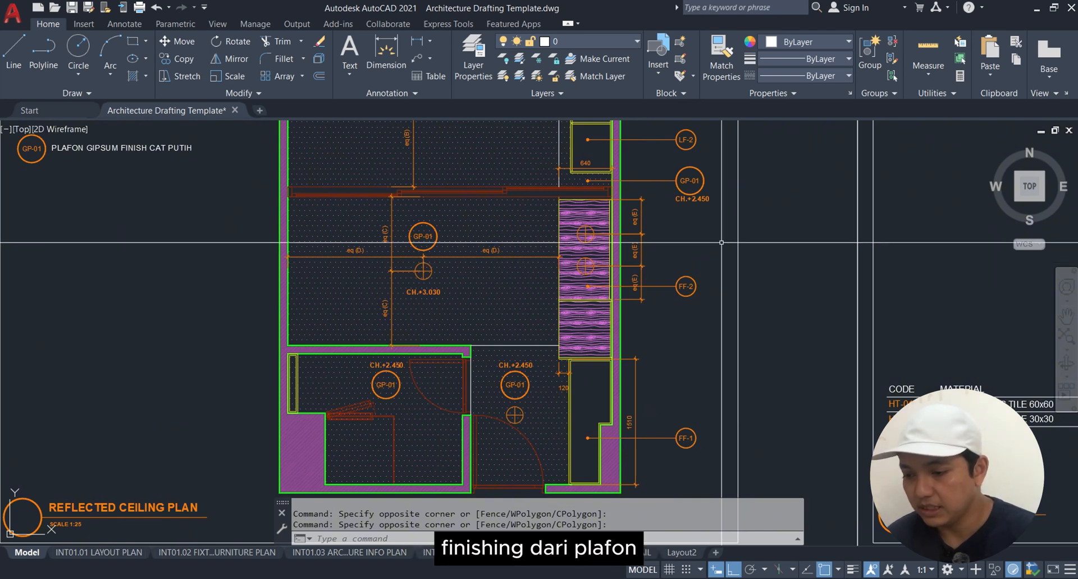
pyautogui.moveTo(788, 197); pyautogui.dragTo(756, 268, button='middle')
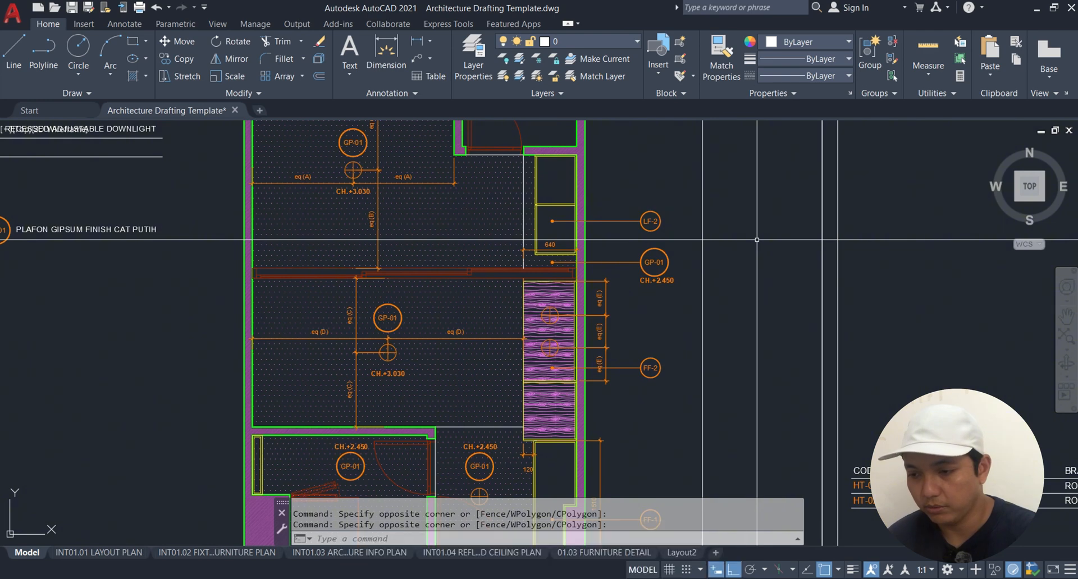
pyautogui.scroll(-2, 753, 298)
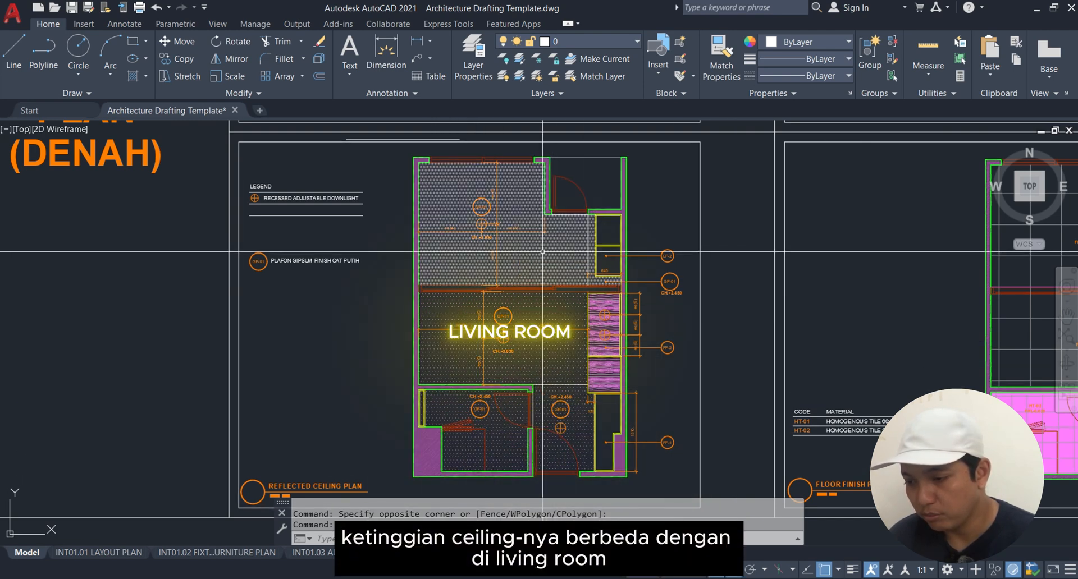
pyautogui.scroll(2, 696, 407)
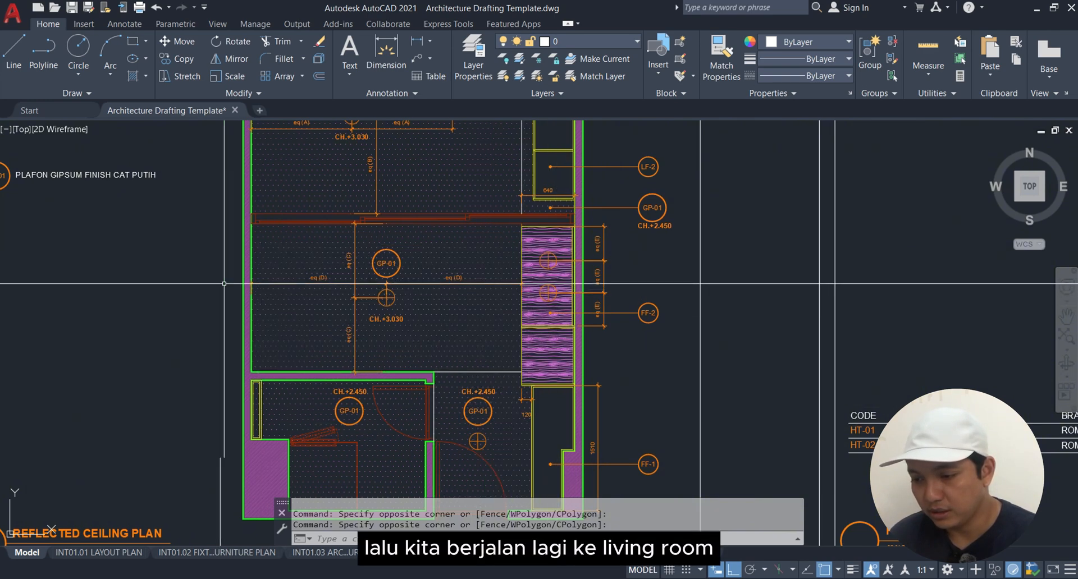
pyautogui.scroll(4, 387, 320)
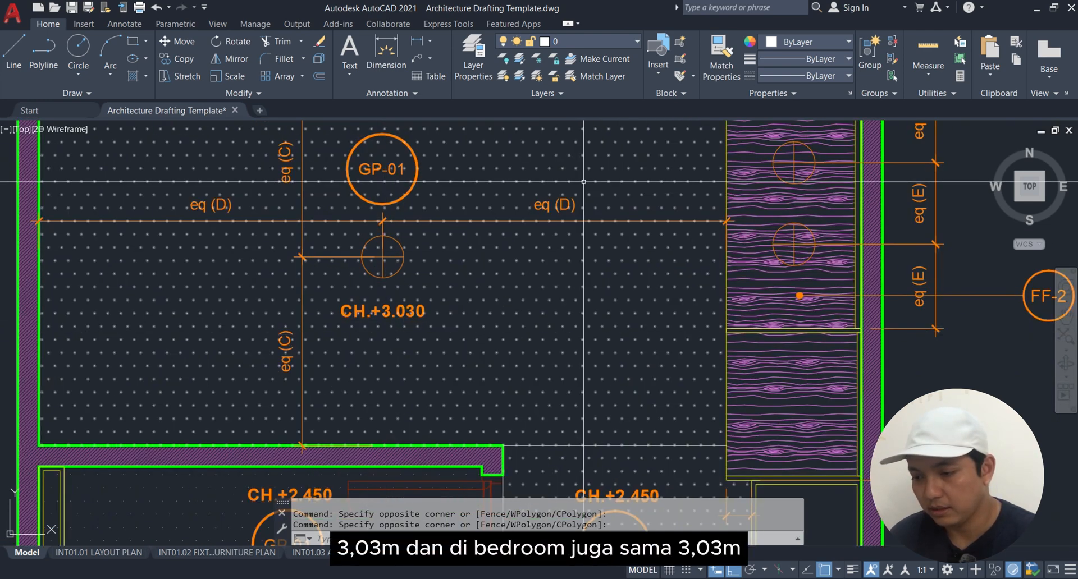
pyautogui.moveTo(561, 182); pyautogui.dragTo(539, 385, button='middle')
pyautogui.moveTo(303, 267); pyautogui.dragTo(325, 315, button='middle')
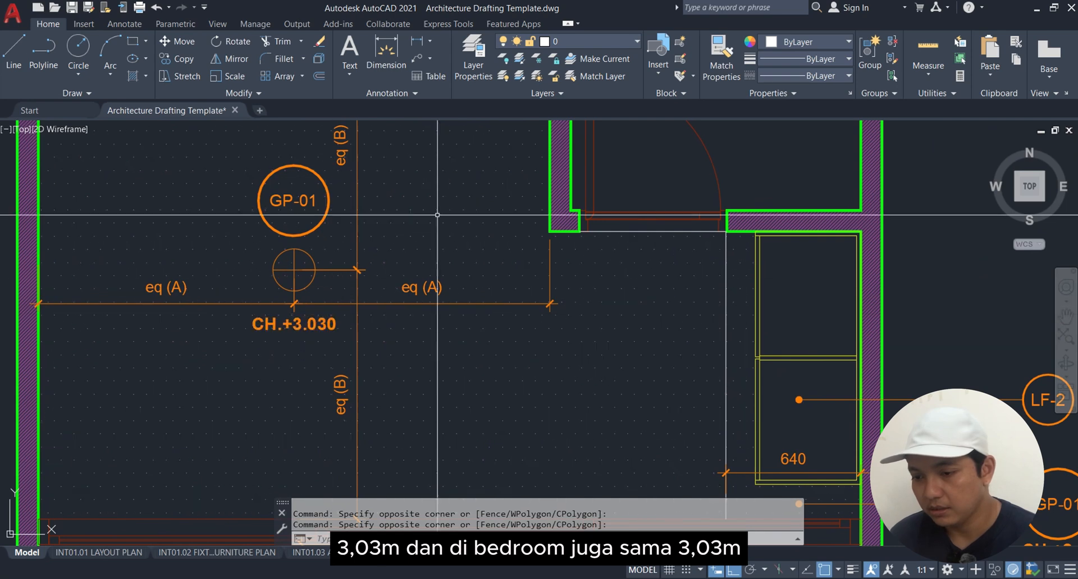
pyautogui.scroll(-2, 466, 212)
pyautogui.moveTo(702, 398)
pyautogui.mouseDown(button='middle')
pyautogui.moveTo(664, 338)
pyautogui.moveTo(671, 301)
pyautogui.mouseUp(button='middle')
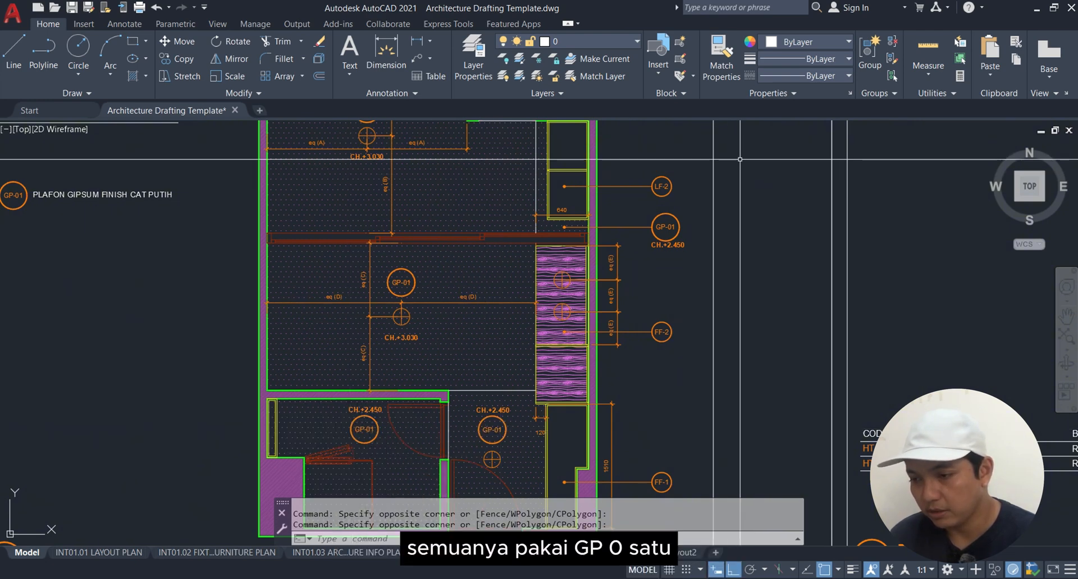
# Step: Examine the GP-01 gypsum ceiling note, the ceiling level change and the recessed downlight symbol in the plan and legend
pyautogui.moveTo(79, 241); pyautogui.dragTo(323, 286, button='middle')
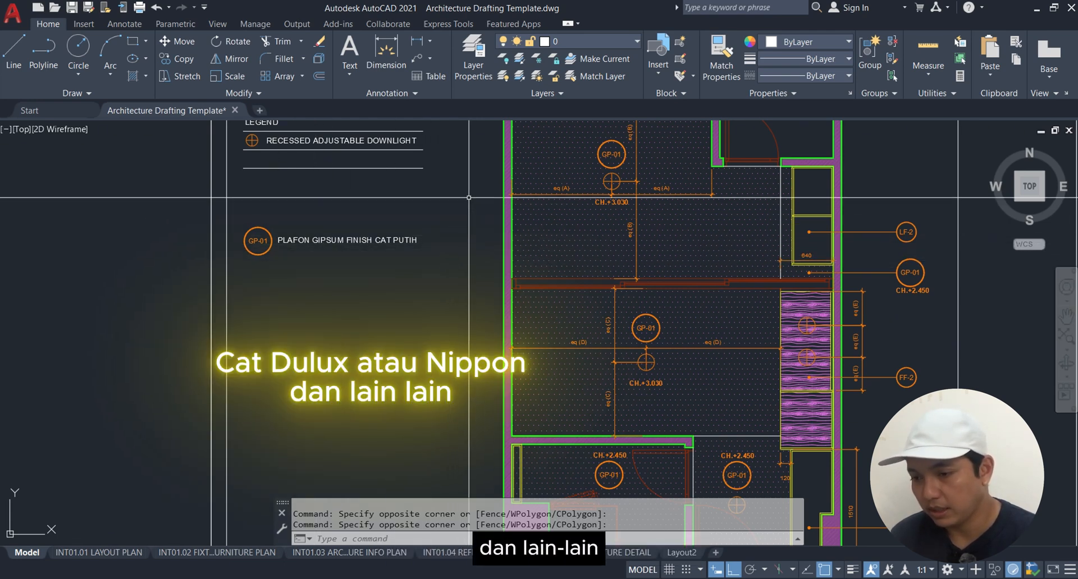
pyautogui.moveTo(469, 198); pyautogui.dragTo(340, 136, button='middle')
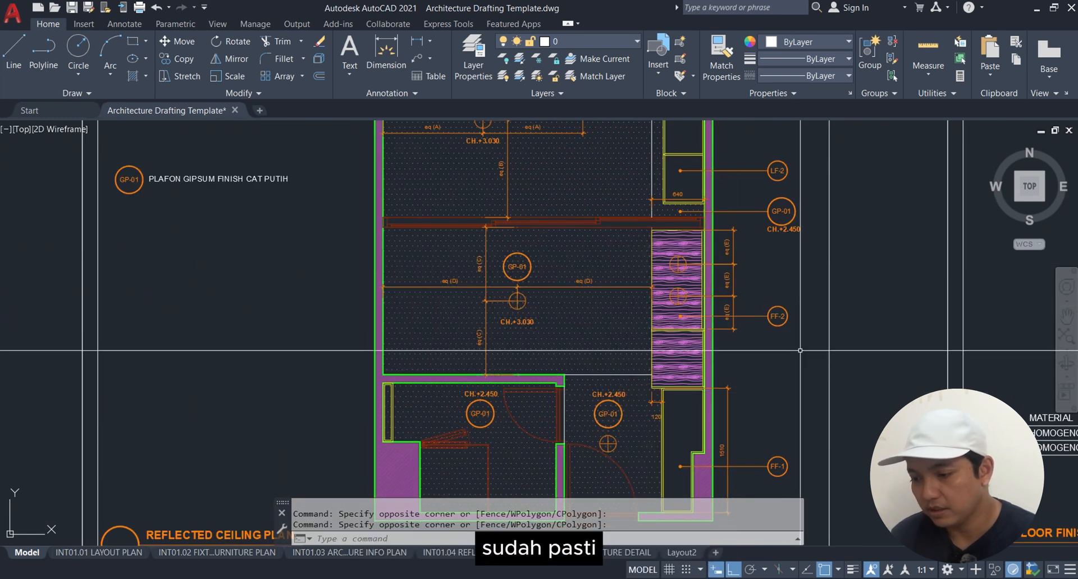
pyautogui.scroll(2, 635, 405)
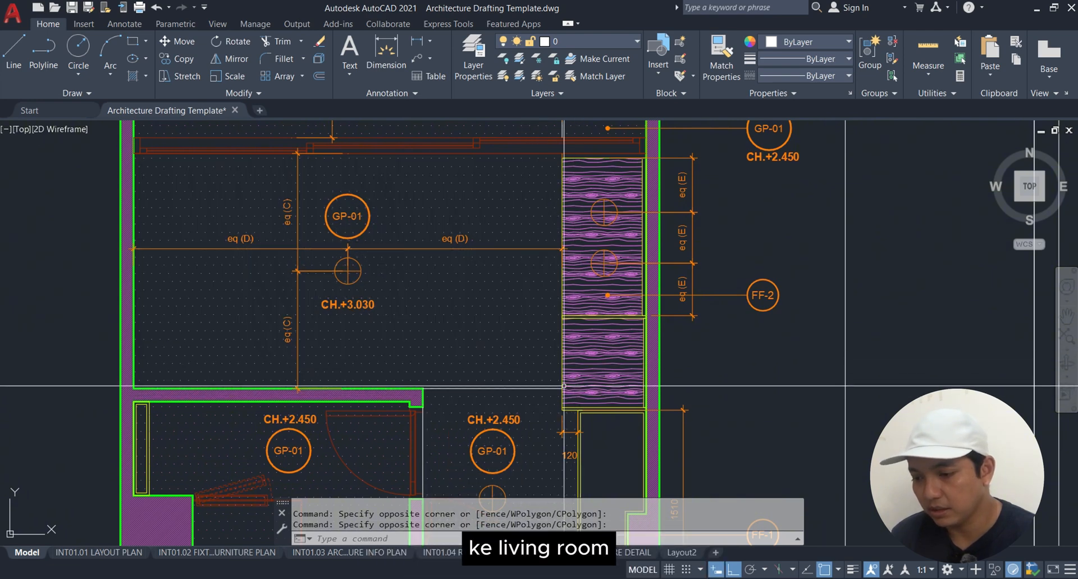
pyautogui.click(418, 388)
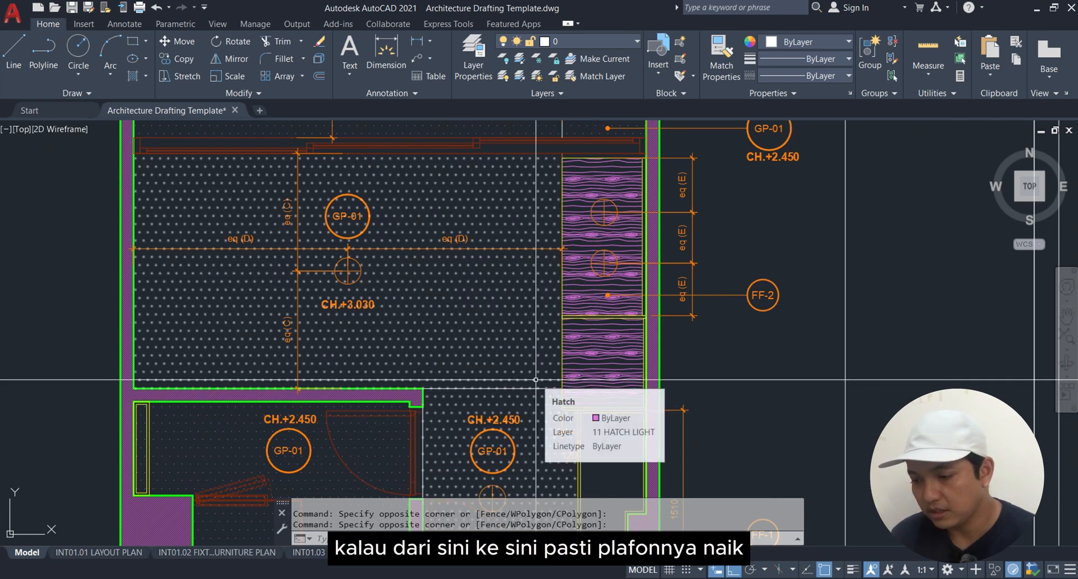
pyautogui.moveTo(755, 386)
pyautogui.mouseDown(button='middle')
pyautogui.moveTo(775, 344)
pyautogui.moveTo(784, 439)
pyautogui.mouseUp(button='middle')
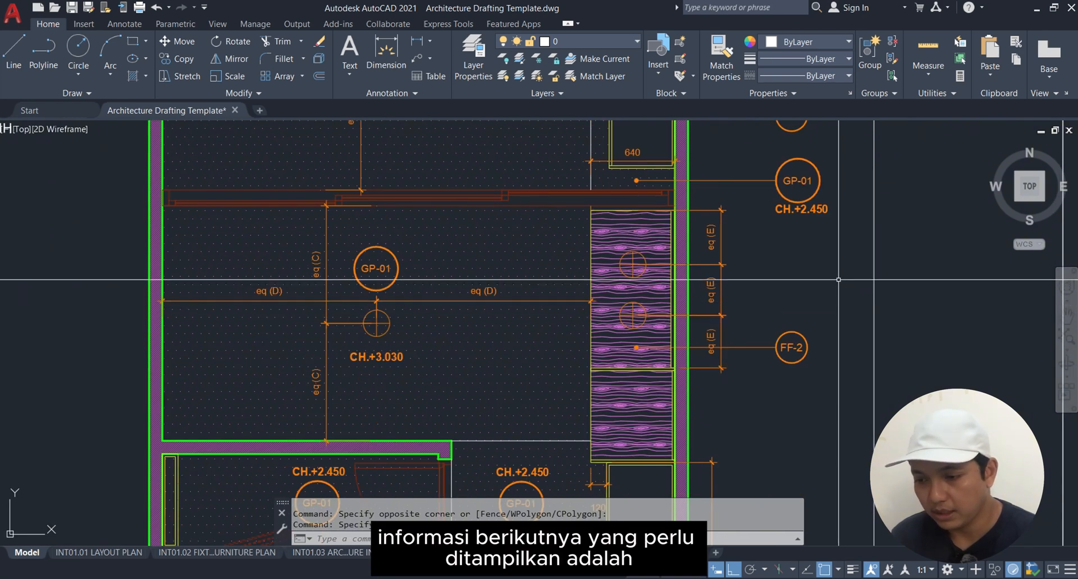
pyautogui.moveTo(838, 279); pyautogui.dragTo(827, 435, button='middle')
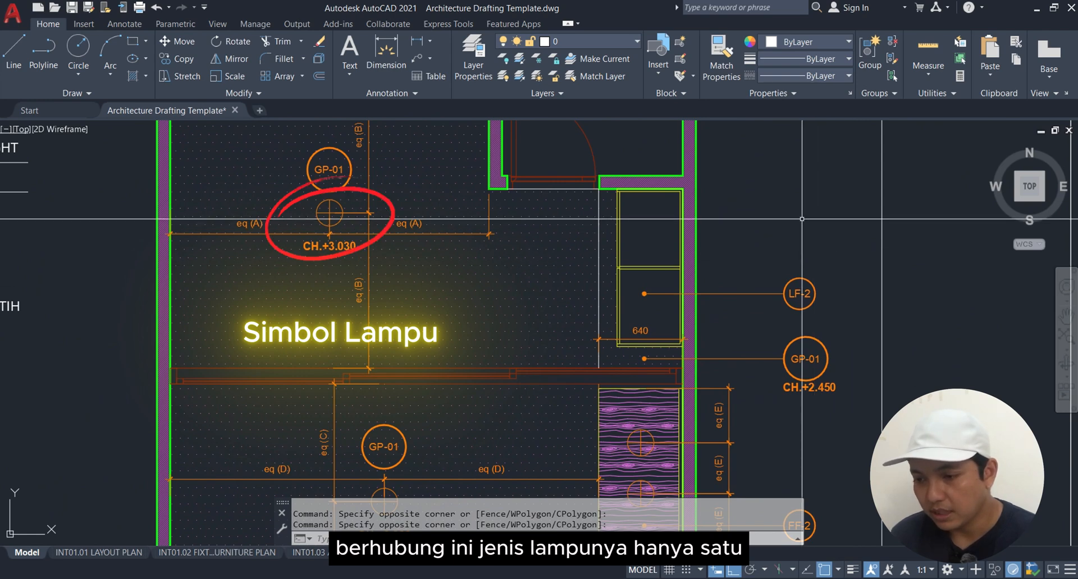
pyautogui.scroll(4, 320, 207)
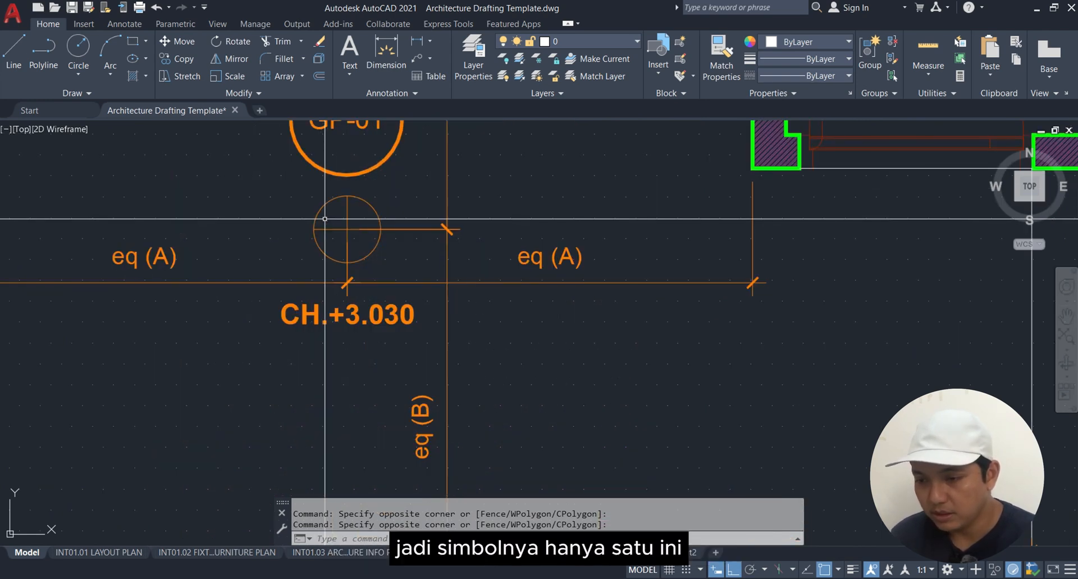
pyautogui.scroll(-6, 324, 219)
pyautogui.moveTo(189, 202)
pyautogui.mouseDown(button='middle')
pyautogui.moveTo(565, 308)
pyautogui.moveTo(566, 275)
pyautogui.mouseUp(button='middle')
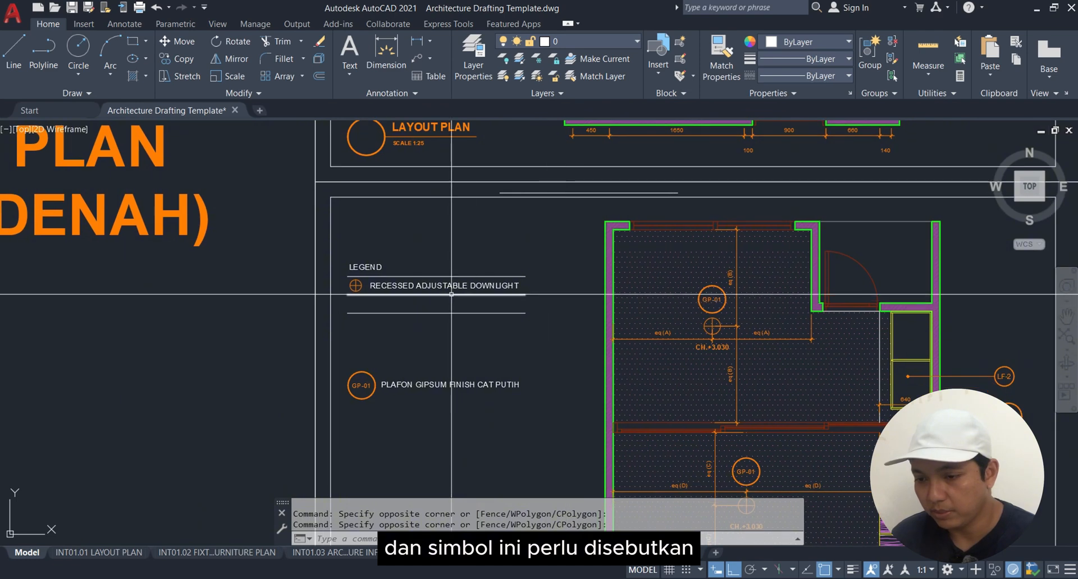
pyautogui.scroll(2, 314, 278)
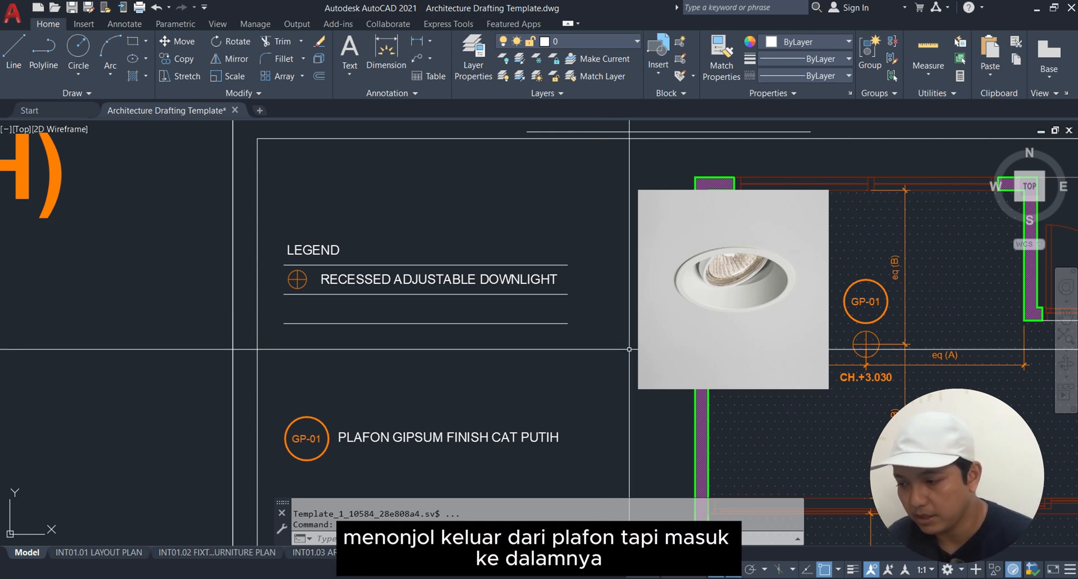
pyautogui.moveTo(645, 354); pyautogui.dragTo(519, 320, button='middle')
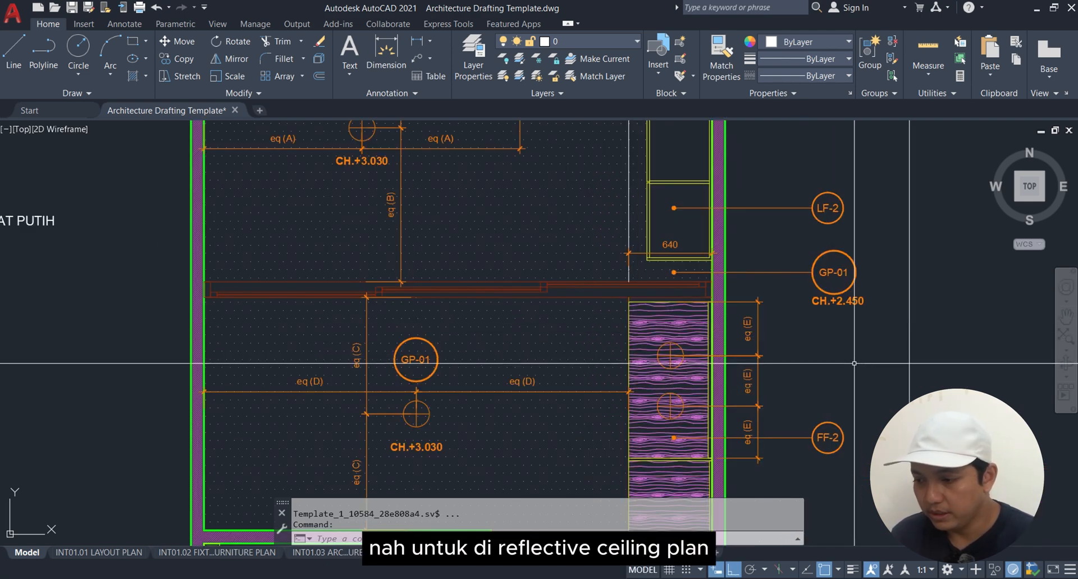
# Step: Examine the ceiling-height furniture outlines coded LF-2, FF-2 and FF-1, then the bathroom and entrance ceilings
pyautogui.moveTo(865, 371)
pyautogui.mouseDown(button='middle')
pyautogui.moveTo(811, 329)
pyautogui.moveTo(744, 350)
pyautogui.mouseUp(button='middle')
pyautogui.scroll(-2, 866, 371)
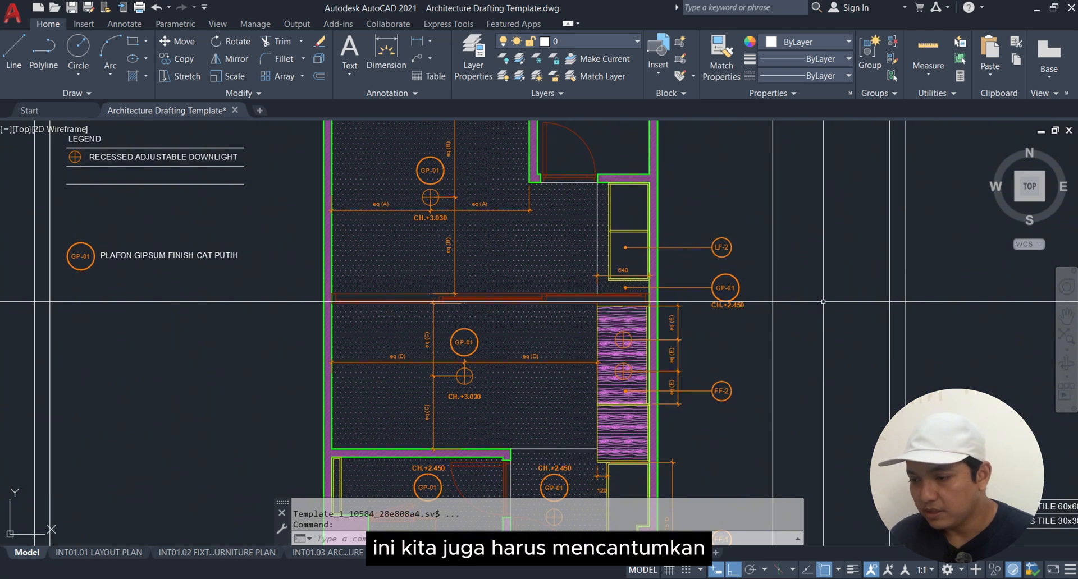
pyautogui.moveTo(845, 421); pyautogui.dragTo(837, 370, button='middle')
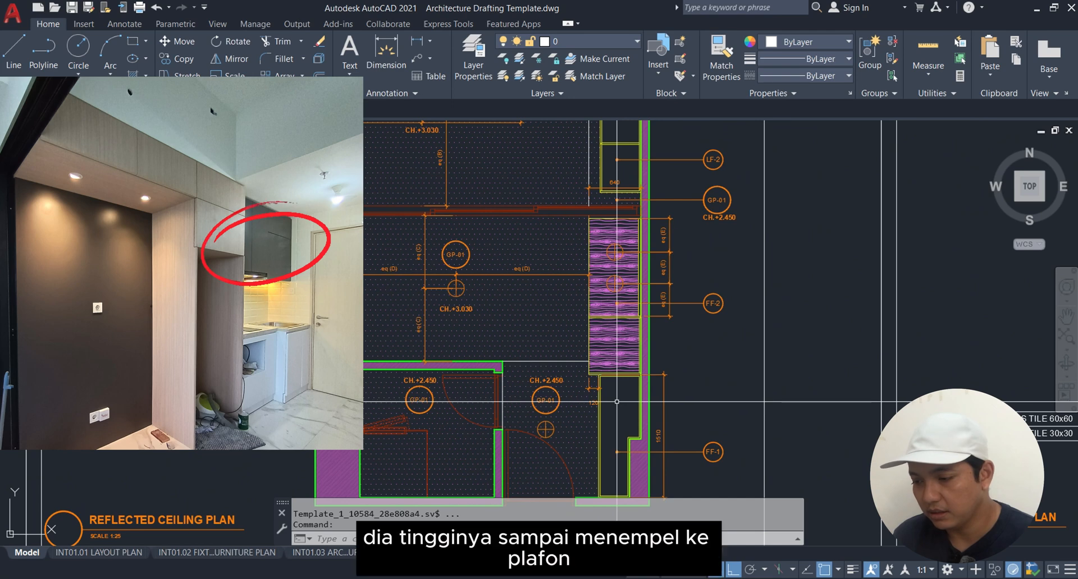
pyautogui.scroll(-2, 679, 494)
pyautogui.scroll(2, 673, 409)
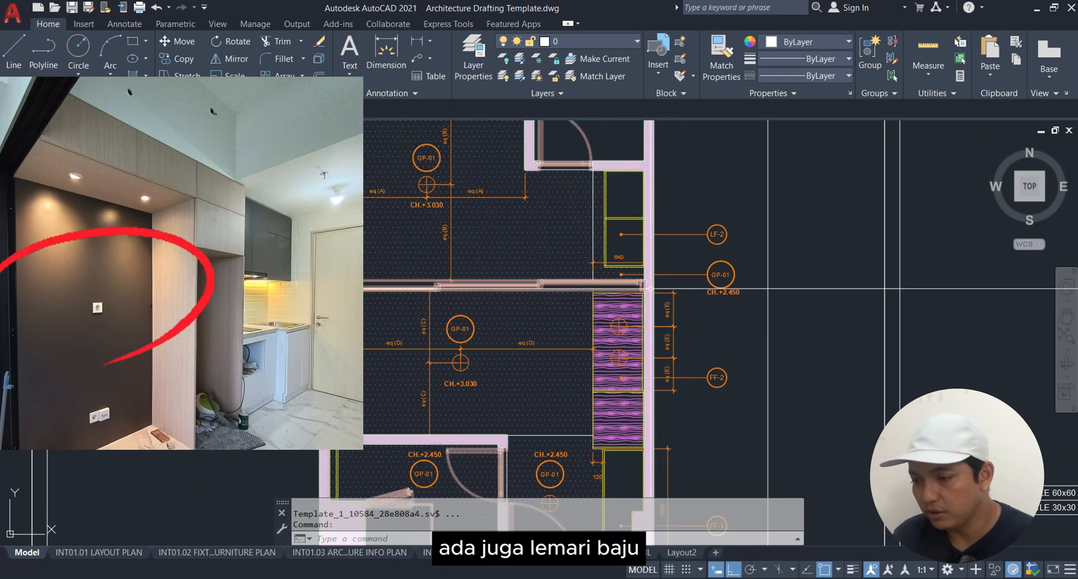
pyautogui.moveTo(969, 345); pyautogui.dragTo(917, 314, button='middle')
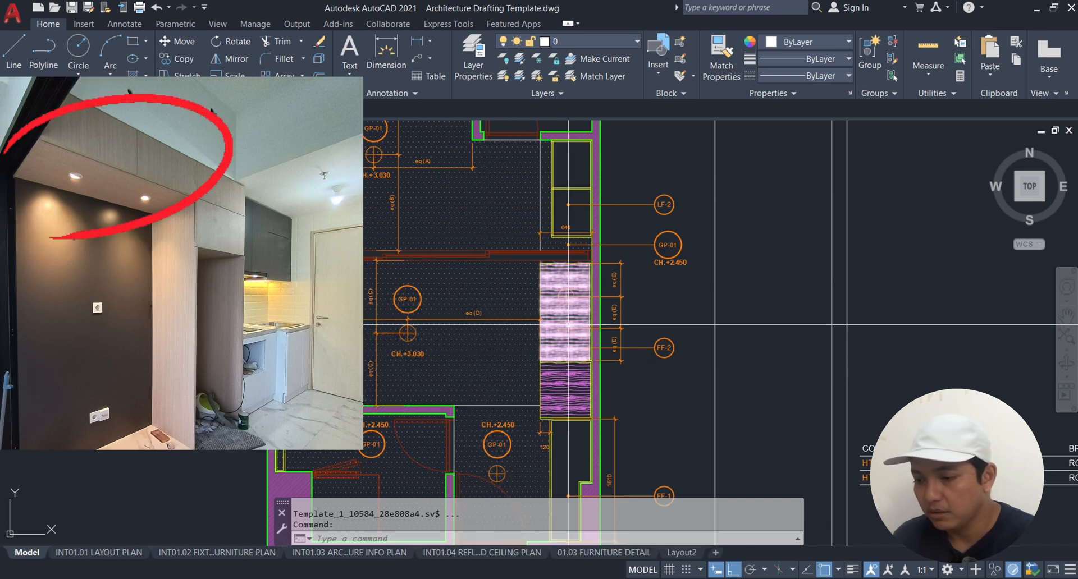
pyautogui.moveTo(705, 288); pyautogui.dragTo(684, 306, button='middle')
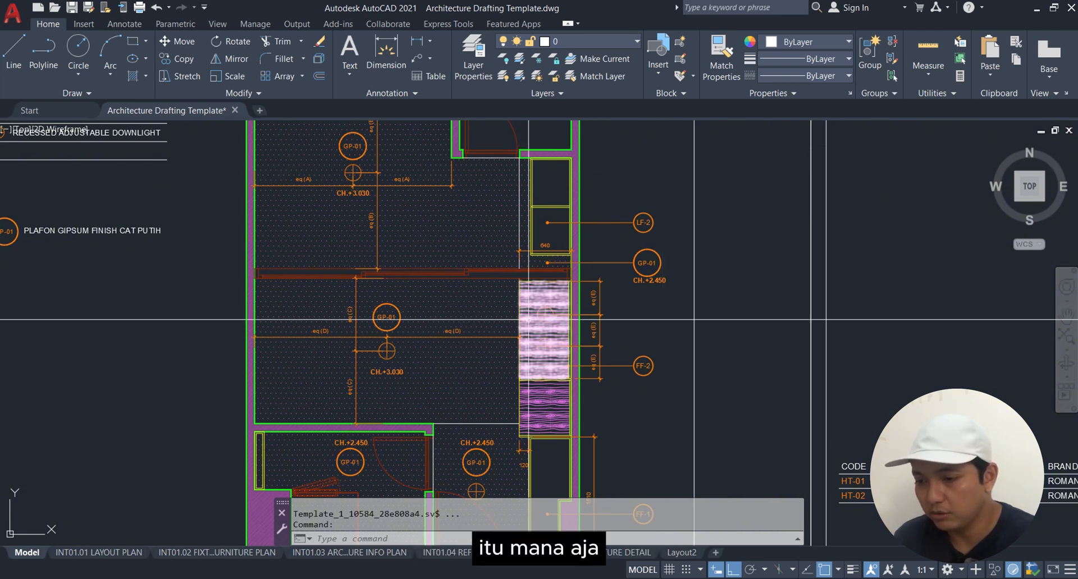
pyautogui.moveTo(370, 488); pyautogui.dragTo(370, 414, button='middle')
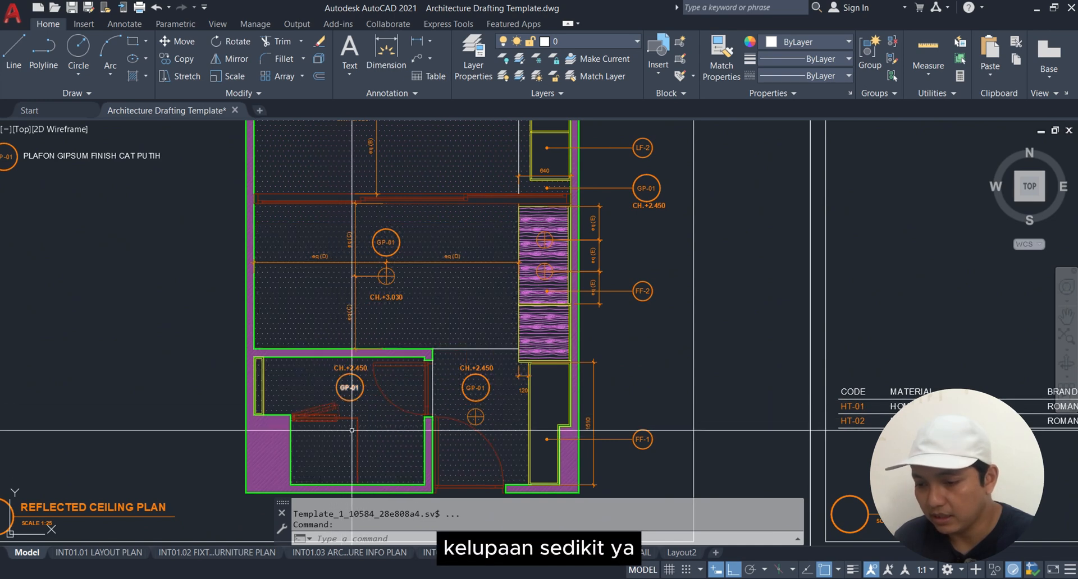
pyautogui.moveTo(681, 342); pyautogui.dragTo(697, 343, button='middle')
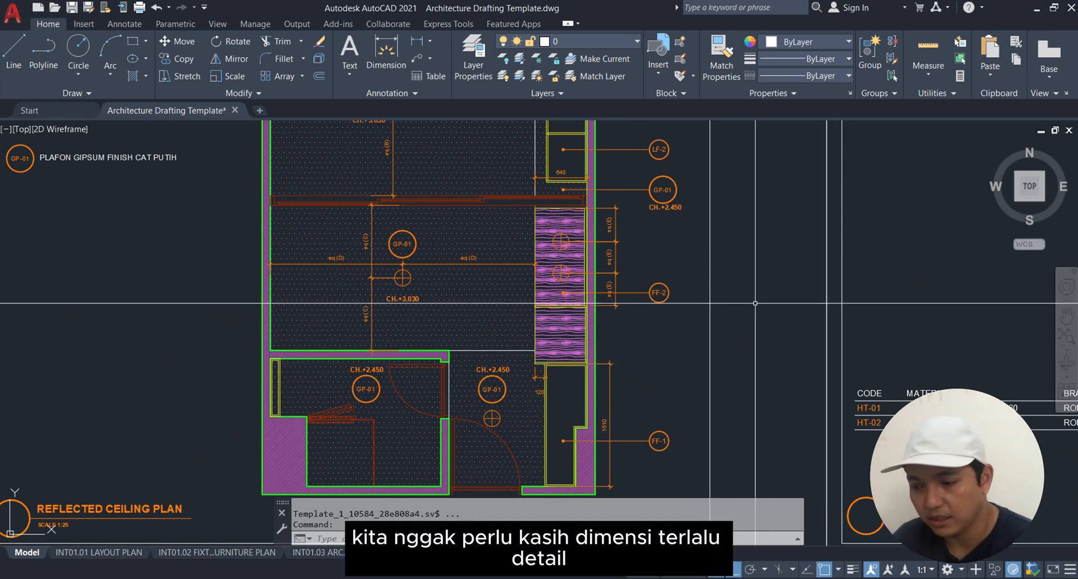
# Step: Make 02 DIMENSION the current layer by taking it from the vertical dimension beside the FF-1 cabinet
pyautogui.click(652, 374)
pyautogui.click(602, 399)
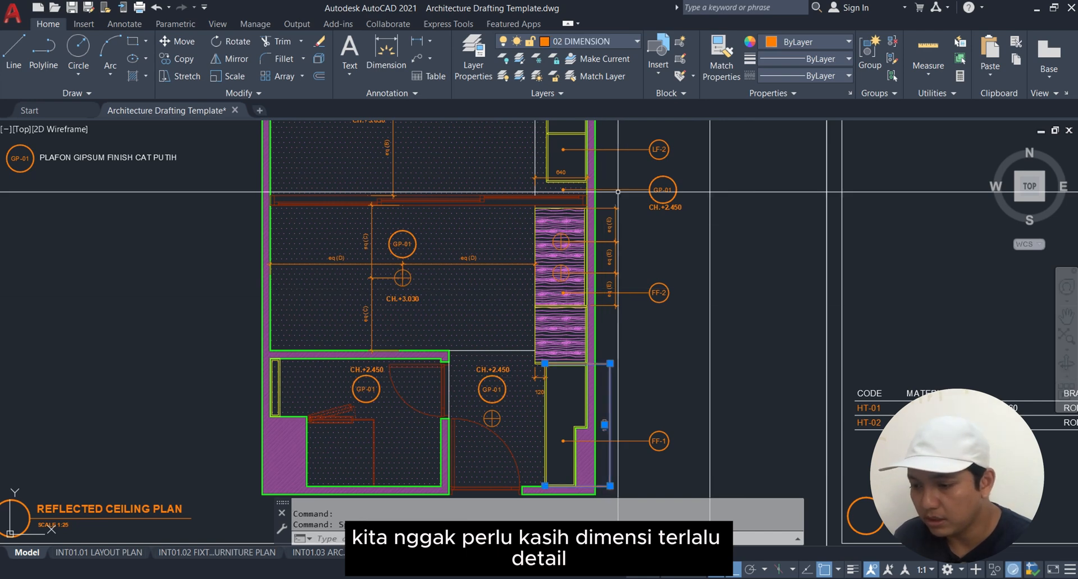
pyautogui.click(598, 59)
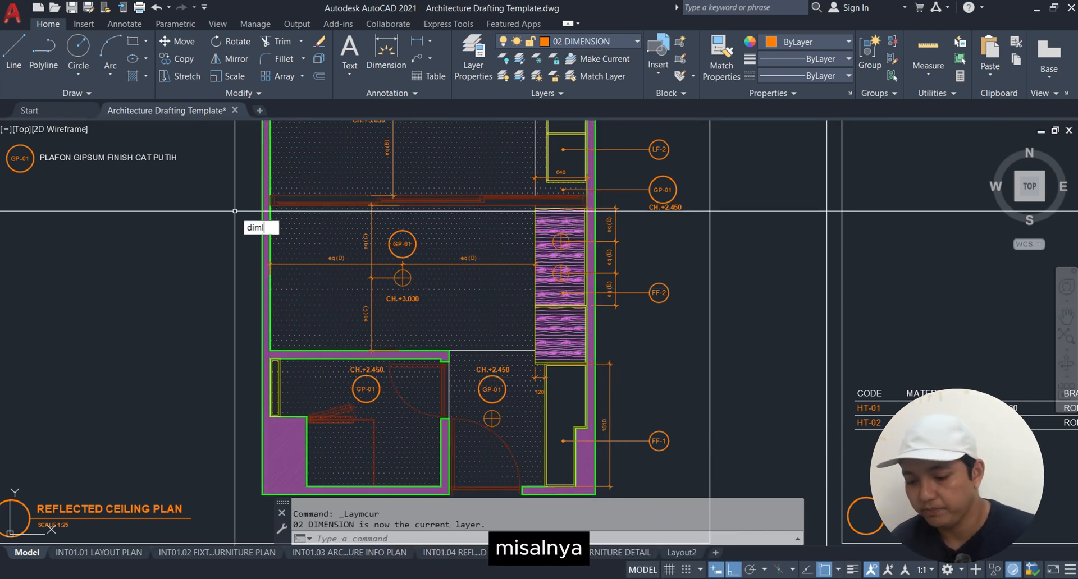
# Step: Add a vertical linear dimension outside the living room's left wall and match its properties to the existing eq (C) dimension
pyautogui.press('Return')
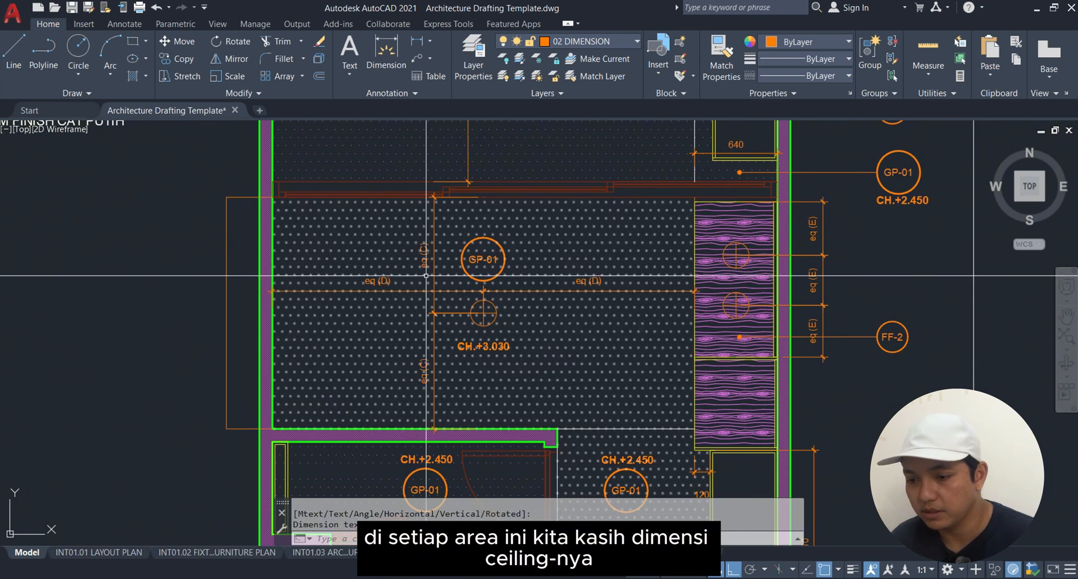
pyautogui.click(426, 275)
pyautogui.click(433, 269)
pyautogui.write('ma')
pyautogui.press('Return')
pyautogui.click(229, 274)
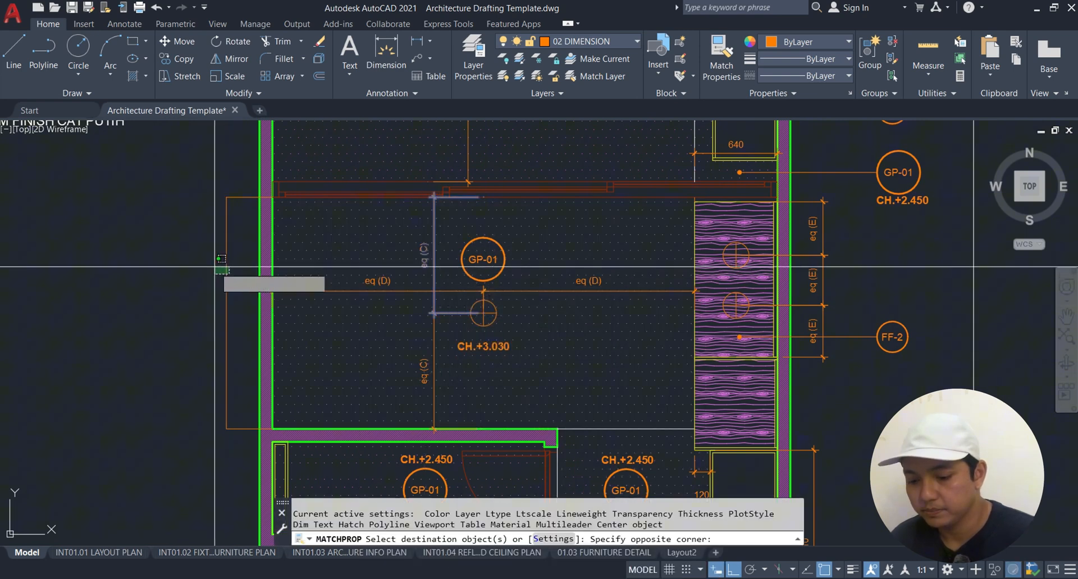
pyautogui.scroll(-2, 215, 267)
pyautogui.press('Escape')
# Step: Examine the equal-spacing dimensions that locate the living room downlight between the walls and the furniture
pyautogui.scroll(-3, 696, 293)
pyautogui.scroll(1, 708, 342)
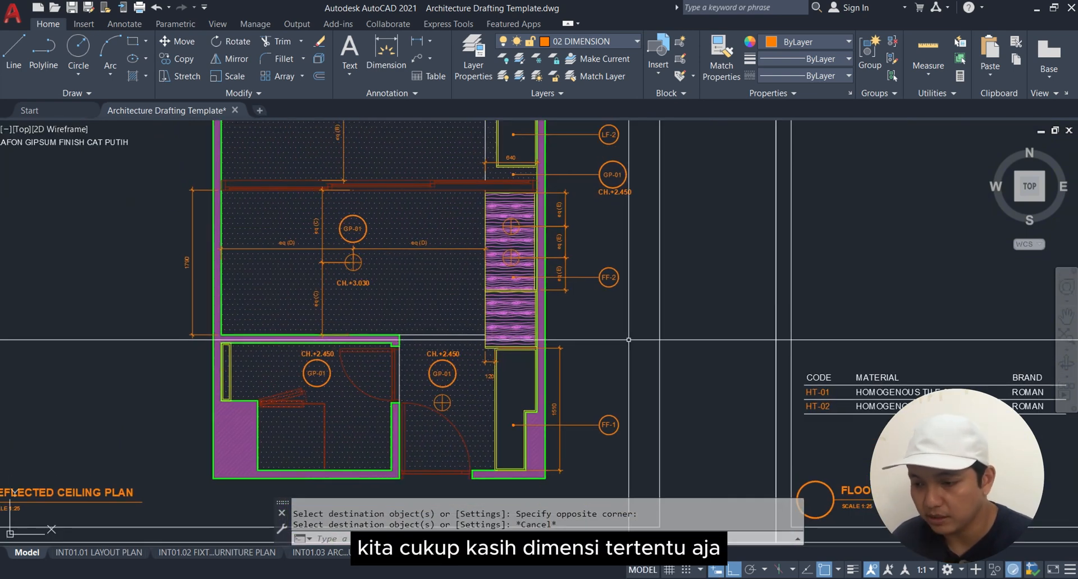
pyautogui.scroll(3, 402, 363)
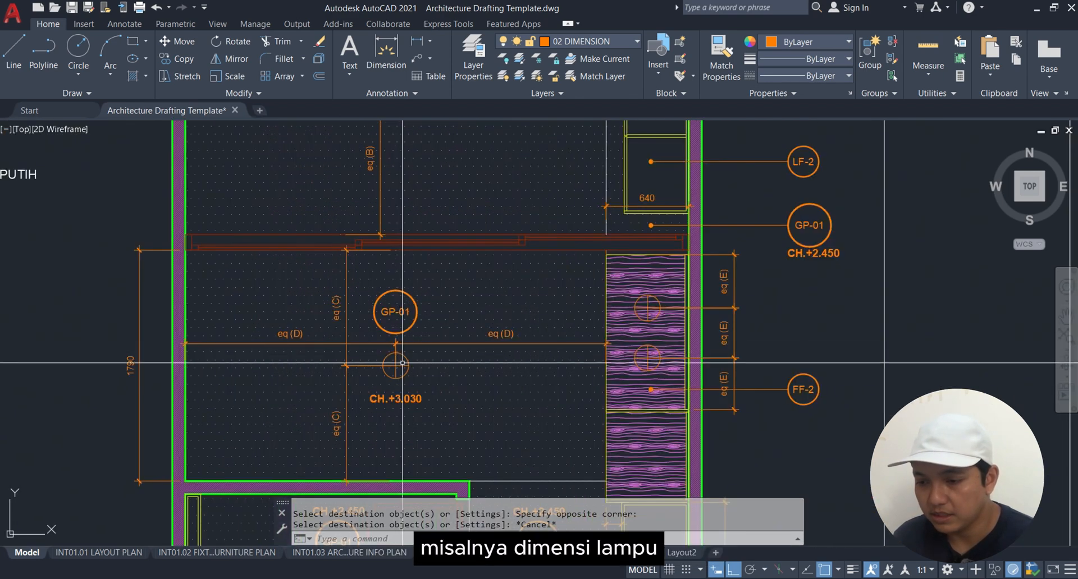
pyautogui.scroll(2, 402, 363)
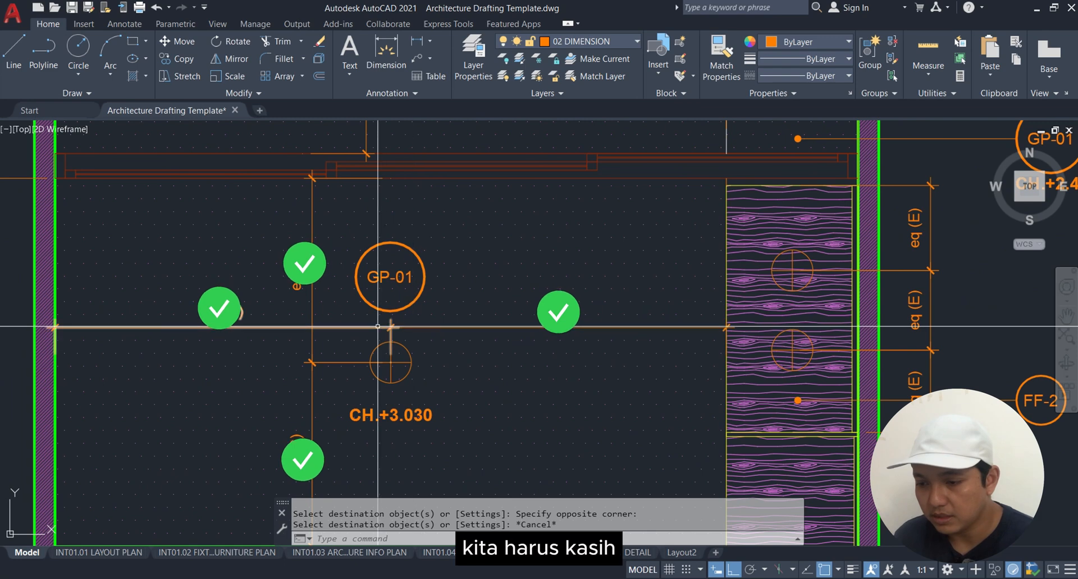
pyautogui.scroll(-3, 412, 328)
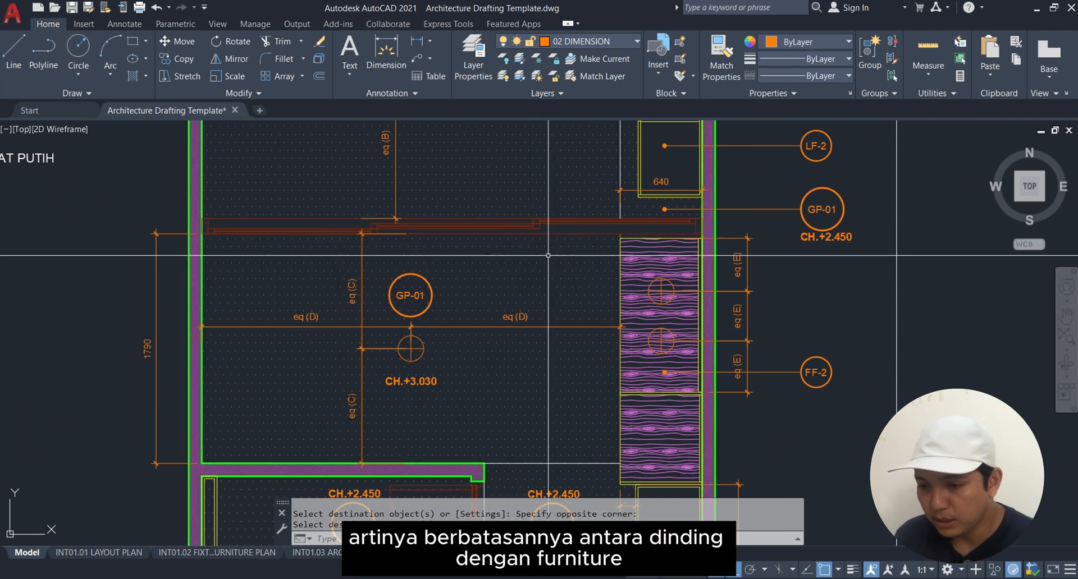
pyautogui.press('Escape')
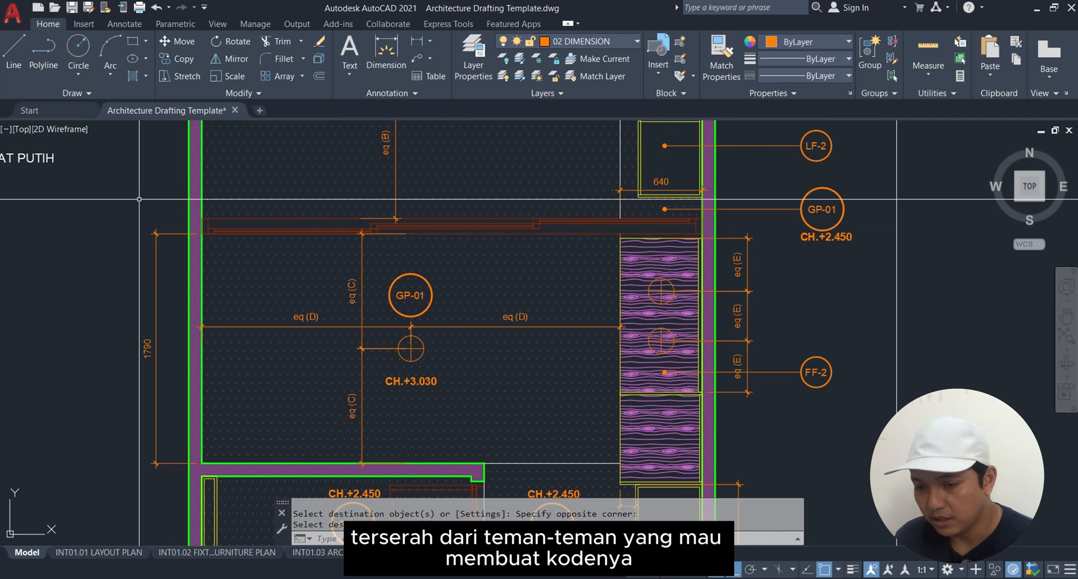
# Step: Add a horizontal linear dimension from the living room downlight's centre to the wood-hatched cabinet's edge, below the existing eq (D) dimension
pyautogui.press('Escape')
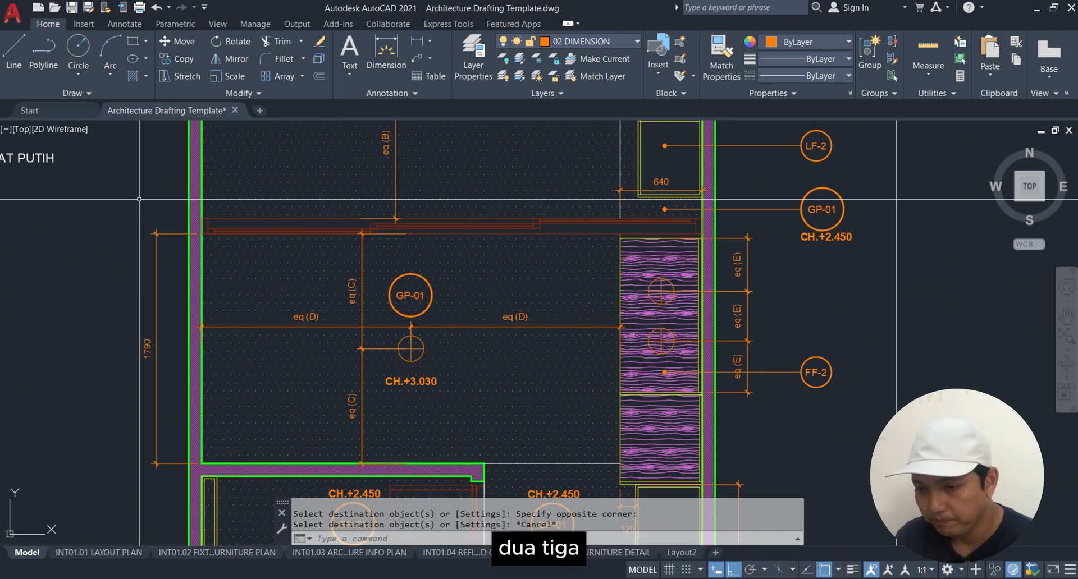
pyautogui.moveTo(140, 199); pyautogui.dragTo(147, 422, button='middle')
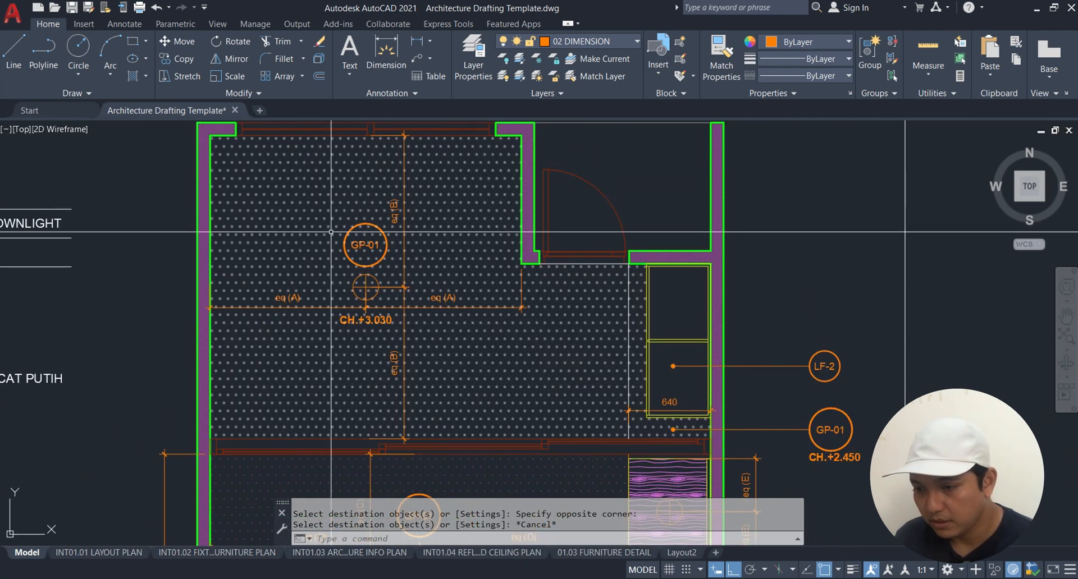
pyautogui.moveTo(593, 469); pyautogui.dragTo(572, 241, button='middle')
pyautogui.scroll(3, 504, 373)
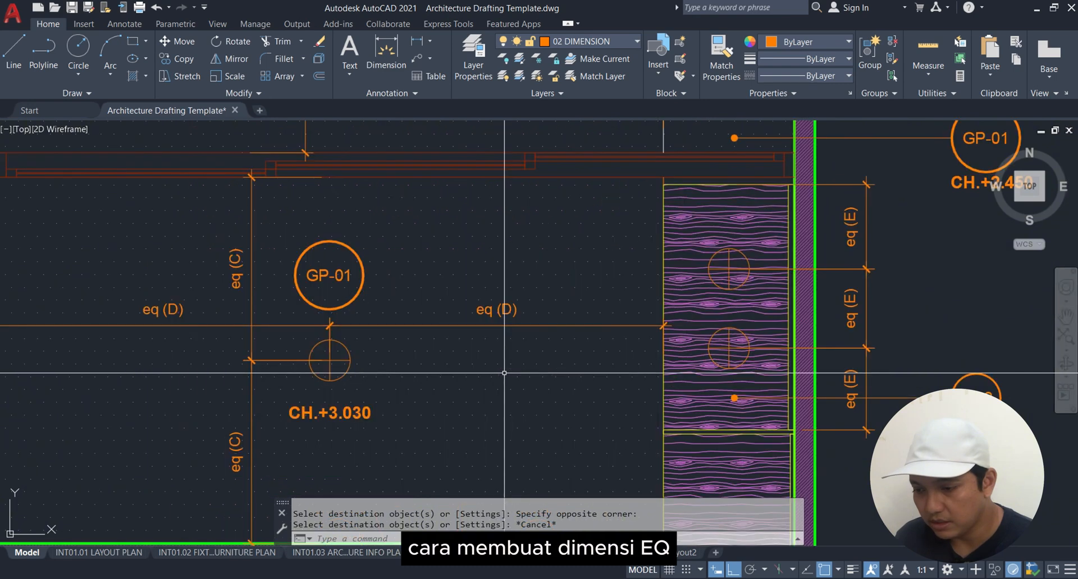
pyautogui.write('dimlin')
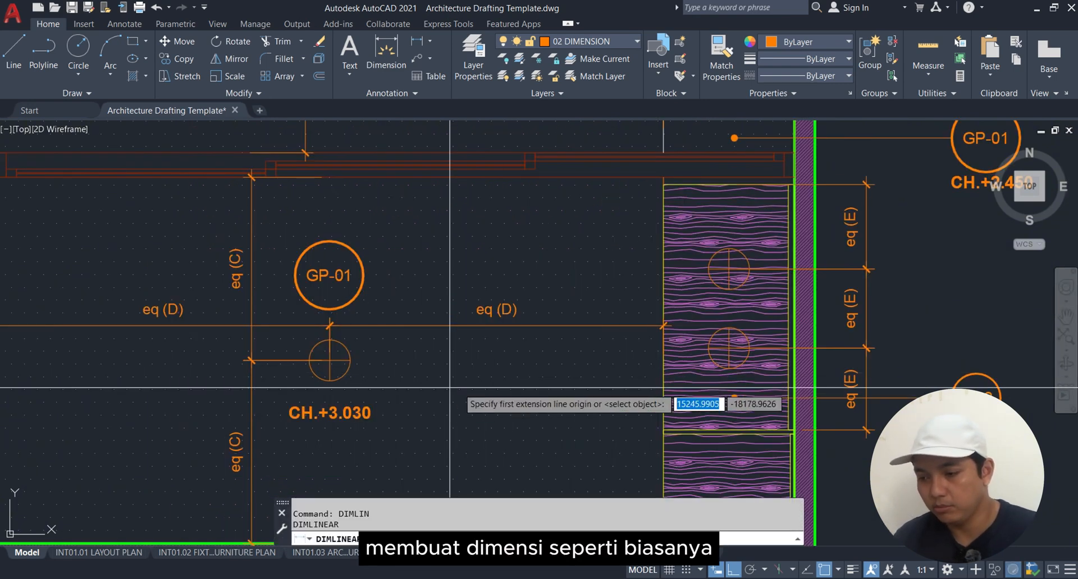
pyautogui.press('Return')
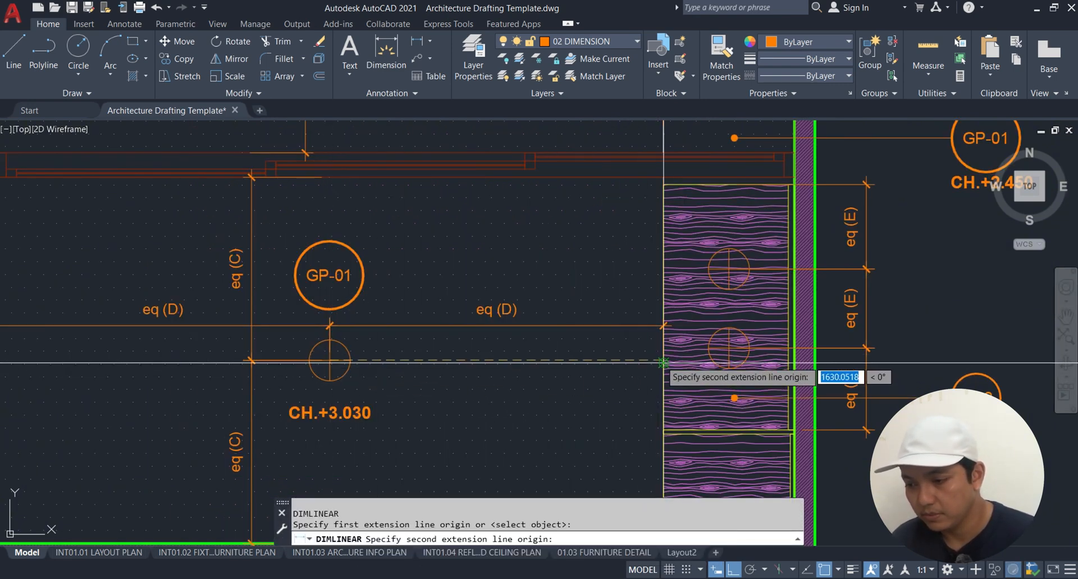
pyautogui.click(664, 373)
pyautogui.click(656, 389)
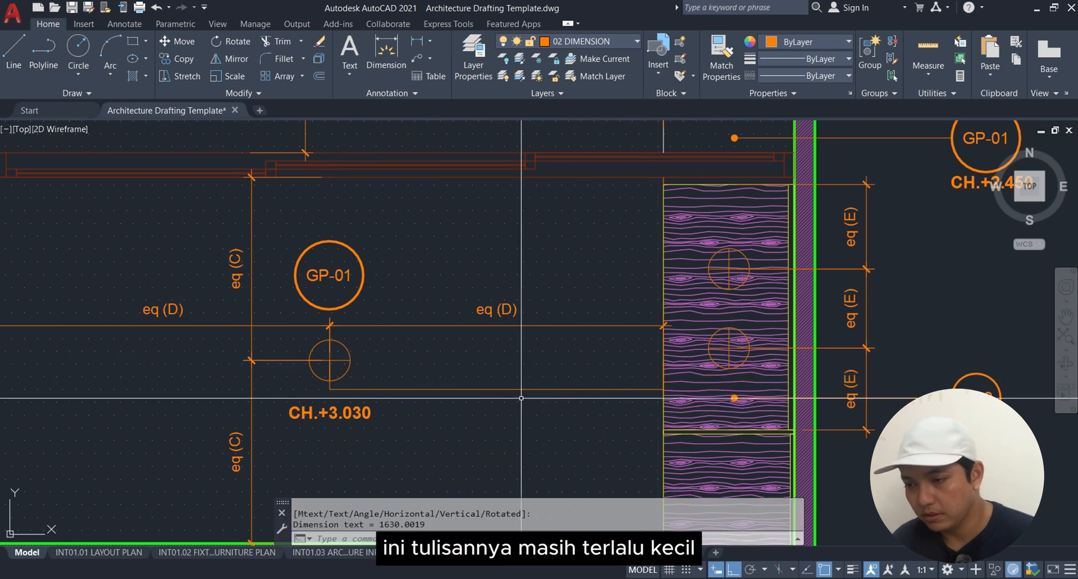
# Step: Match the new horizontal dimension's properties to the existing eq (D) dimension between the downlight and the cabinet
pyautogui.scroll(2, 512, 388)
pyautogui.click(525, 284)
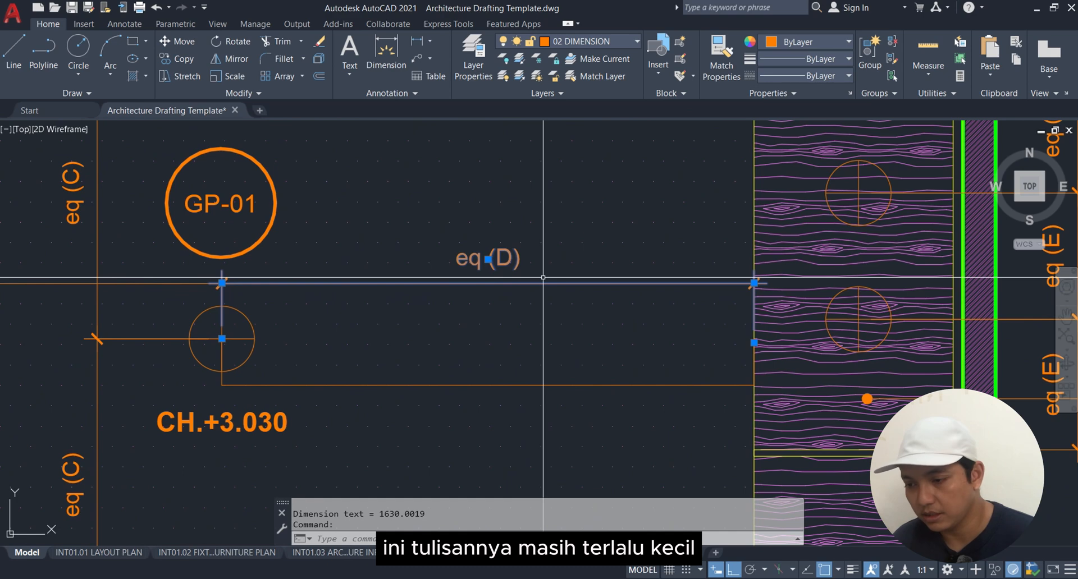
pyautogui.write('N')
pyautogui.press('BackSpace')
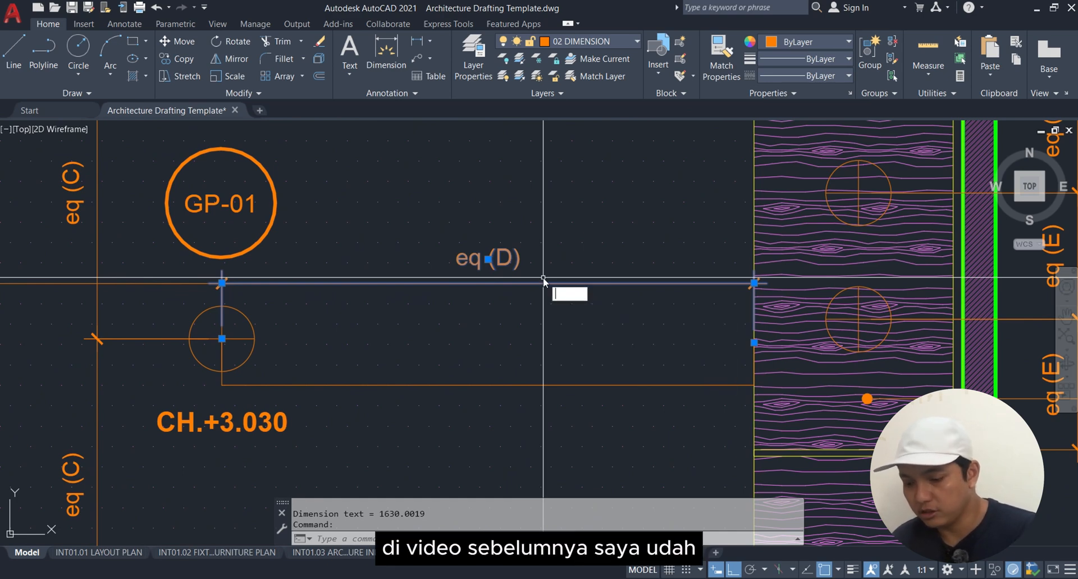
pyautogui.write('ma')
pyautogui.press('Return')
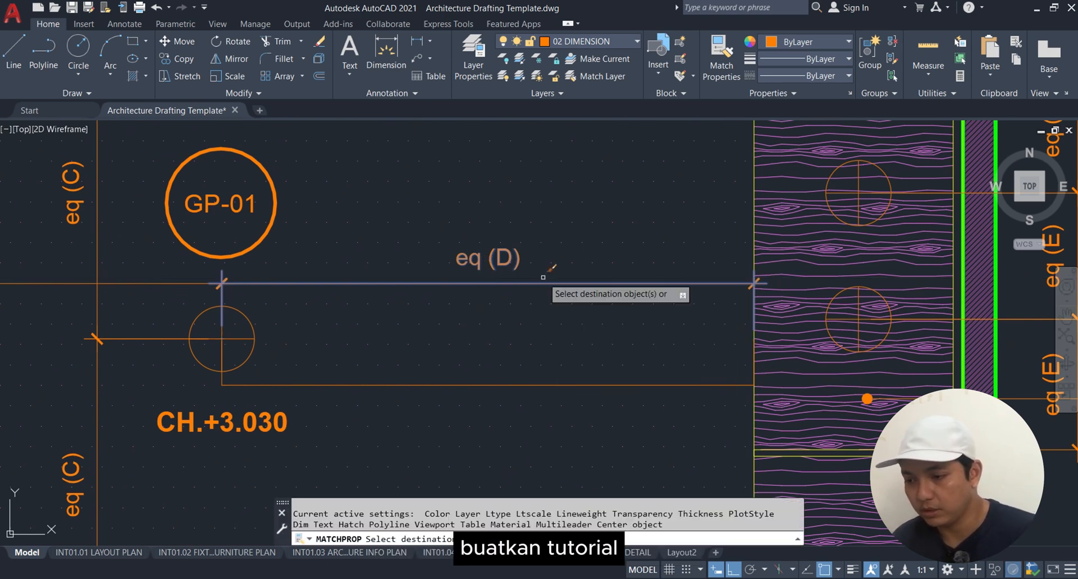
pyautogui.click(584, 385)
pyautogui.press('Escape')
pyautogui.moveTo(583, 385); pyautogui.dragTo(767, 385, button='middle')
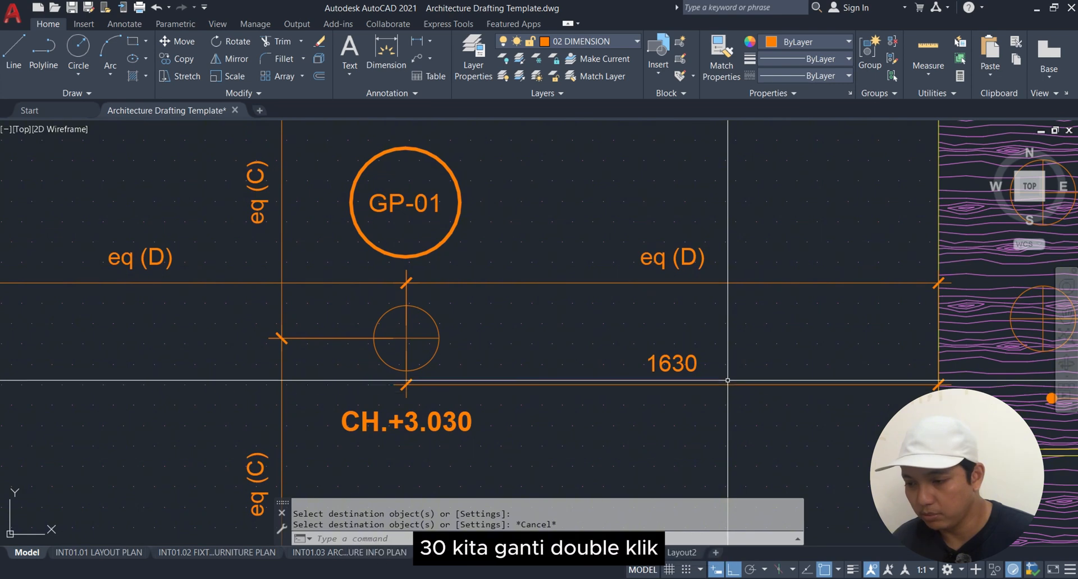
# Step: Replace the new dimension's text with eq (D)
pyautogui.doubleClick(693, 368)
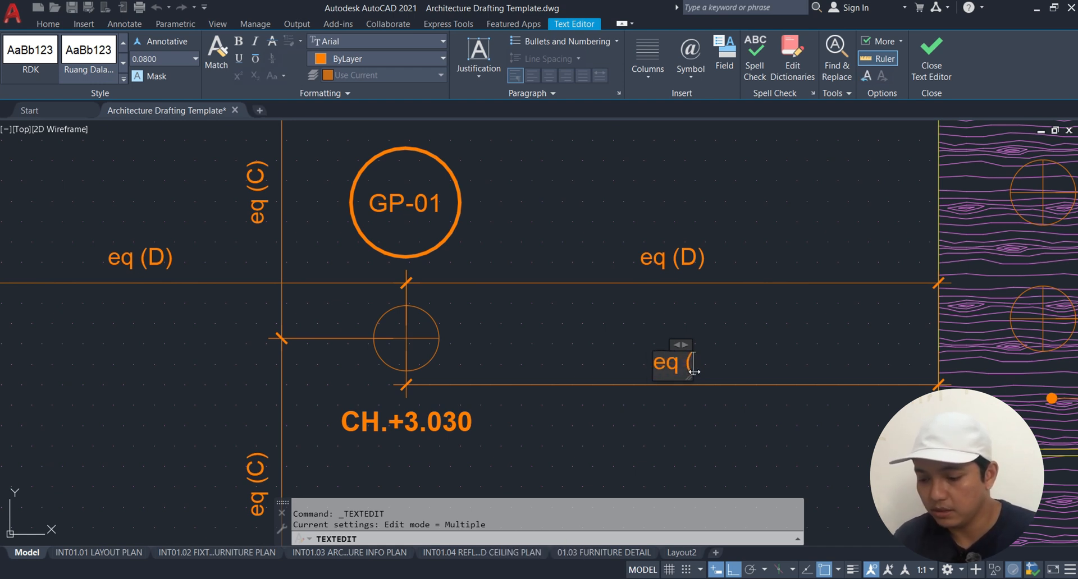
pyautogui.write(')')
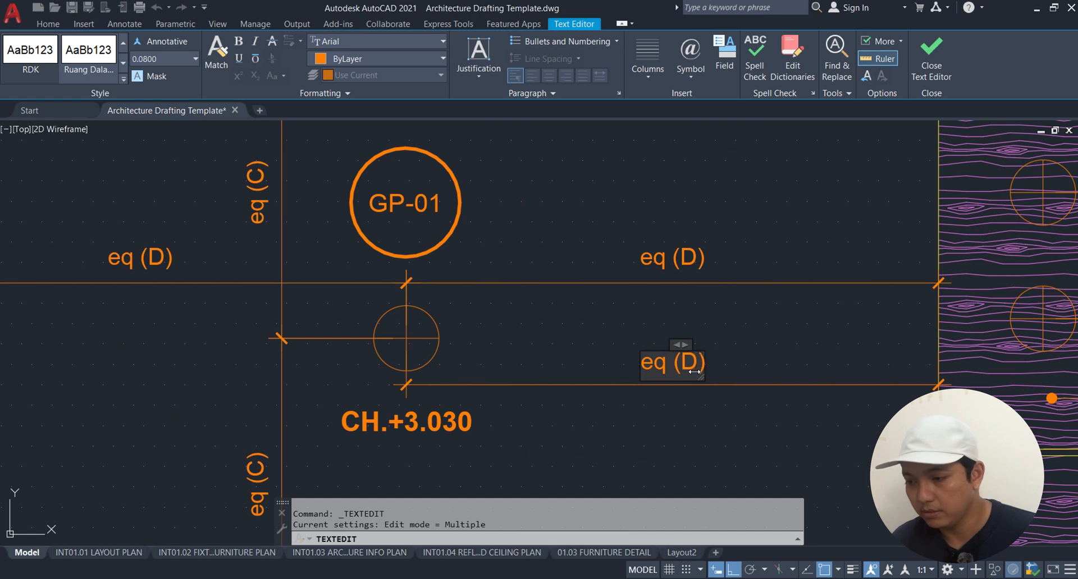
pyautogui.click(724, 359)
pyautogui.press('Escape')
pyautogui.scroll(-3, 724, 404)
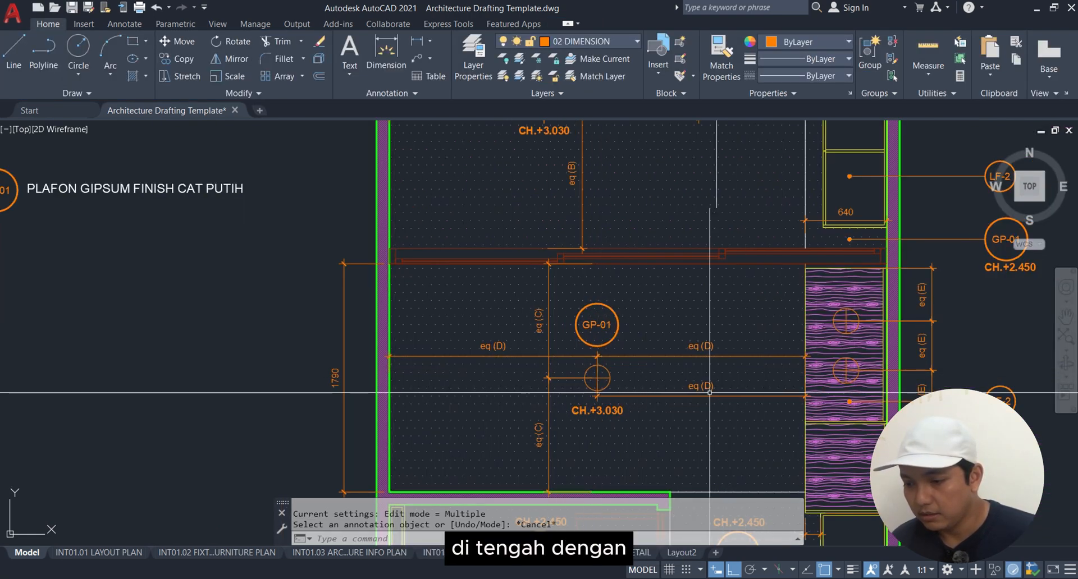
# Step: Examine the HT-01 and HT-02 tile areas and material table in the floor finish plan, and compare the plan with the reflected ceiling plan
pyautogui.scroll(2, 696, 399)
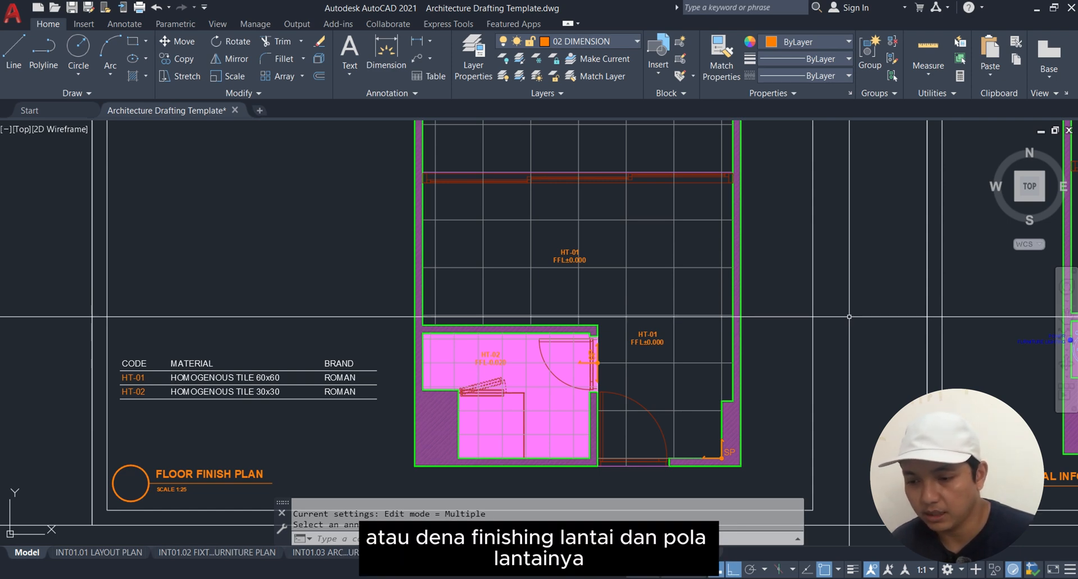
pyautogui.moveTo(864, 277); pyautogui.dragTo(811, 297, button='middle')
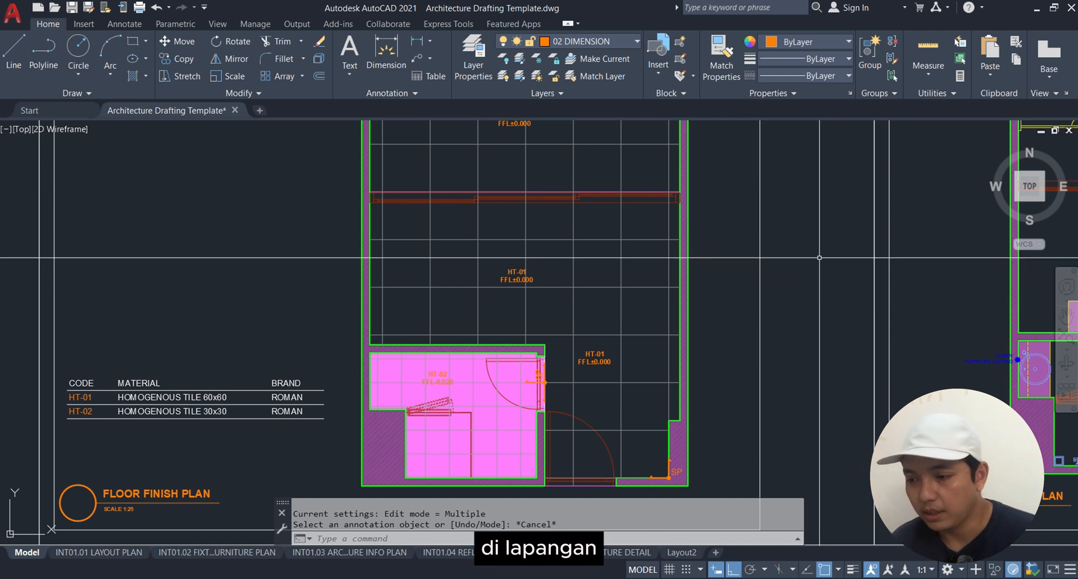
pyautogui.moveTo(819, 258); pyautogui.dragTo(811, 302, button='middle')
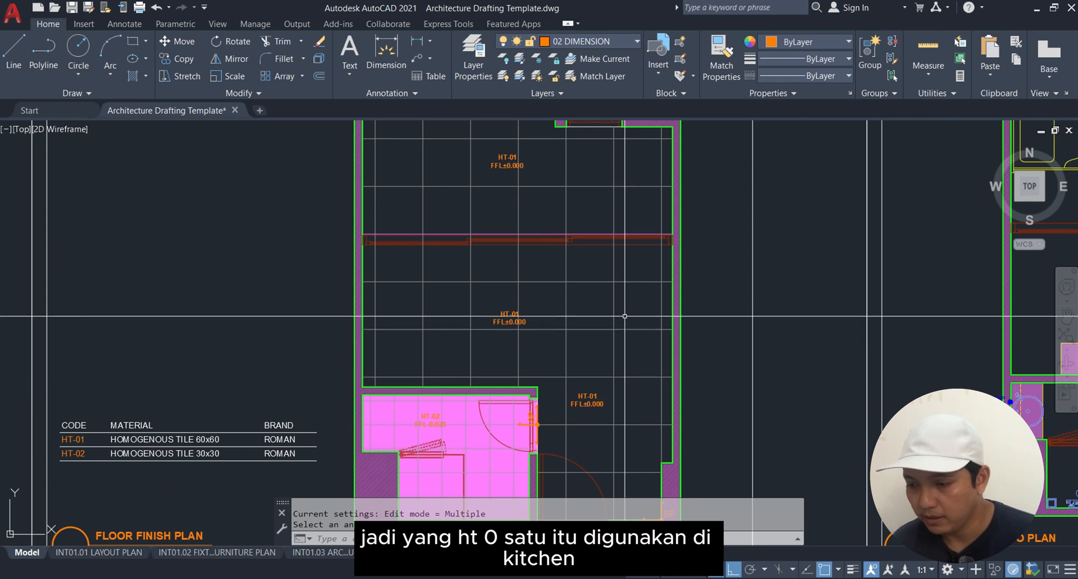
pyautogui.press('Escape')
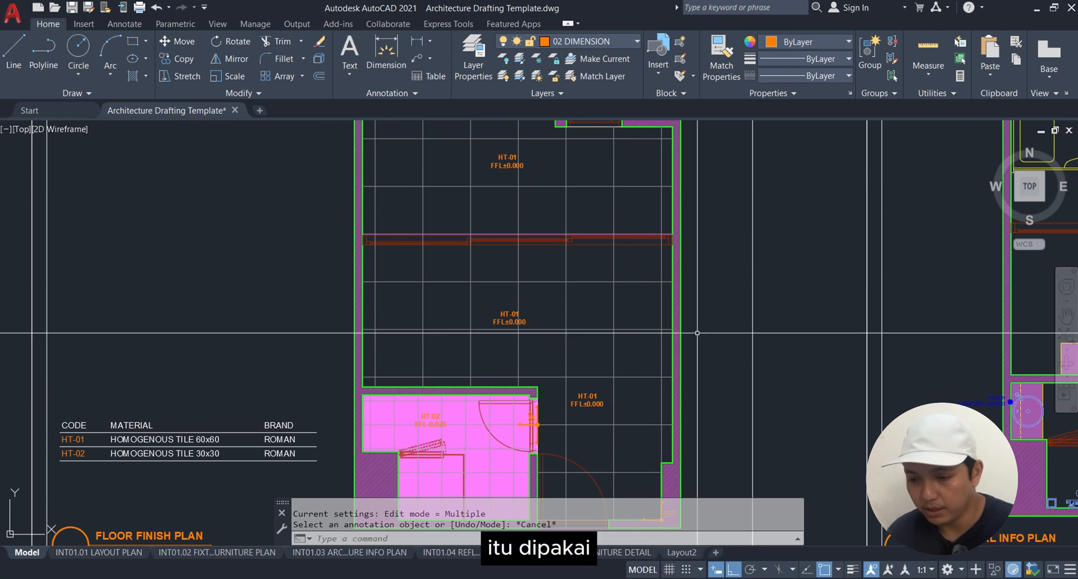
pyautogui.moveTo(472, 411); pyautogui.dragTo(436, 382, button='middle')
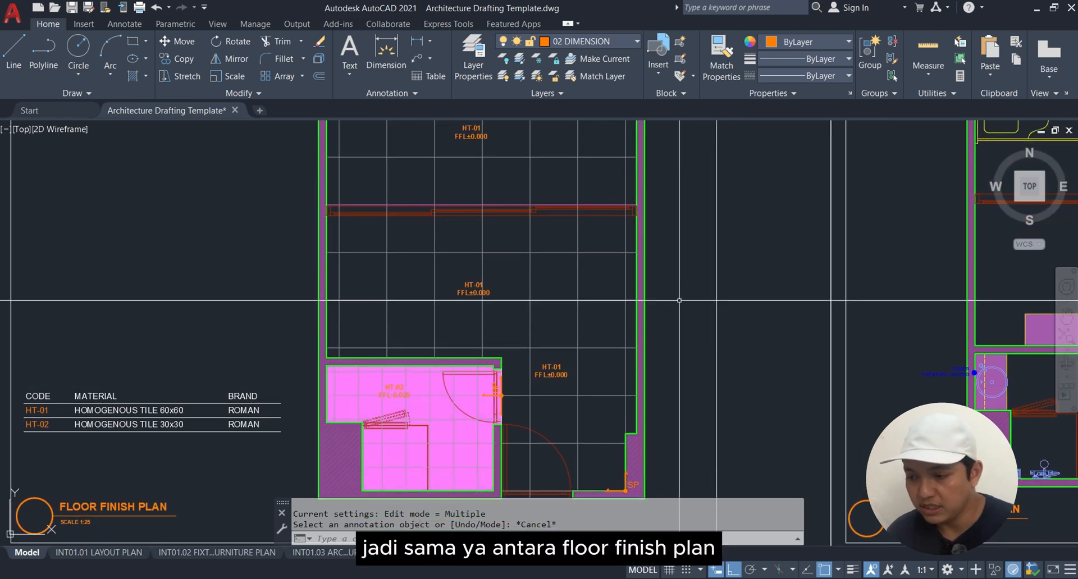
pyautogui.moveTo(157, 331)
pyautogui.mouseDown(button='middle')
pyautogui.moveTo(252, 332)
pyautogui.moveTo(791, 226)
pyautogui.moveTo(667, 261)
pyautogui.mouseUp(button='middle')
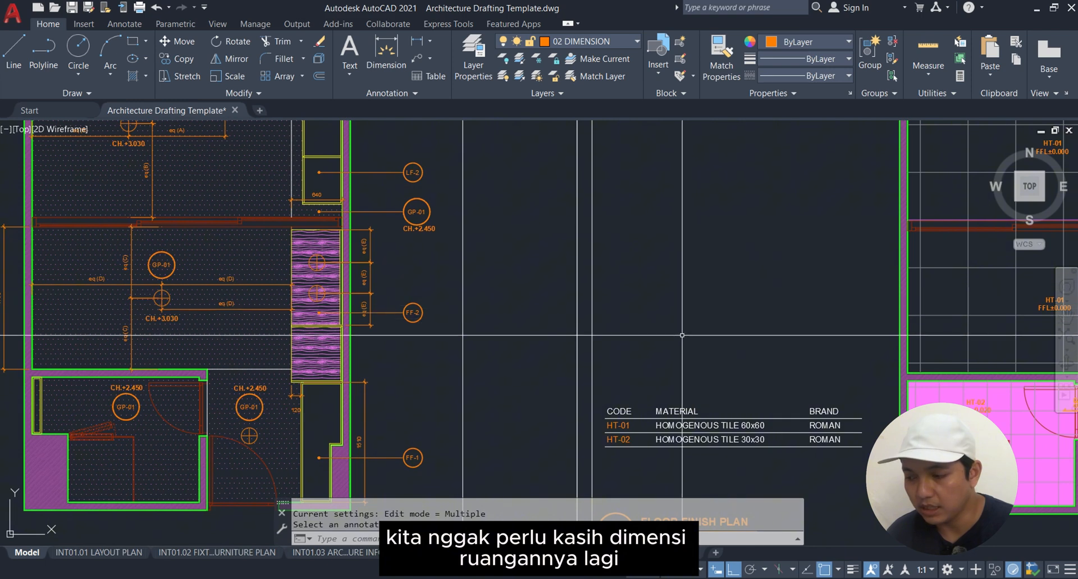
pyautogui.scroll(-5, 682, 335)
pyautogui.moveTo(572, 192); pyautogui.dragTo(580, 476, button='middle')
pyautogui.scroll(5, 474, 368)
pyautogui.moveTo(515, 224); pyautogui.dragTo(524, 296, button='middle')
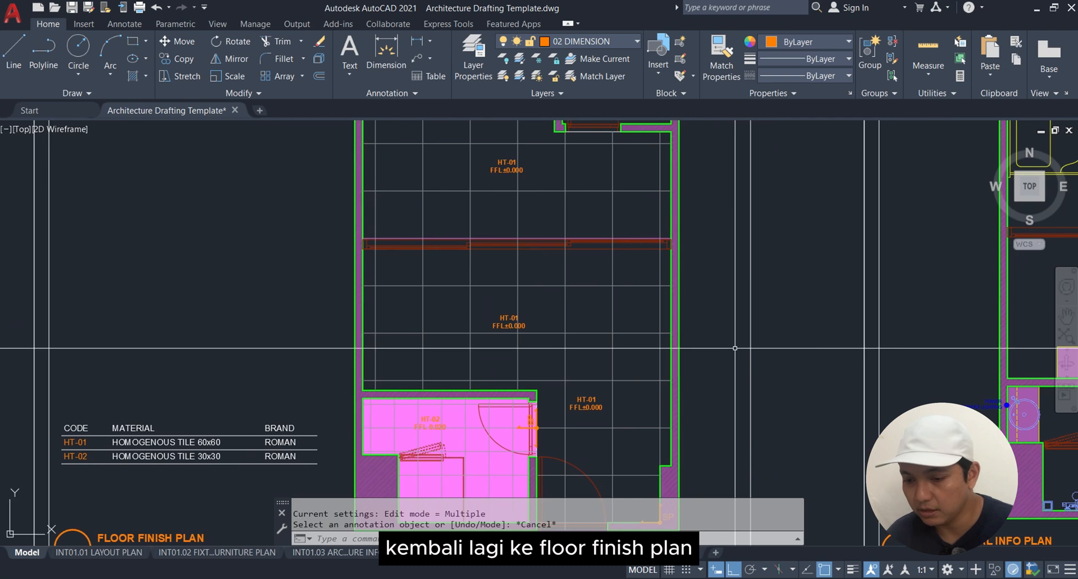
# Step: Examine the FFL floor finish level labels of the HT-01 rooms and the HT-02 bathroom
pyautogui.moveTo(732, 311); pyautogui.dragTo(711, 271, button='middle')
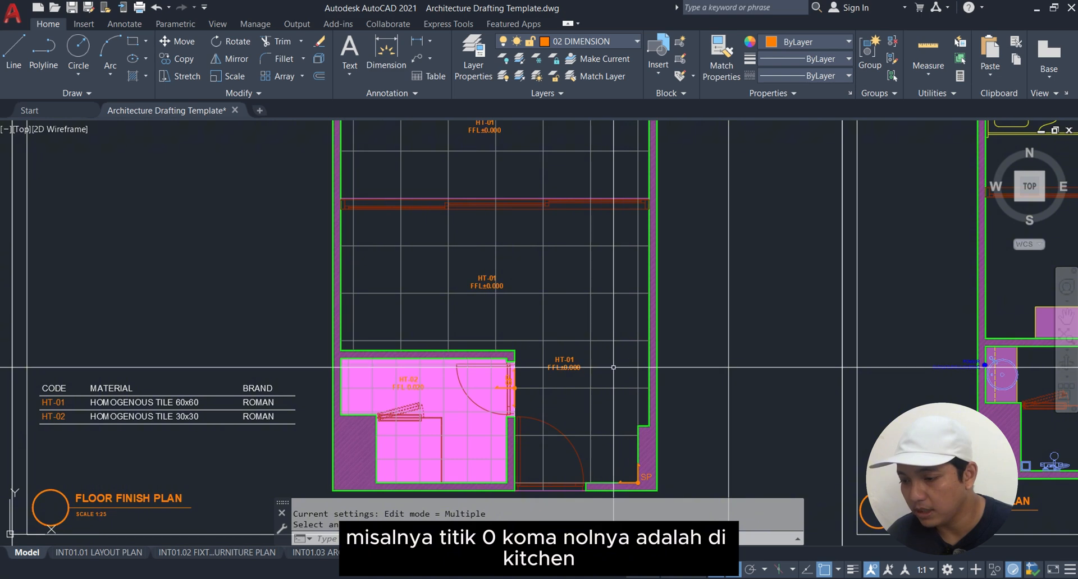
pyautogui.moveTo(613, 367); pyautogui.dragTo(622, 408, button='middle')
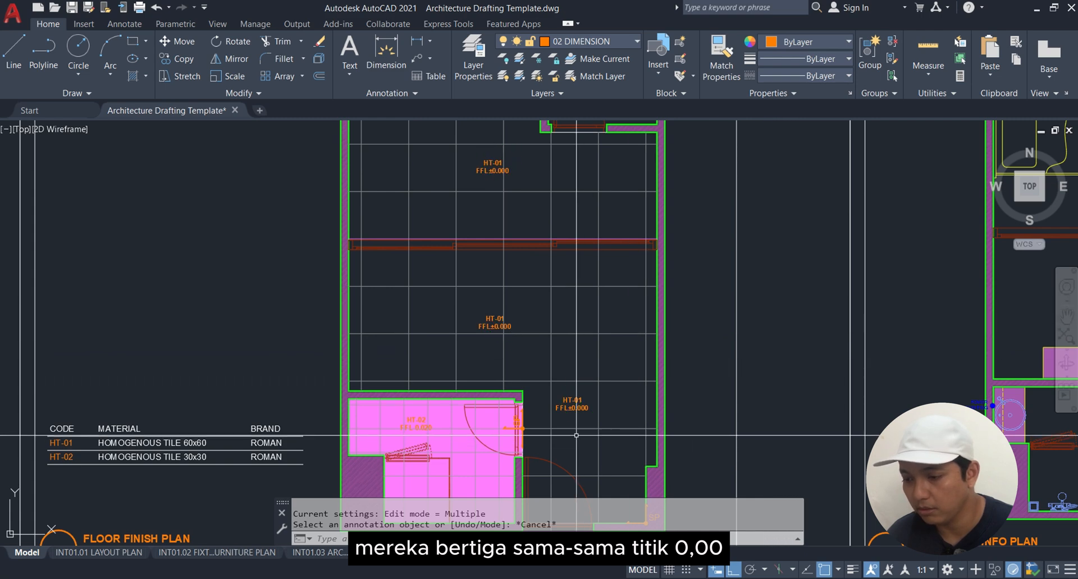
pyautogui.scroll(8, 576, 435)
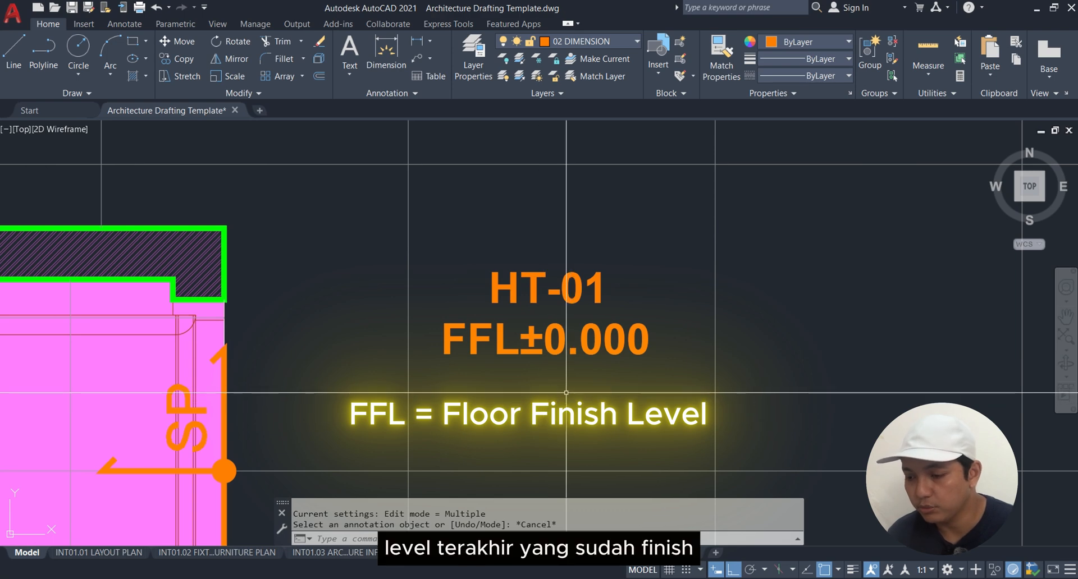
pyautogui.scroll(-2, 566, 393)
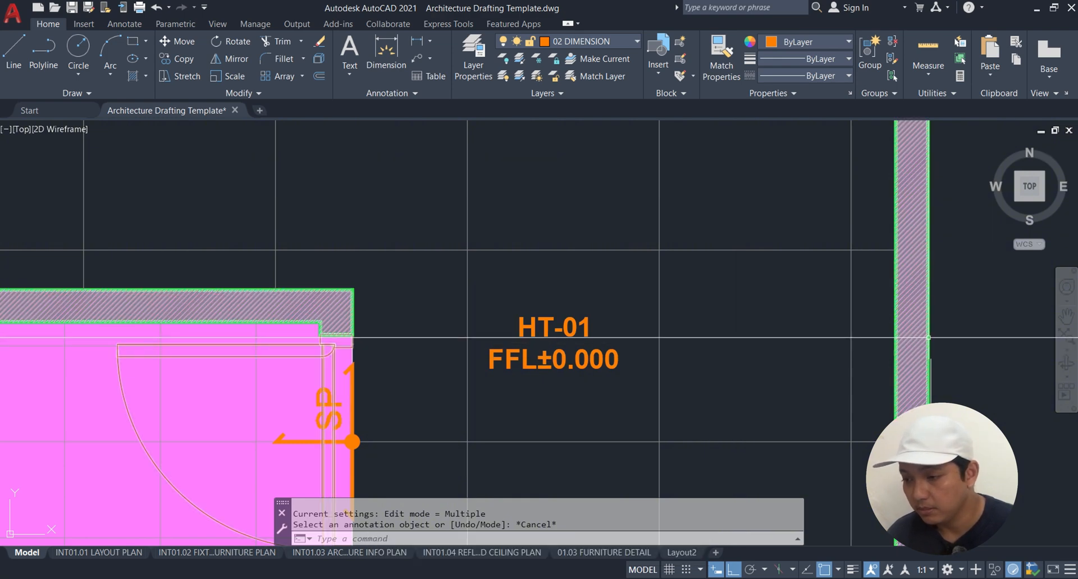
pyautogui.scroll(-2, 975, 367)
pyautogui.moveTo(975, 368); pyautogui.dragTo(847, 322, button='middle')
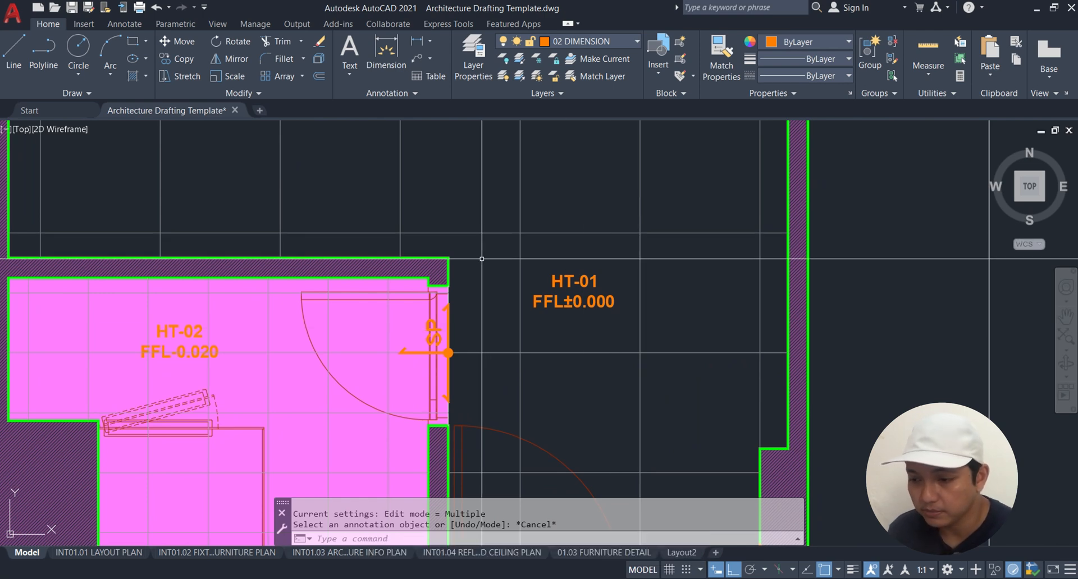
pyautogui.moveTo(476, 248); pyautogui.dragTo(568, 218, button='middle')
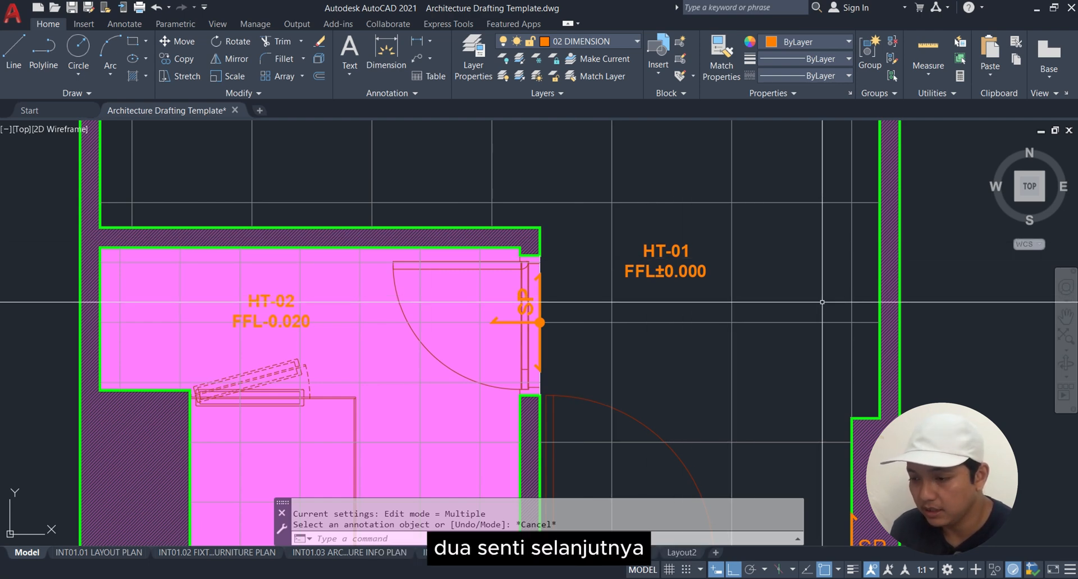
# Step: Examine the SP tile starting points at the bathroom door and the entrance corner, and the tile pattern laid out from them
pyautogui.moveTo(821, 303); pyautogui.dragTo(702, 224, button='middle')
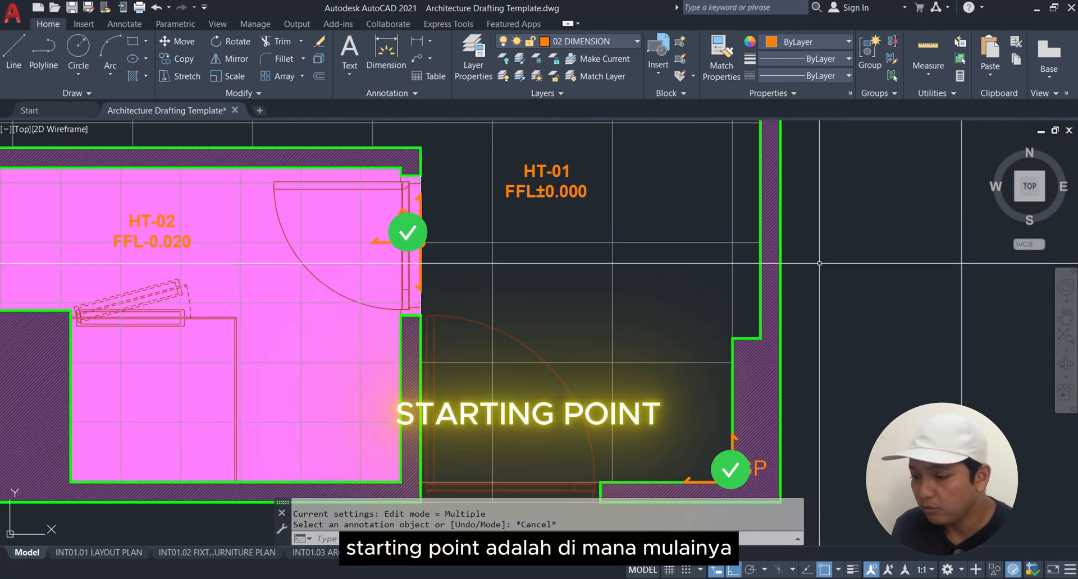
pyautogui.moveTo(819, 263); pyautogui.dragTo(799, 255, button='middle')
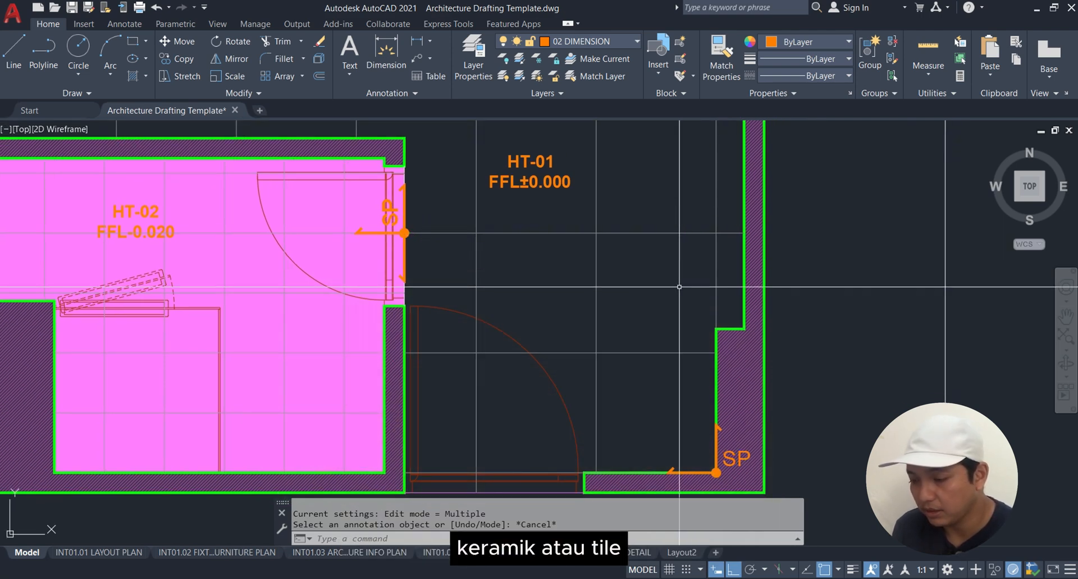
pyautogui.moveTo(688, 429); pyautogui.dragTo(683, 404, button='middle')
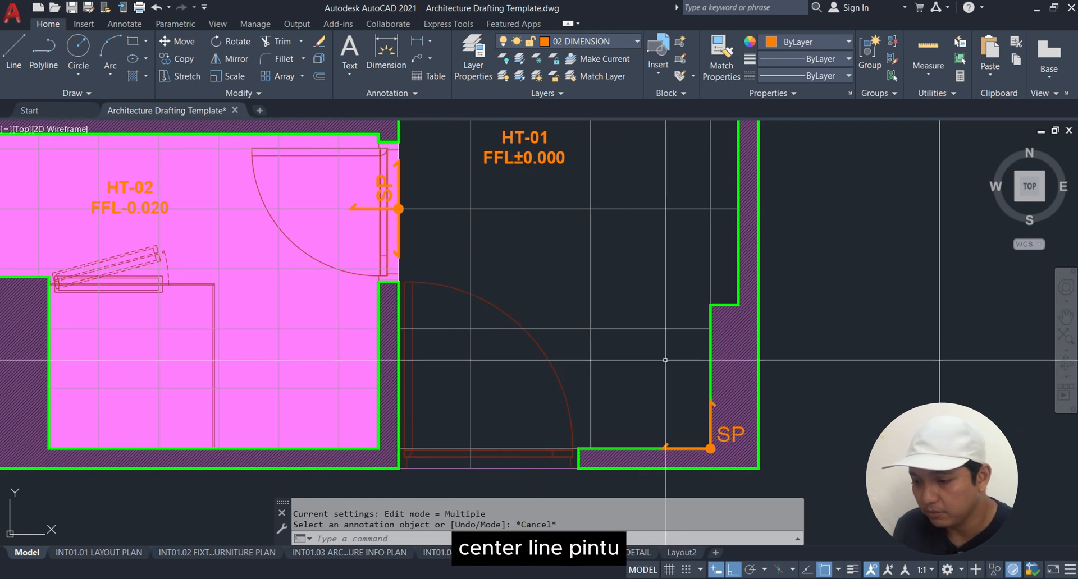
pyautogui.moveTo(665, 360); pyautogui.dragTo(626, 378, button='middle')
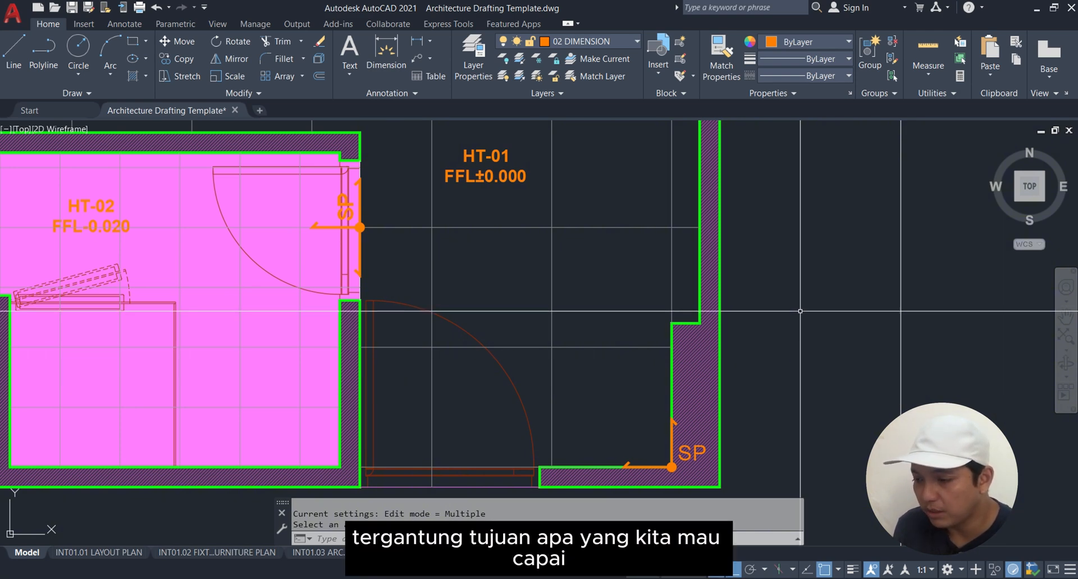
pyautogui.press('Escape')
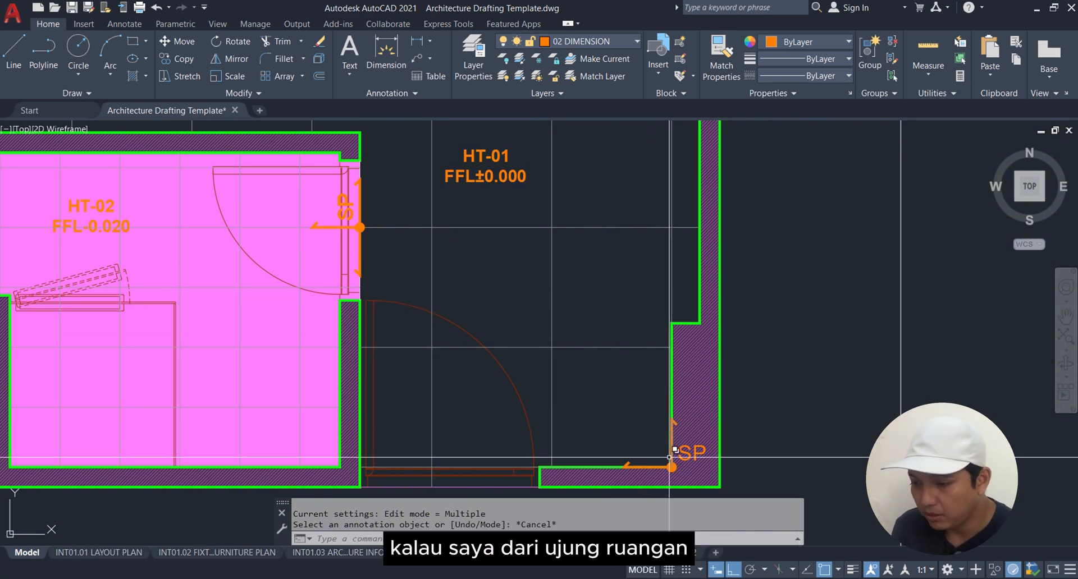
pyautogui.moveTo(643, 402); pyautogui.dragTo(669, 413, button='middle')
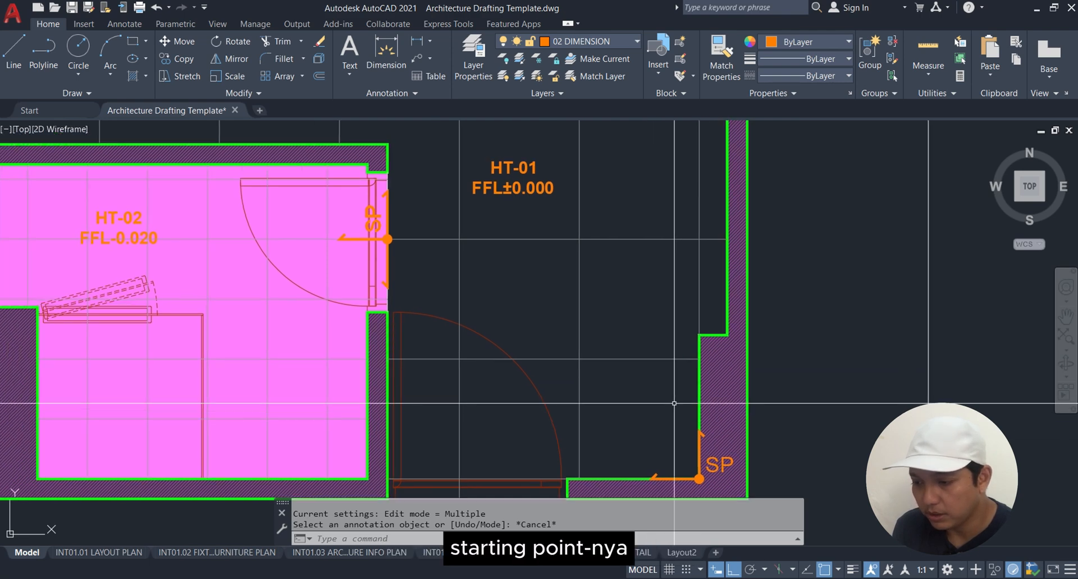
pyautogui.moveTo(649, 323); pyautogui.dragTo(650, 345, button='middle')
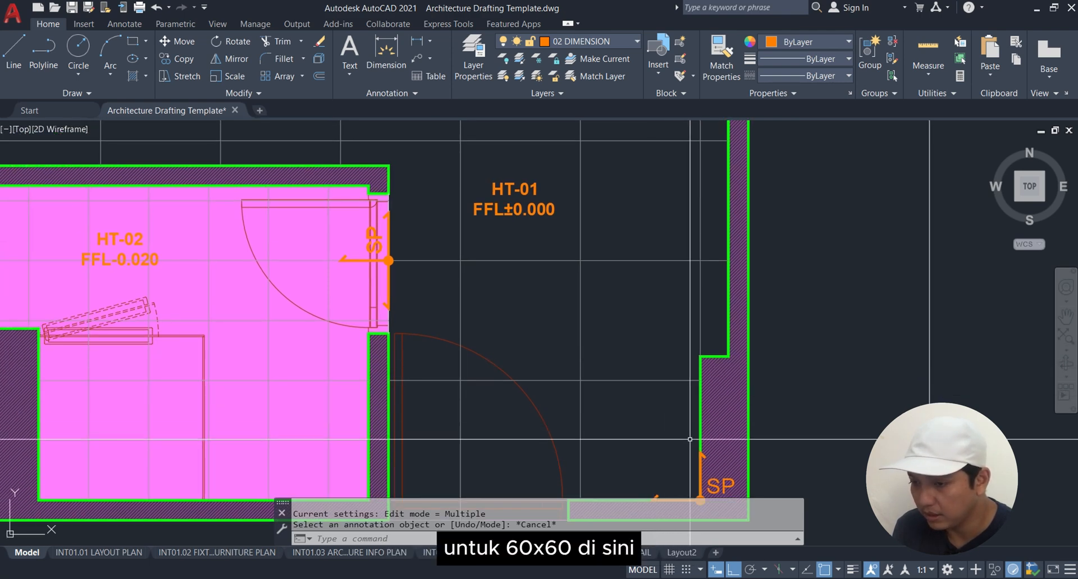
pyautogui.moveTo(593, 387); pyautogui.dragTo(567, 335, button='middle')
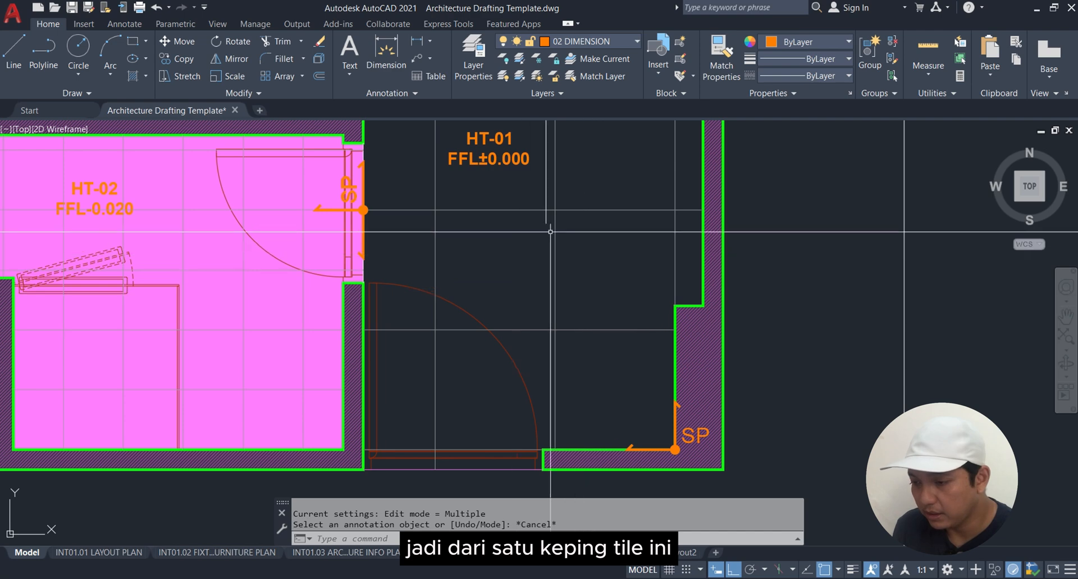
pyautogui.scroll(-4, 606, 472)
pyautogui.moveTo(599, 292); pyautogui.dragTo(600, 395, button='middle')
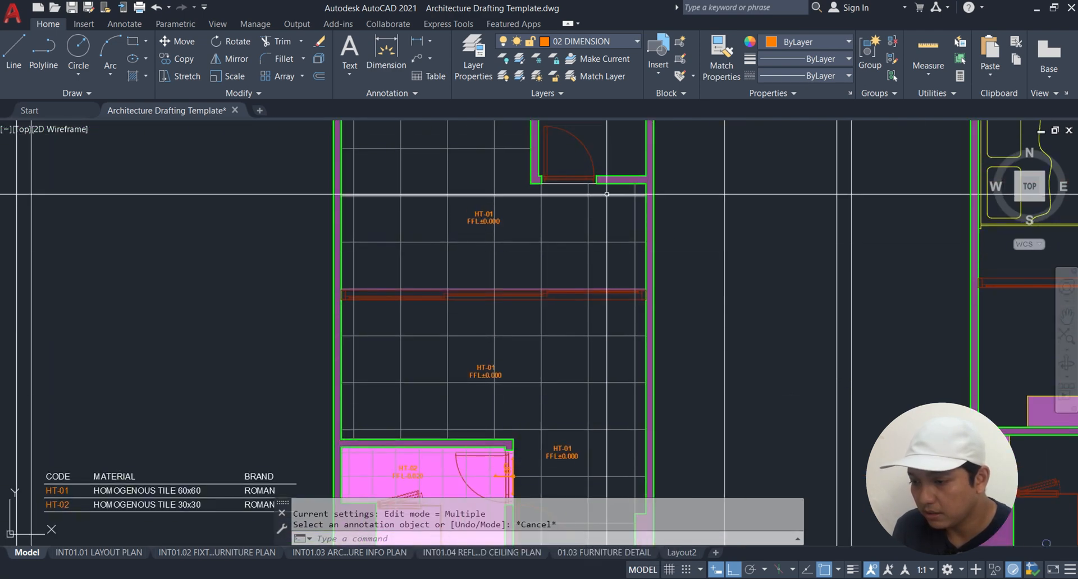
# Step: Examine the tile grid lines around the bathroom door and entrance SP starting points in the floor finish plan
pyautogui.moveTo(589, 193); pyautogui.dragTo(590, 303, button='middle')
pyautogui.moveTo(622, 464); pyautogui.dragTo(585, 214, button='middle')
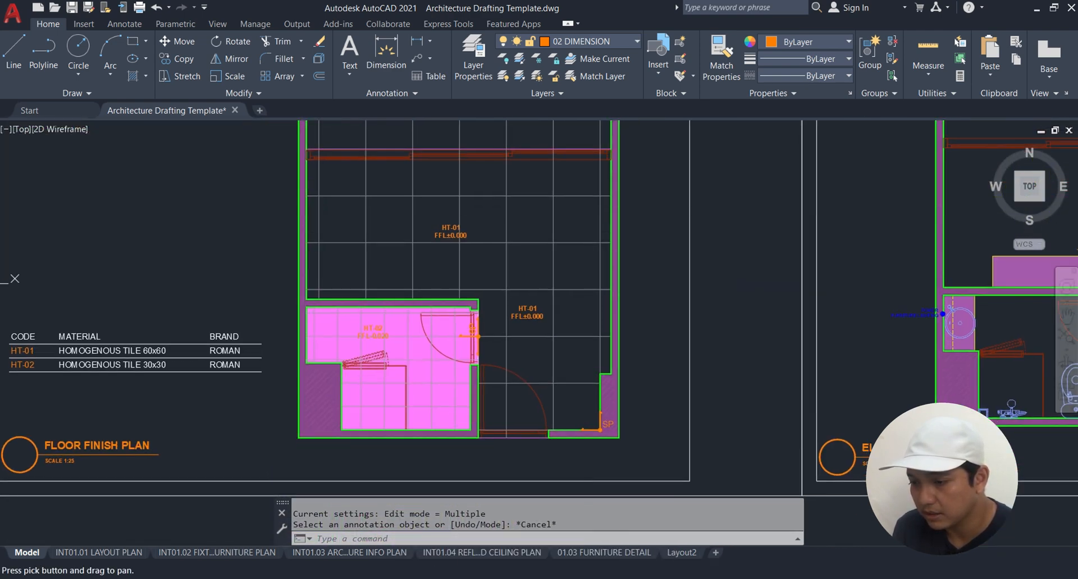
pyautogui.scroll(6, 587, 388)
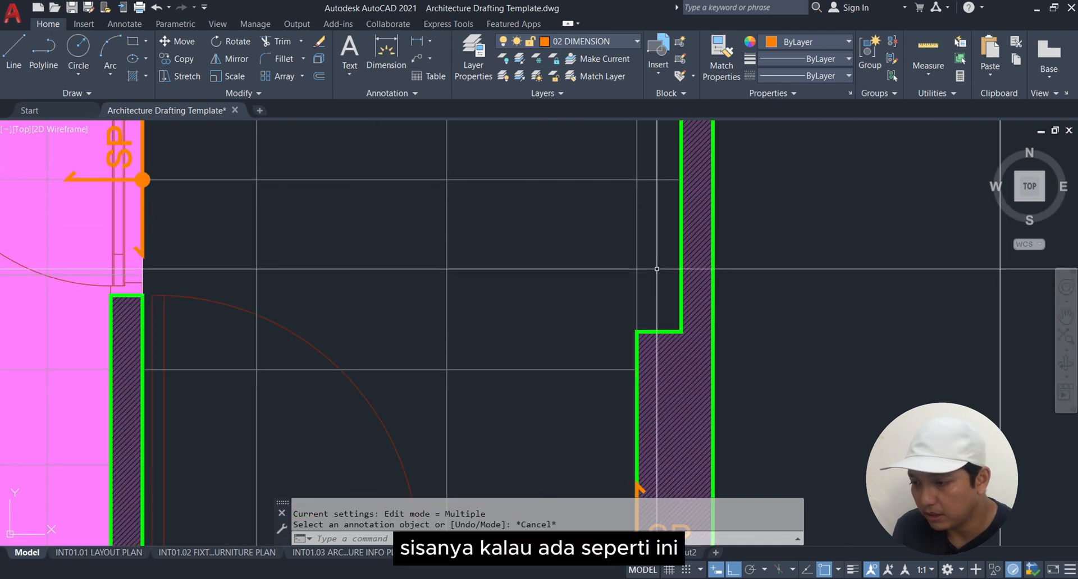
pyautogui.scroll(-5, 557, 320)
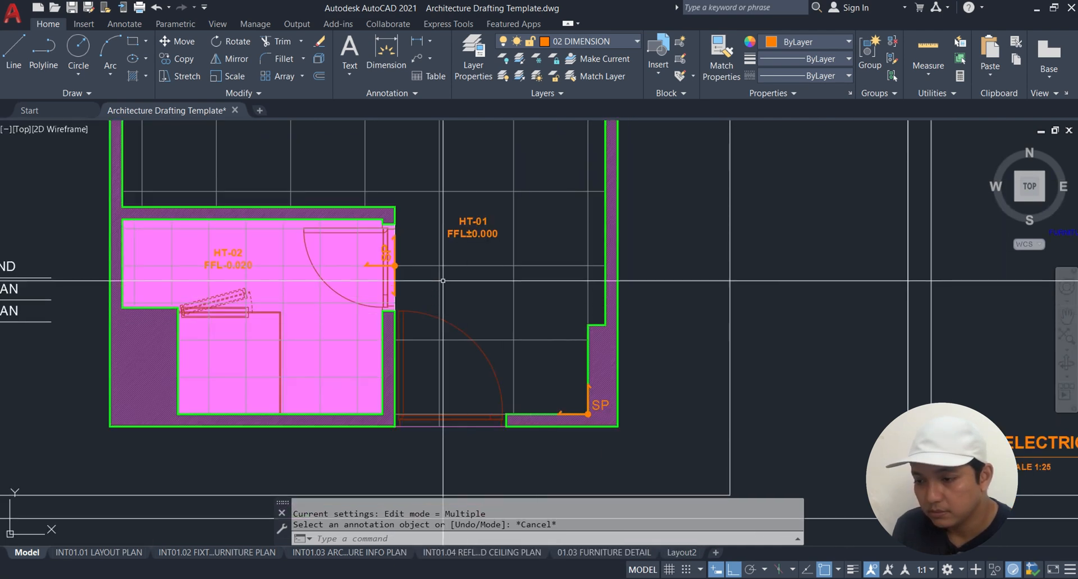
pyautogui.scroll(3, 568, 292)
pyautogui.moveTo(568, 292)
pyautogui.mouseDown(button='middle')
pyautogui.moveTo(631, 260)
pyautogui.moveTo(631, 272)
pyautogui.mouseUp(button='middle')
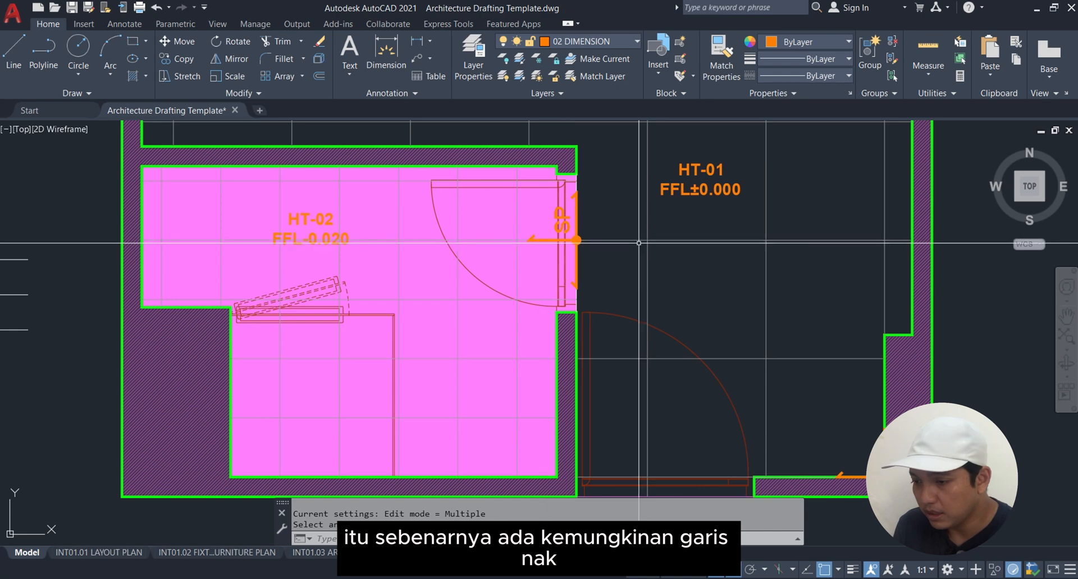
pyautogui.press('Escape')
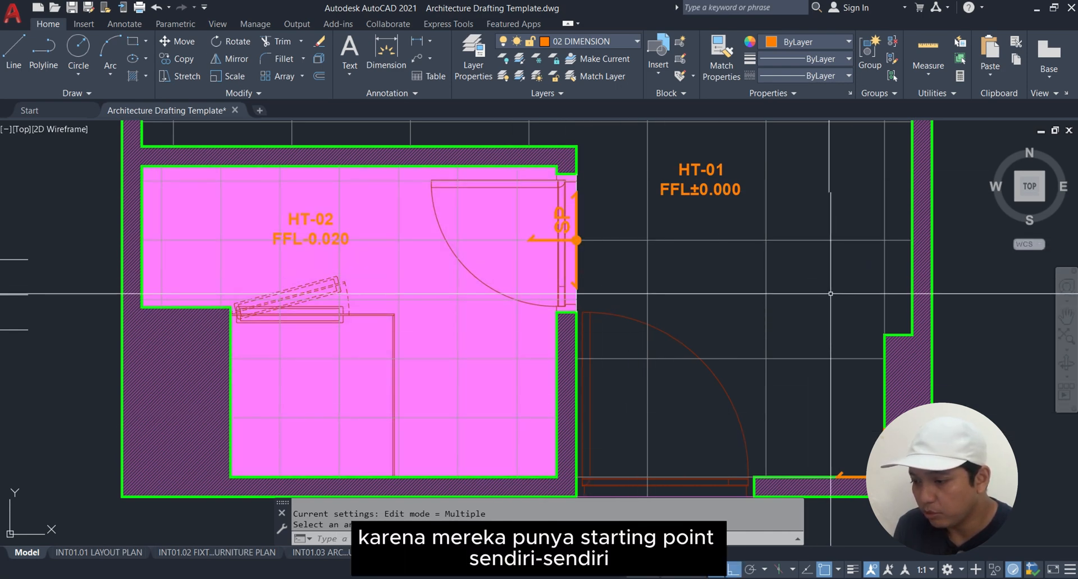
pyautogui.moveTo(772, 277); pyautogui.dragTo(747, 328, button='middle')
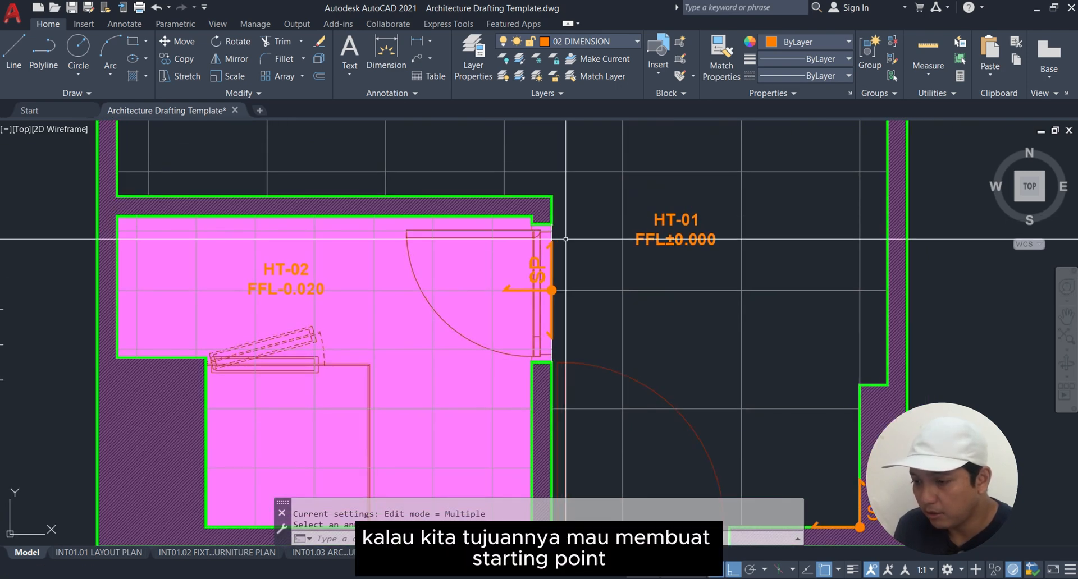
# Step: Delete the SP starting point symbol at the bathroom door in the floor finish plan
pyautogui.scroll(2, 500, 263)
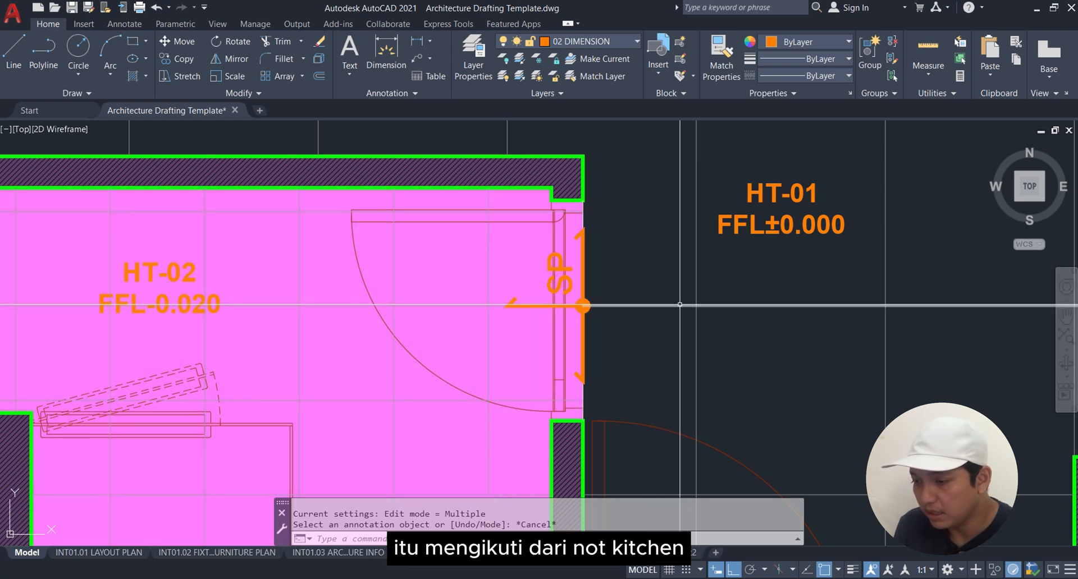
pyautogui.click(477, 148)
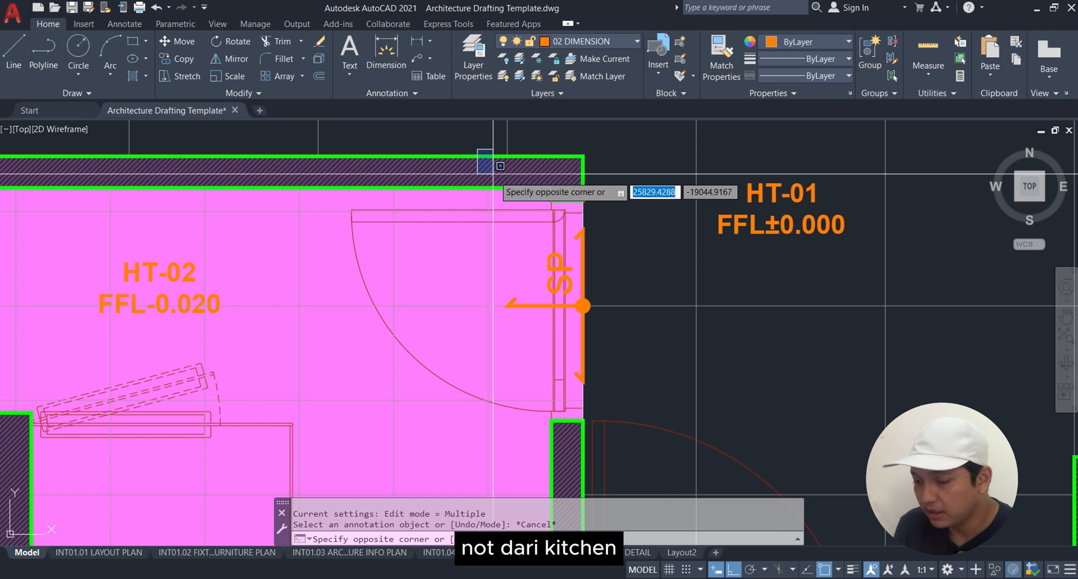
pyautogui.click(633, 390)
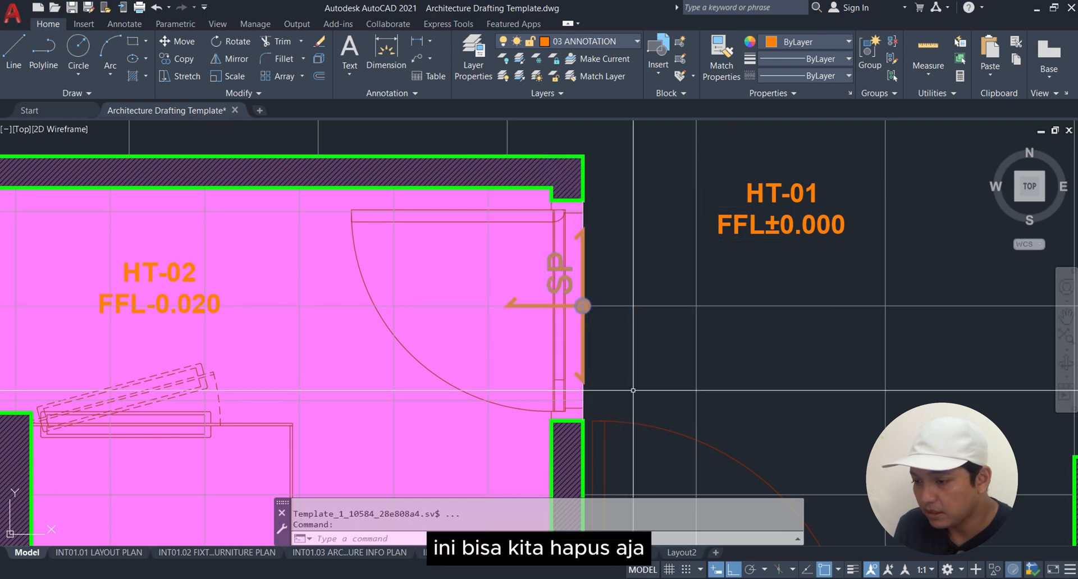
pyautogui.press('Delete')
pyautogui.scroll(-3, 634, 390)
pyautogui.scroll(1, 604, 348)
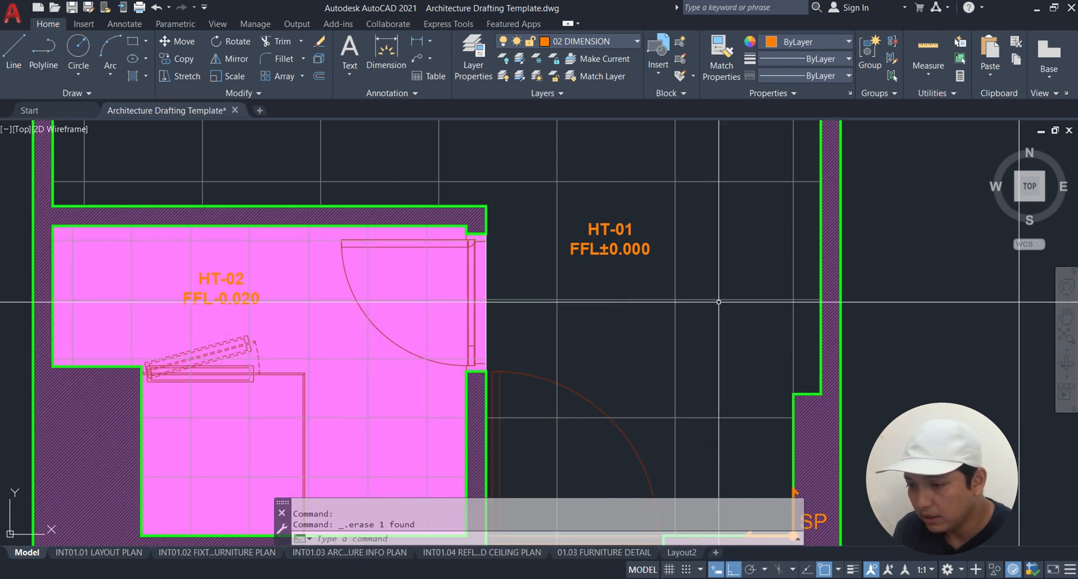
pyautogui.scroll(-3, 580, 341)
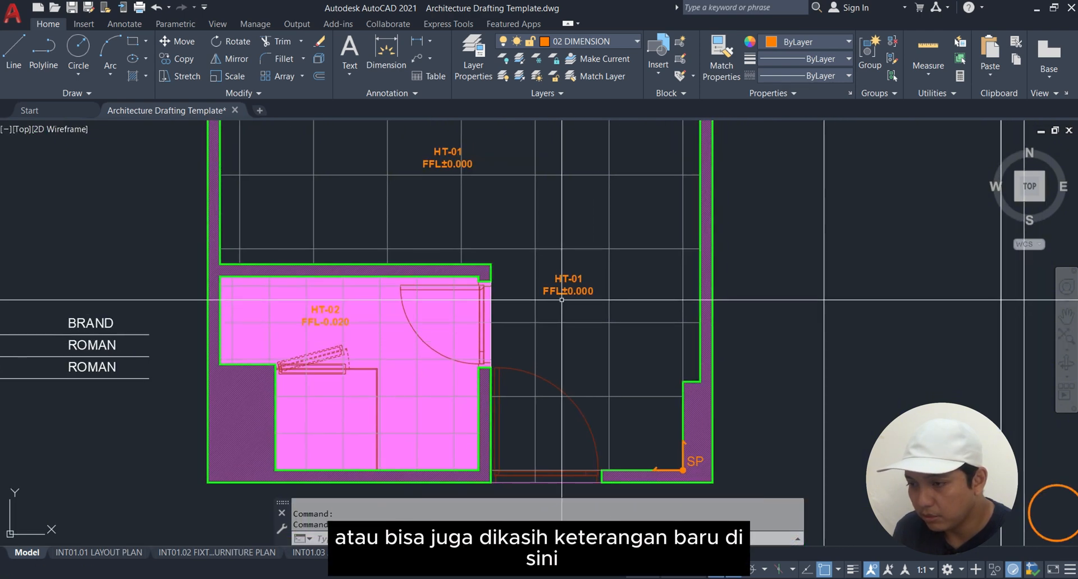
pyautogui.write('Le')
pyautogui.press('Return')
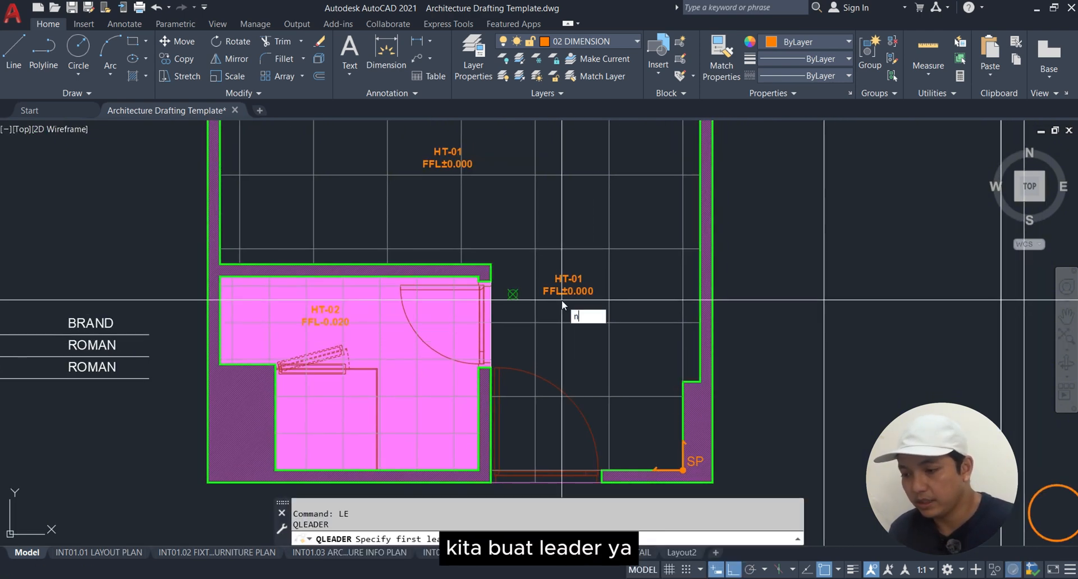
pyautogui.press('Escape')
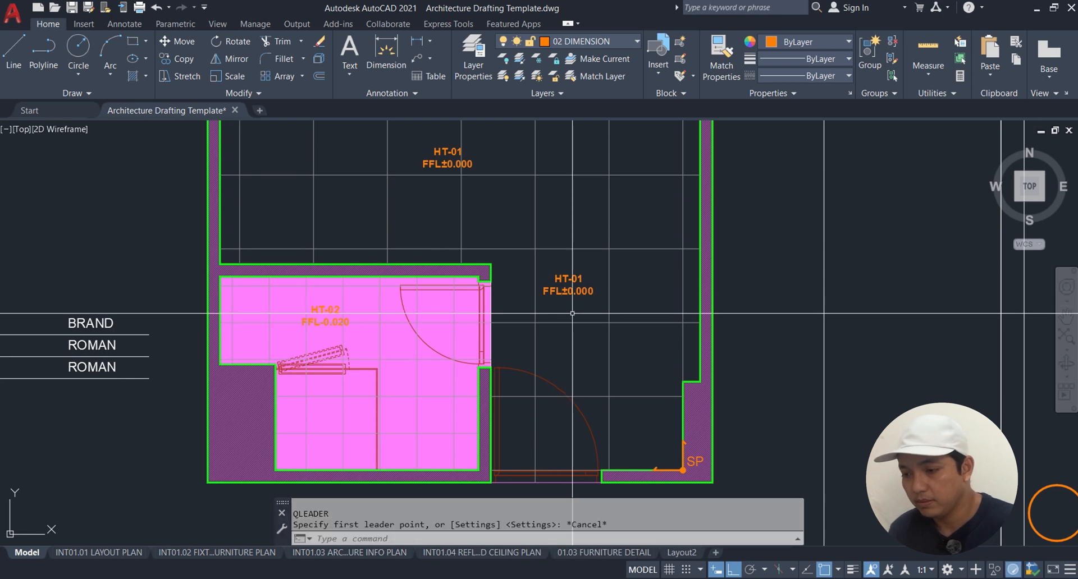
# Step: Draw a quick leader from the bathroom door threshold diagonally upward, with a horizontal landing extending past the outer wall, without leader text
pyautogui.write('le')
pyautogui.press('Return')
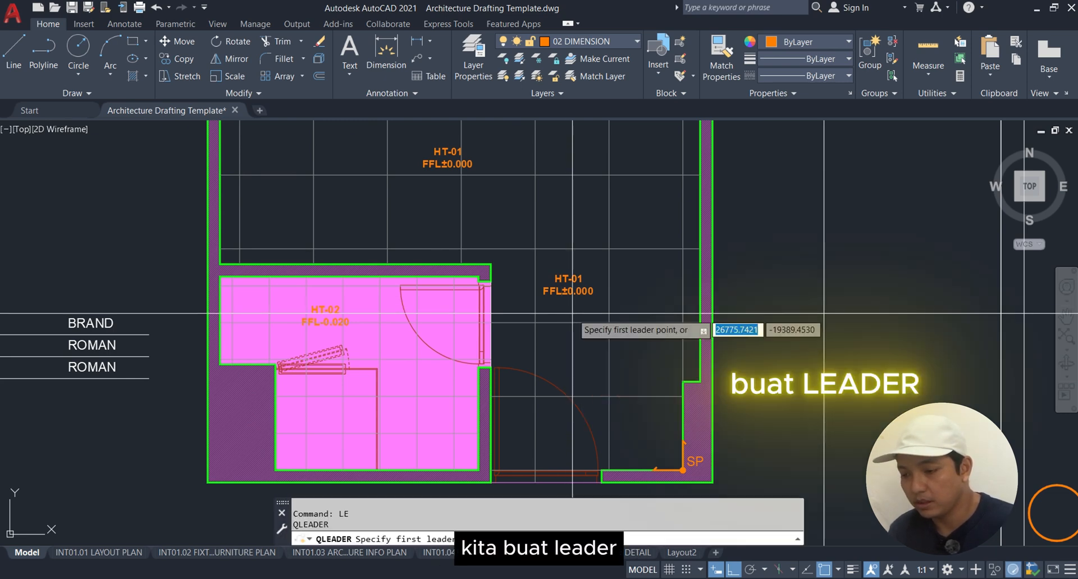
pyautogui.press('F8')
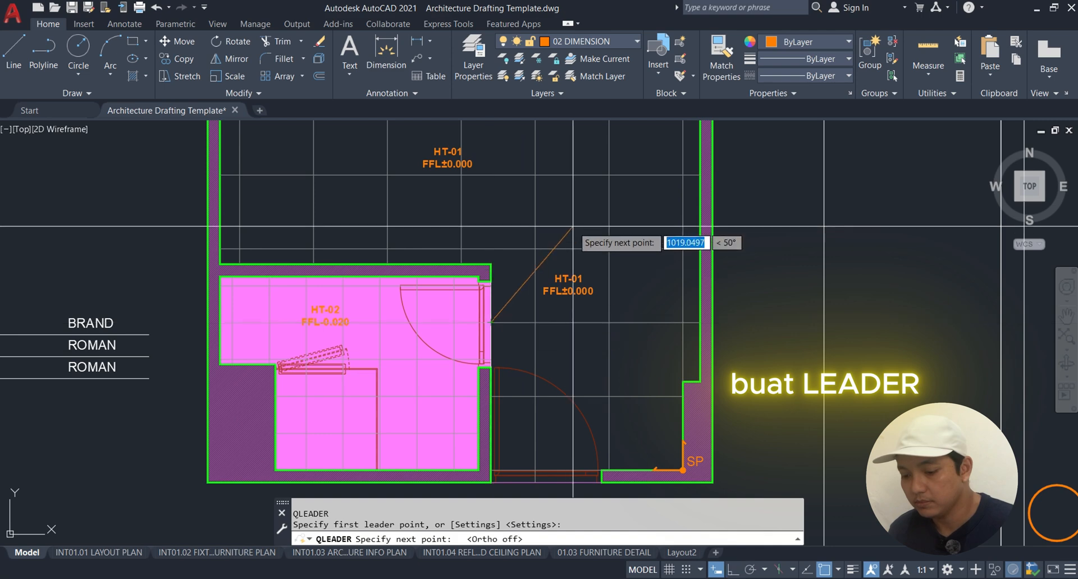
pyautogui.click(572, 224)
pyautogui.press('F8')
pyautogui.click(727, 223)
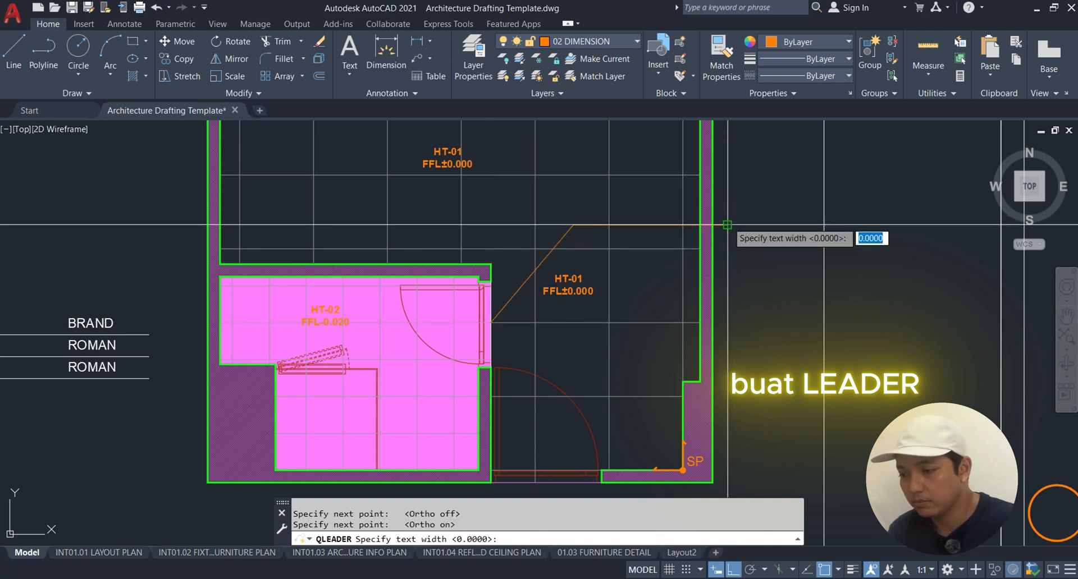
pyautogui.press('Escape')
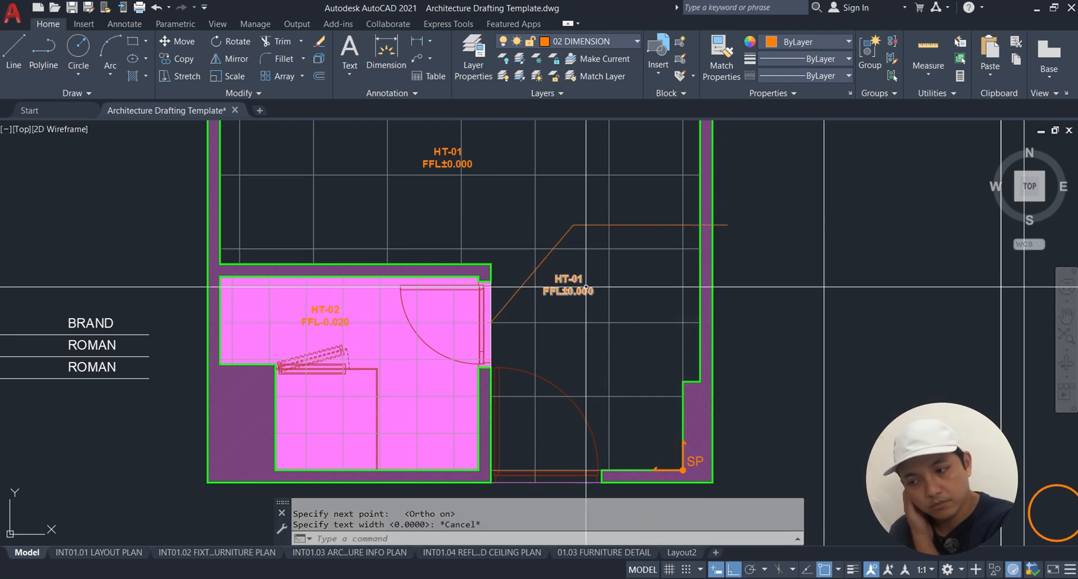
# Step: Copy the HT-01 FFL±0.000 label near the entrance and paste it beyond the leader's outer end
pyautogui.click(568, 284)
pyautogui.hotkey('ctrl', 'c')
pyautogui.hotkey('ctrl', 'v')
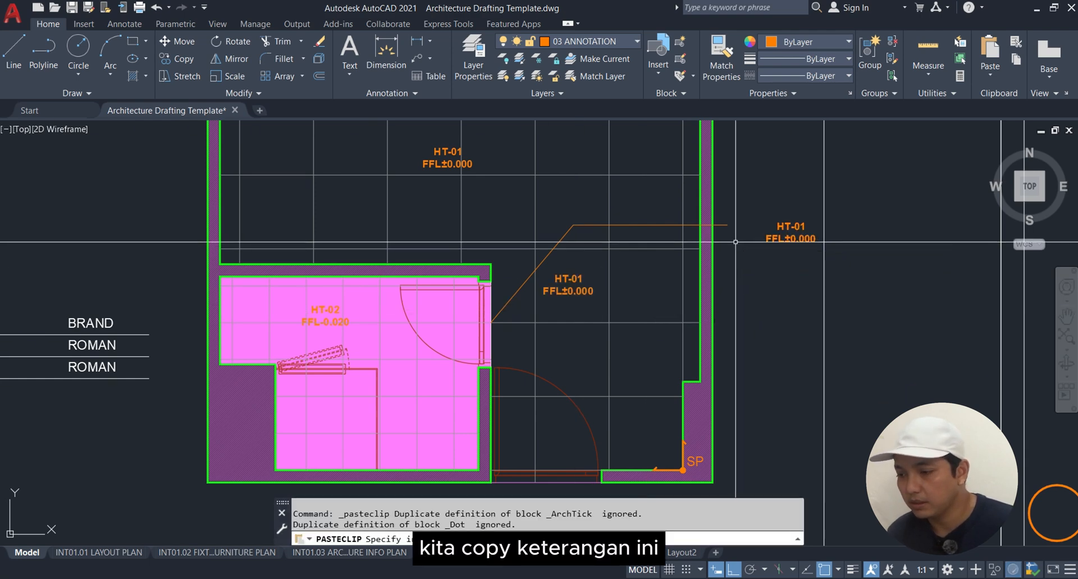
pyautogui.click(734, 242)
# Step: Move the pasted label closer to the leader's end and slightly upward
pyautogui.click(822, 253)
pyautogui.click(781, 219)
pyautogui.write('m')
pyautogui.press('space')
pyautogui.click(953, 281)
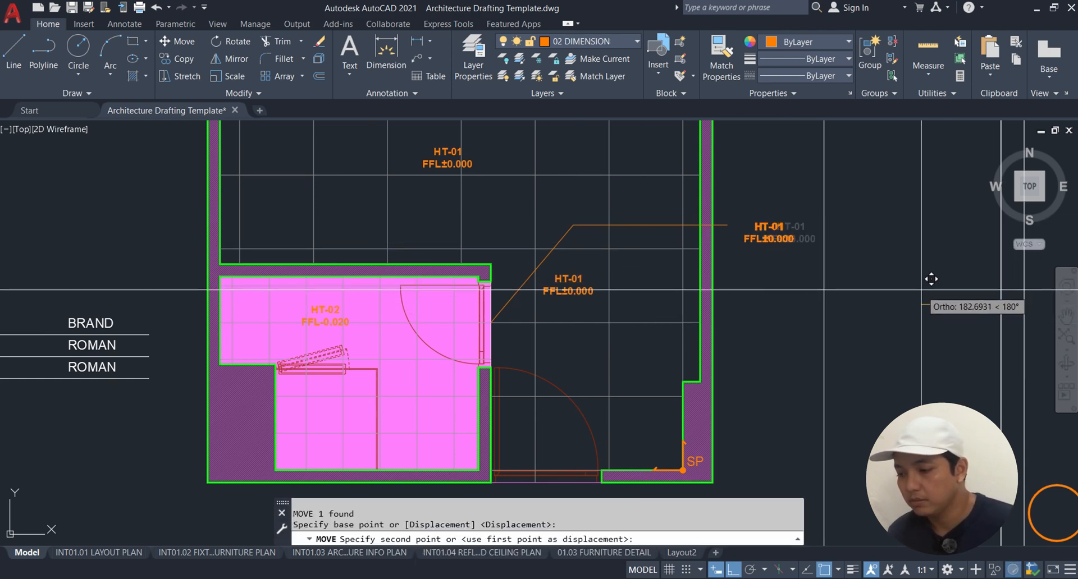
pyautogui.press('F8')
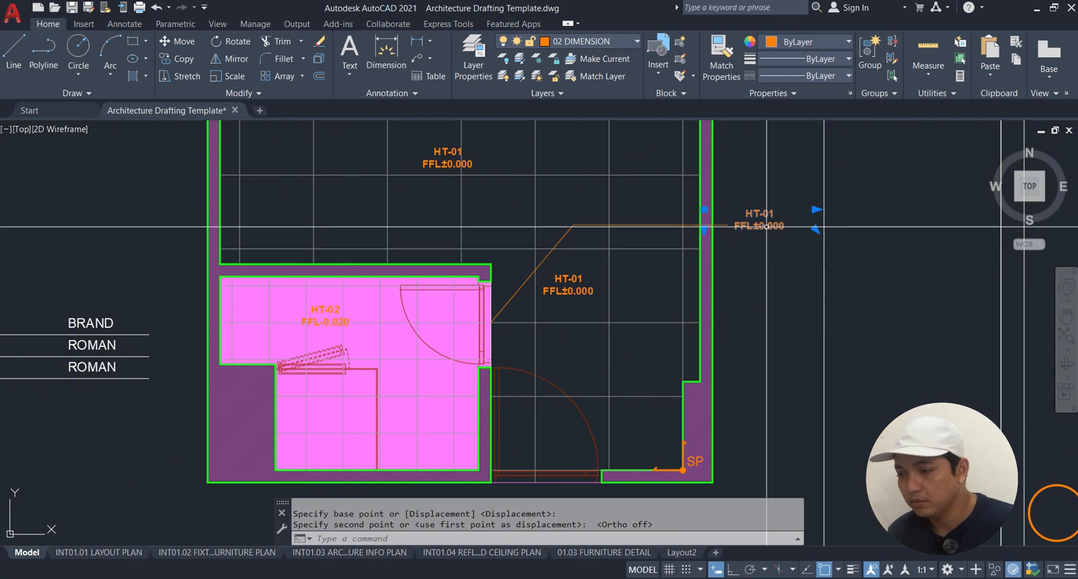
pyautogui.click(921, 267)
# Step: Replace the pasted label's text with STARTING POINT and, on a new line, MENGIKUTI NAT LANTAI KITCHEN
pyautogui.doubleClick(767, 226)
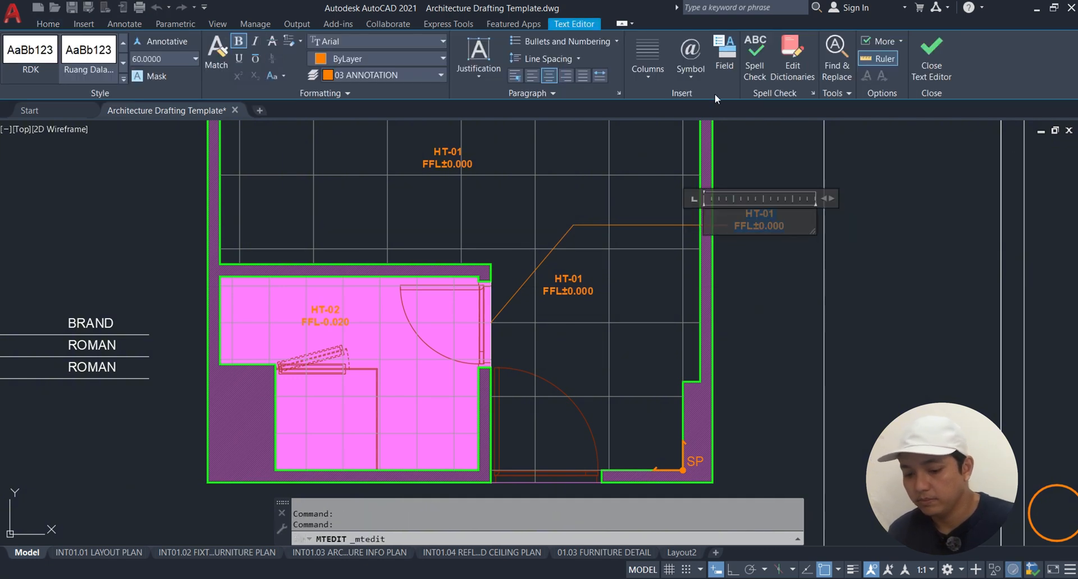
pyautogui.write('STARTING POINT')
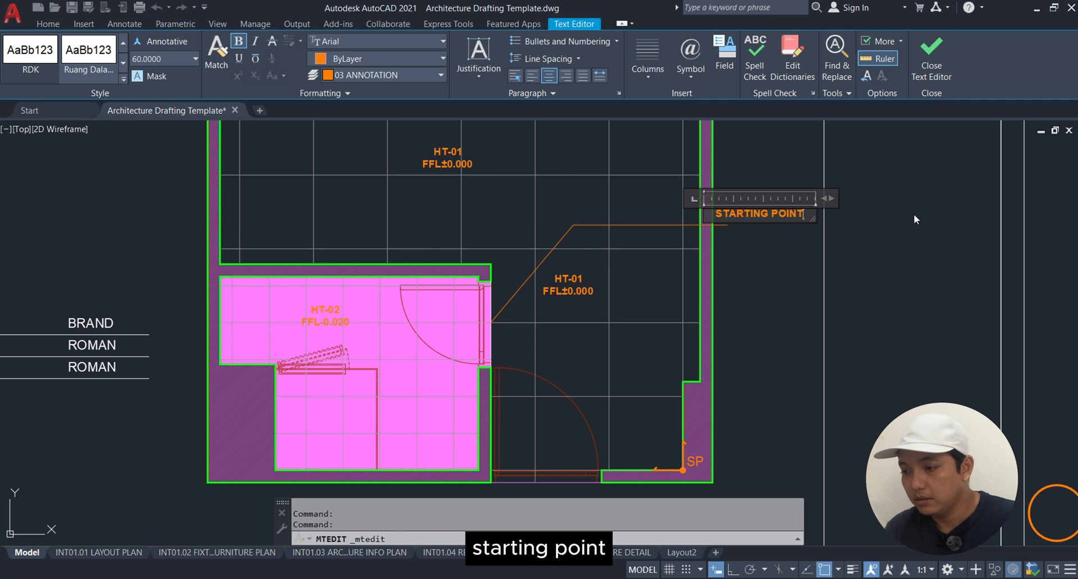
pyautogui.press('Return')
pyautogui.write('MENGIKUT')
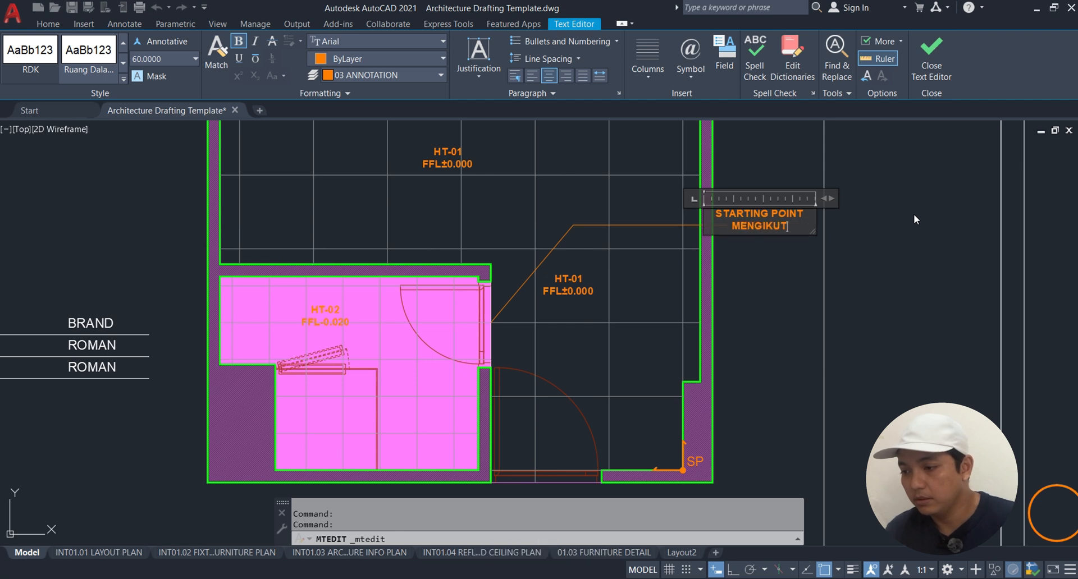
pyautogui.write('I NAT LA')
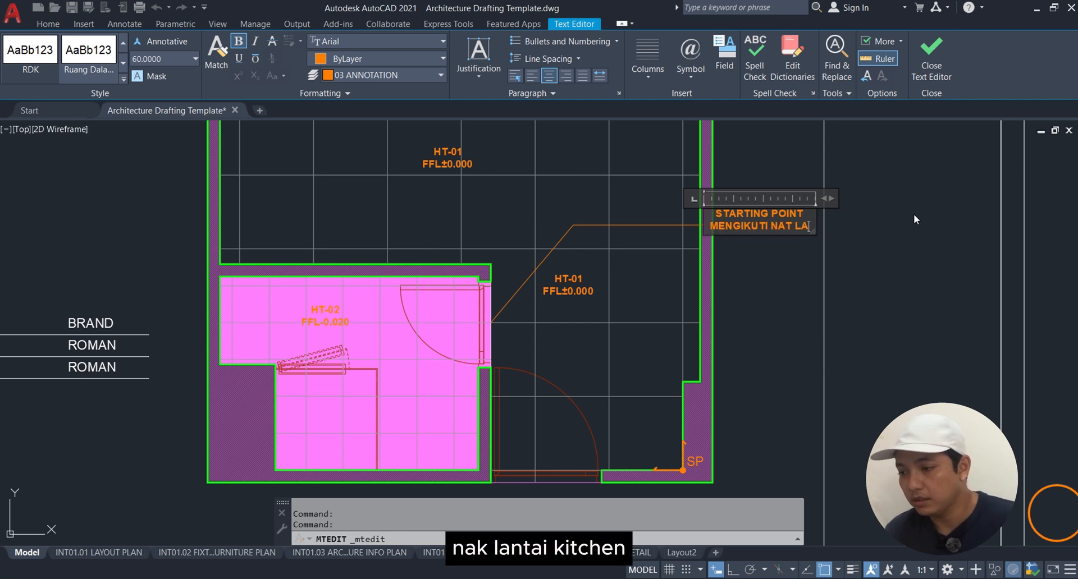
pyautogui.write('NTAI KITCHEN')
pyautogui.press('Escape')
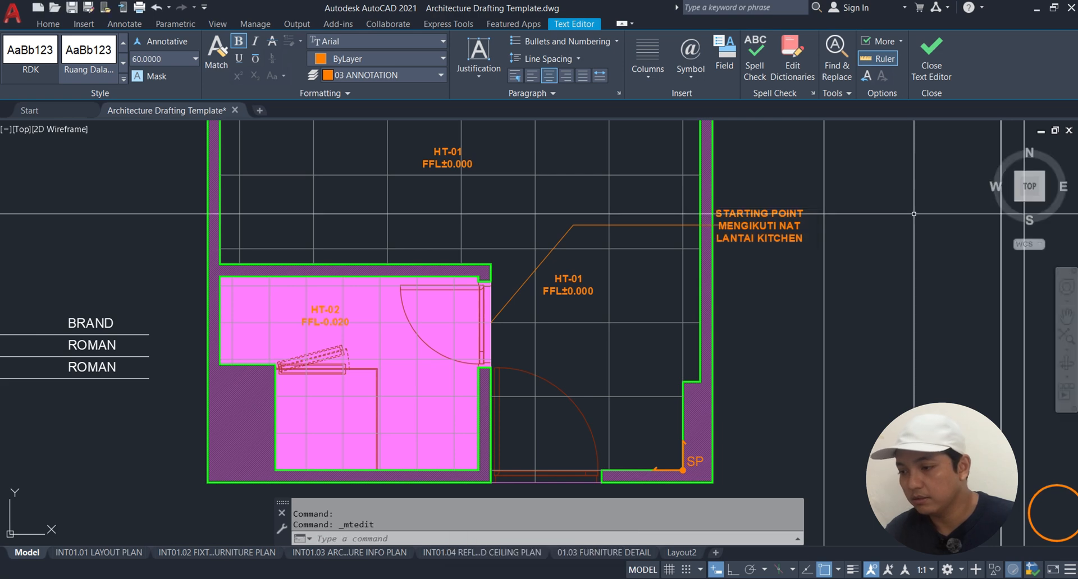
# Step: Move the starting point note about 120 units horizontally away from the wall so it clears the leader line
pyautogui.click(788, 212)
pyautogui.write('m')
pyautogui.press('space')
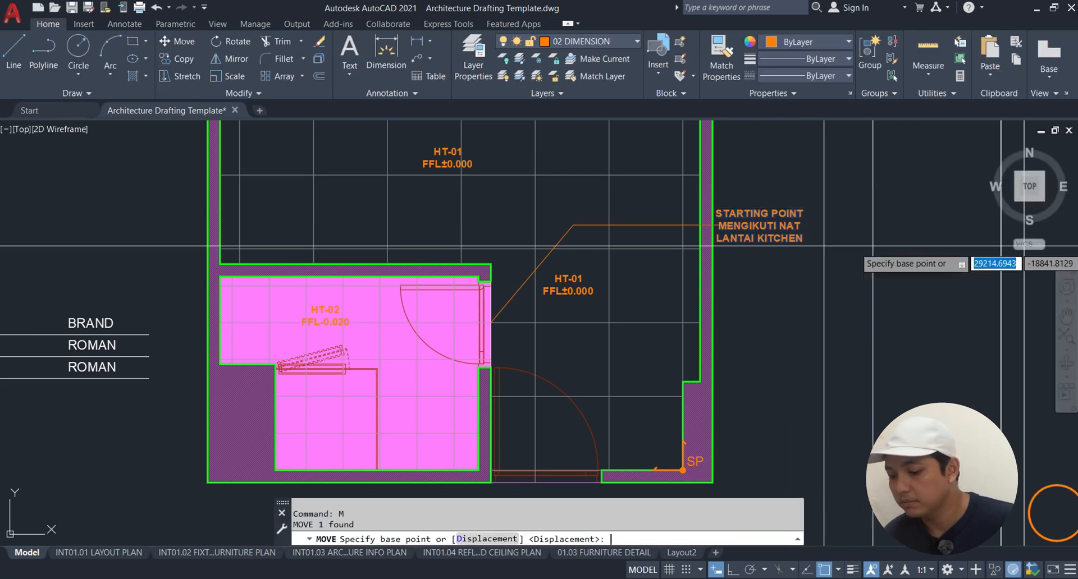
pyautogui.press('F8')
pyautogui.click(880, 258)
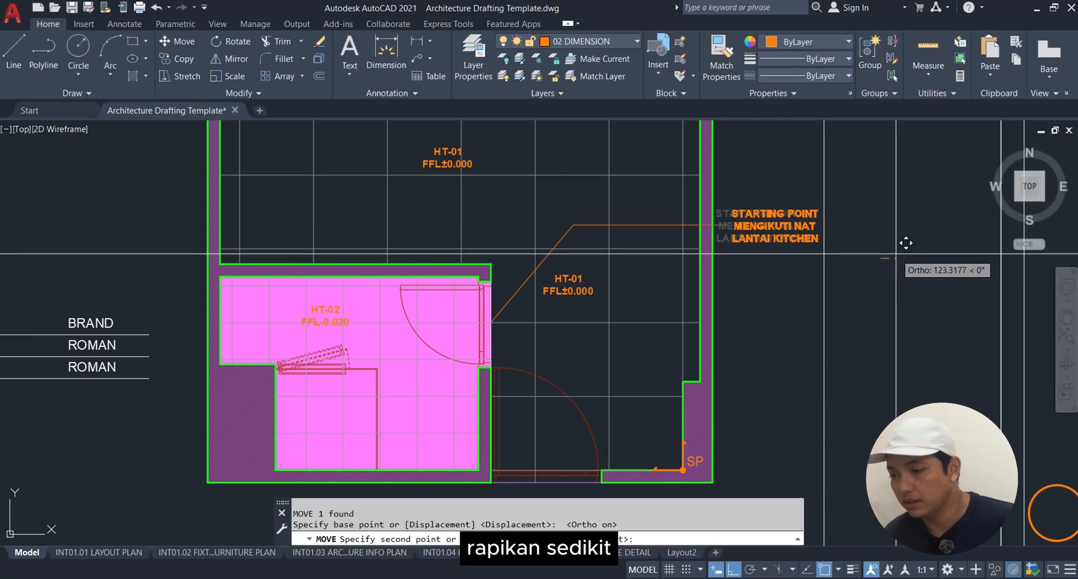
pyautogui.click(895, 254)
pyautogui.press('Escape')
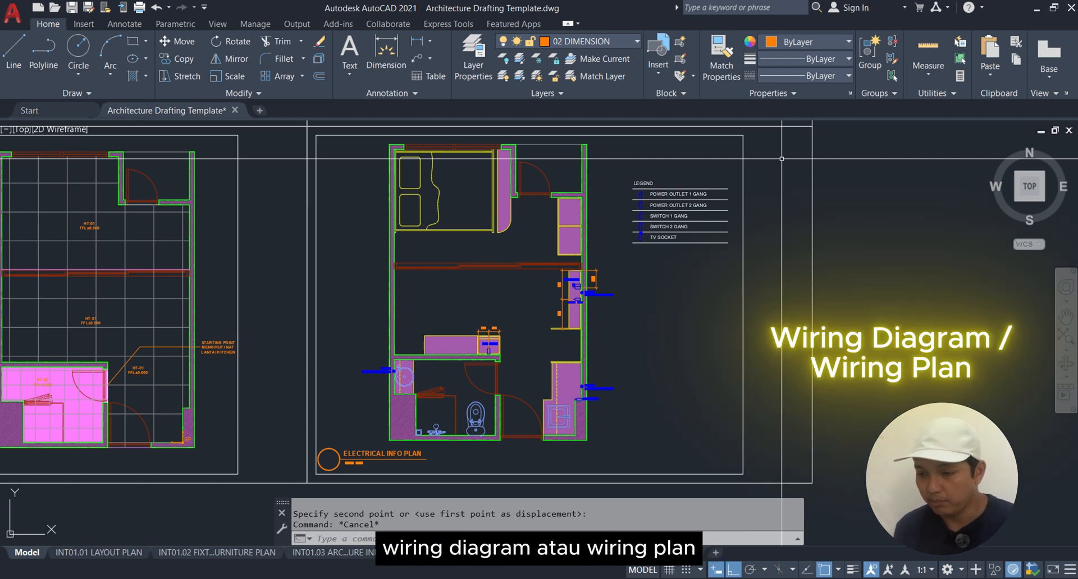
# Step: Examine the electrical info plan's legend of power outlets, switches and TV socket, and match its symbols to those in the rooms
pyautogui.scroll(4, 744, 204)
pyautogui.moveTo(705, 153); pyautogui.dragTo(651, 231, button='middle')
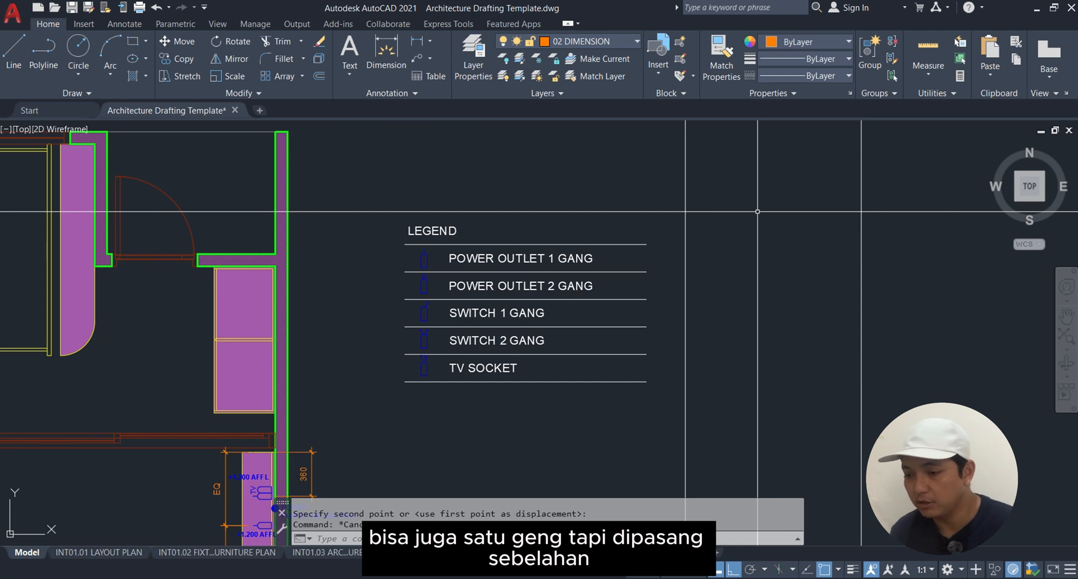
pyautogui.moveTo(799, 410); pyautogui.dragTo(789, 333, button='middle')
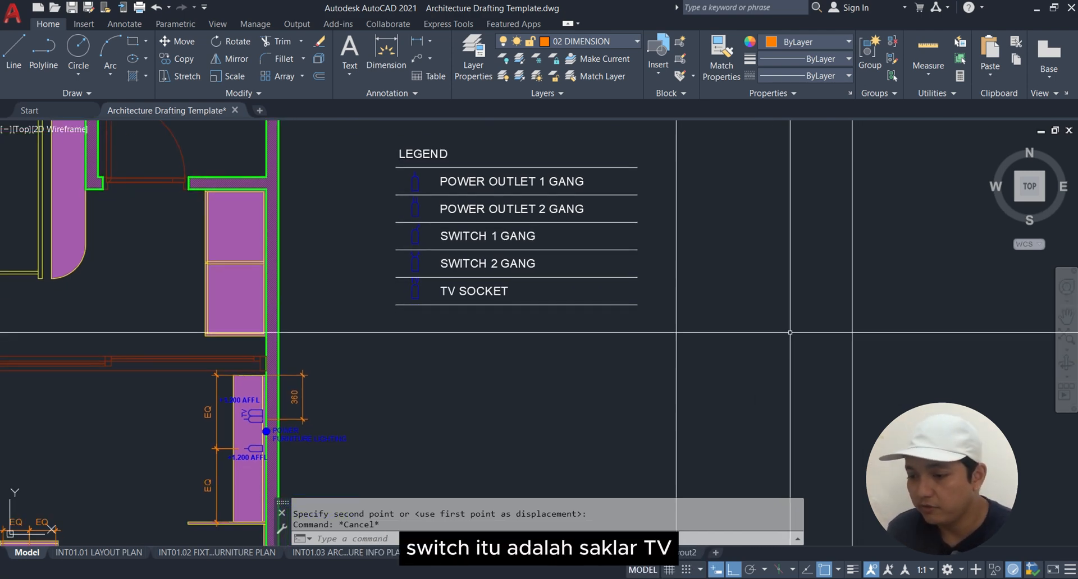
pyautogui.moveTo(548, 395); pyautogui.dragTo(596, 335, button='middle')
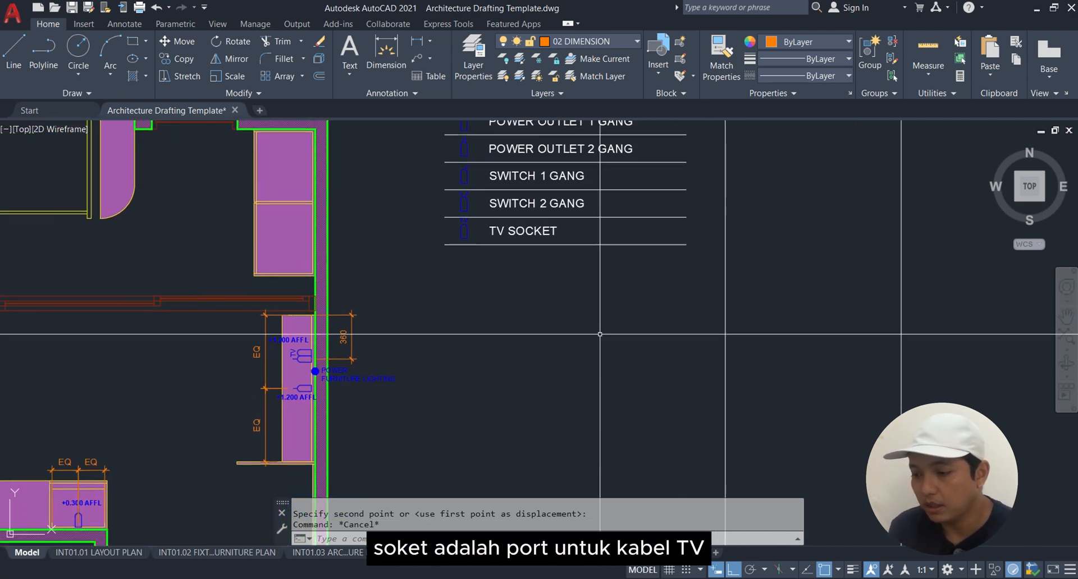
pyautogui.moveTo(435, 443); pyautogui.dragTo(577, 336, button='middle')
pyautogui.scroll(2, 577, 336)
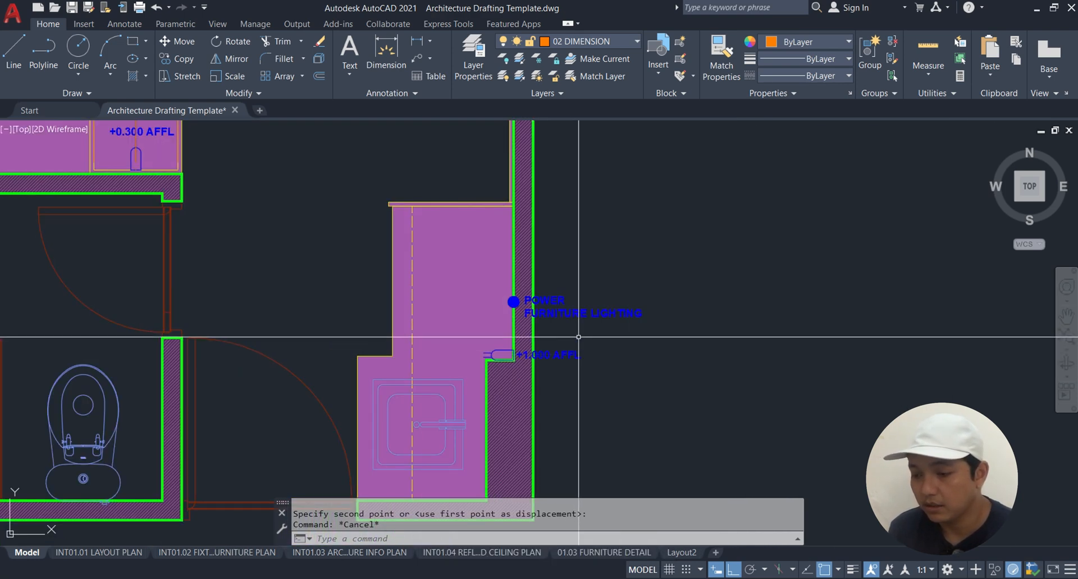
pyautogui.scroll(-2, 505, 343)
pyautogui.moveTo(683, 230); pyautogui.dragTo(595, 416, button='middle')
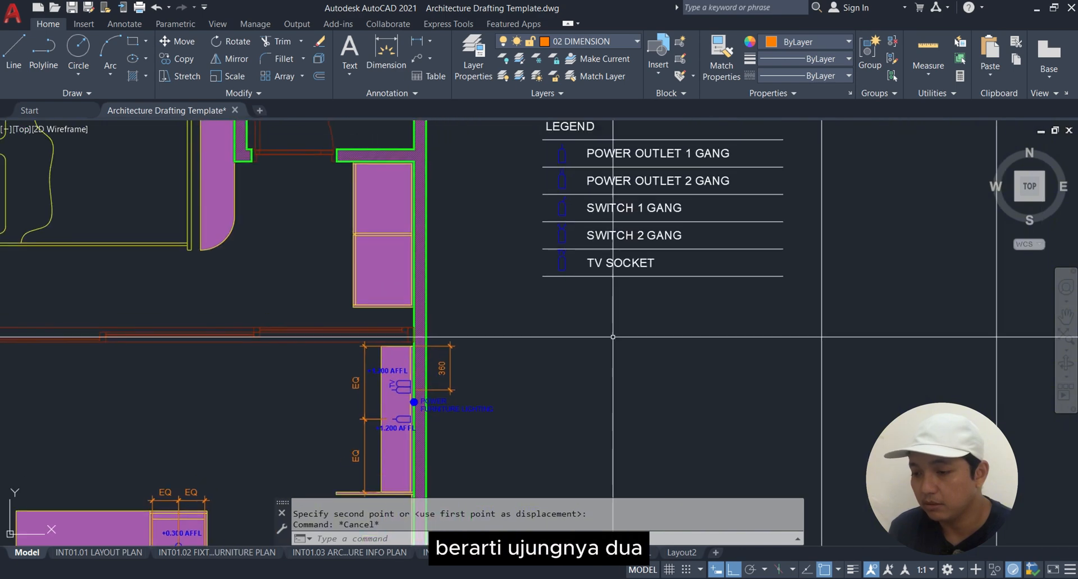
# Step: Examine the AFFL mounting height labels beside the outlets and the furniture lighting power points in the electrical info plan
pyautogui.scroll(1, 595, 415)
pyautogui.scroll(-1, 529, 345)
pyautogui.scroll(4, 529, 345)
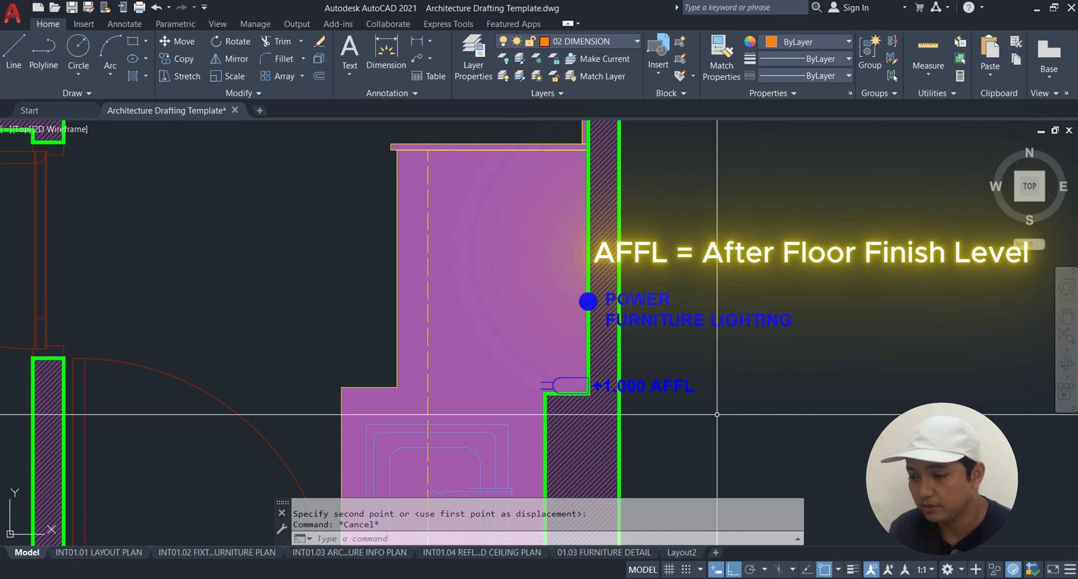
pyautogui.scroll(-5, 717, 414)
pyautogui.moveTo(943, 321); pyautogui.dragTo(1013, 321, button='middle')
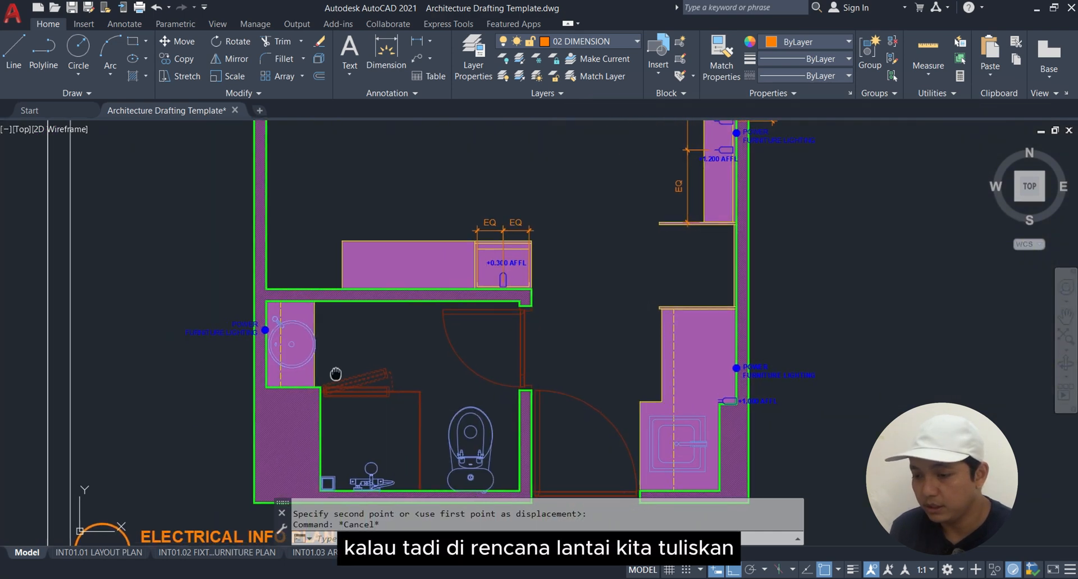
# Step: Compare the FFL level note in the floor finish plan with the AFFL outlet heights in the electrical info plan
pyautogui.scroll(4, 1012, 321)
pyautogui.scroll(-2, 1012, 321)
pyautogui.scroll(5, 462, 311)
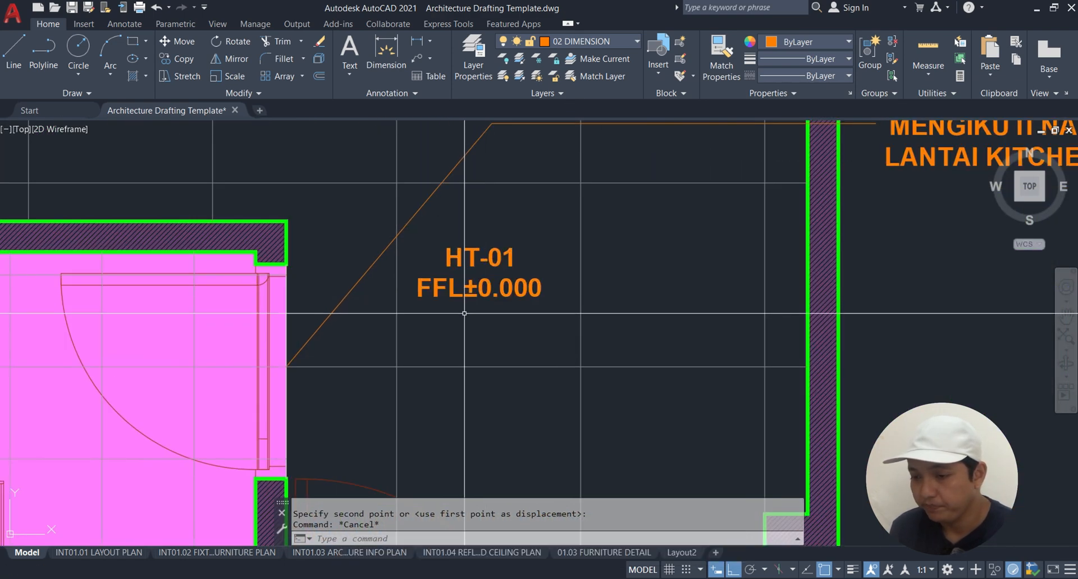
pyautogui.scroll(-5, 462, 311)
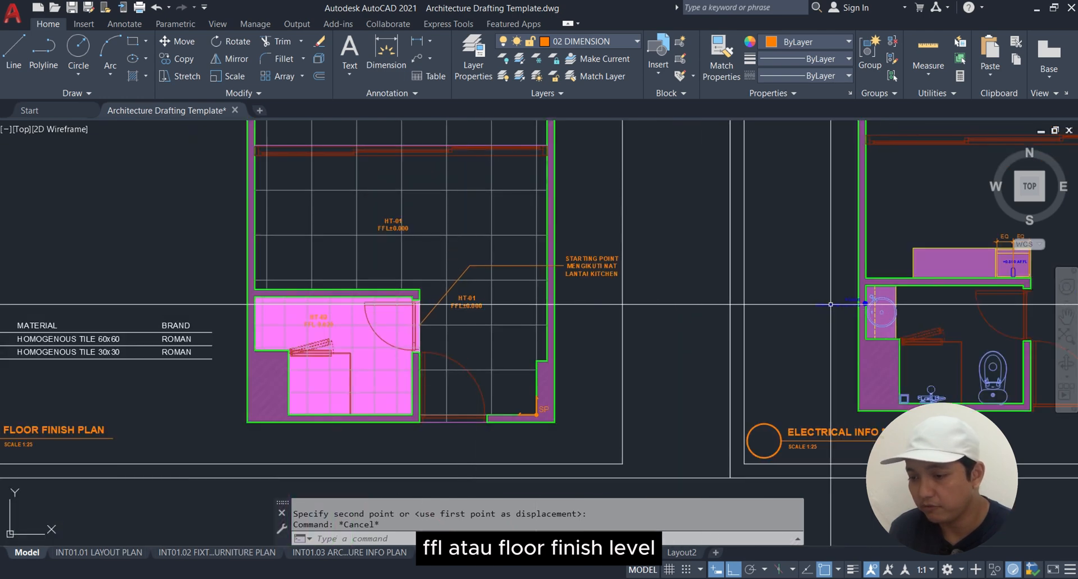
pyautogui.moveTo(832, 303); pyautogui.dragTo(449, 302, button='middle')
pyautogui.scroll(5, 818, 335)
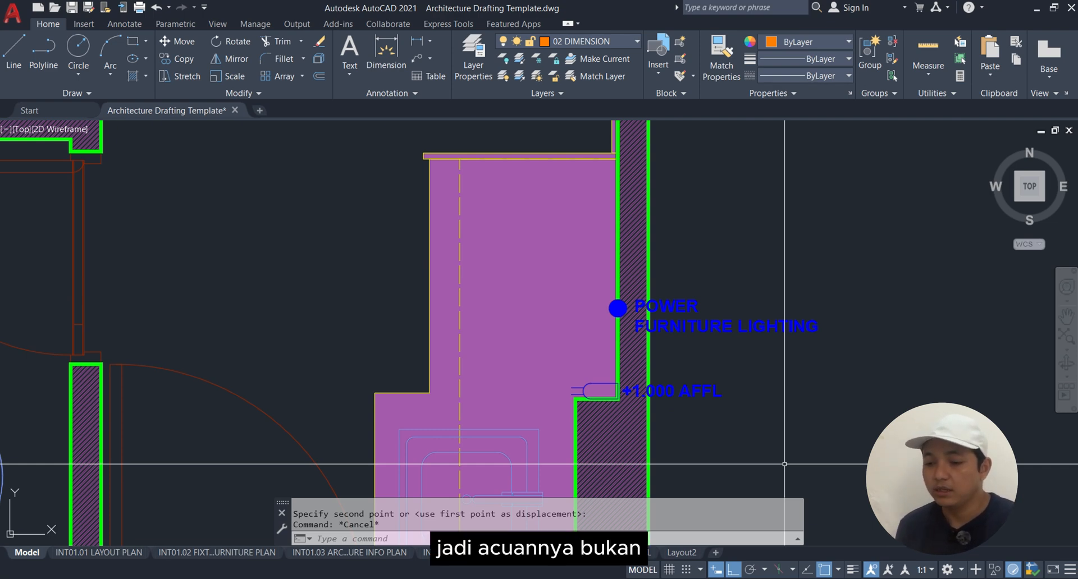
pyautogui.scroll(-3, 794, 252)
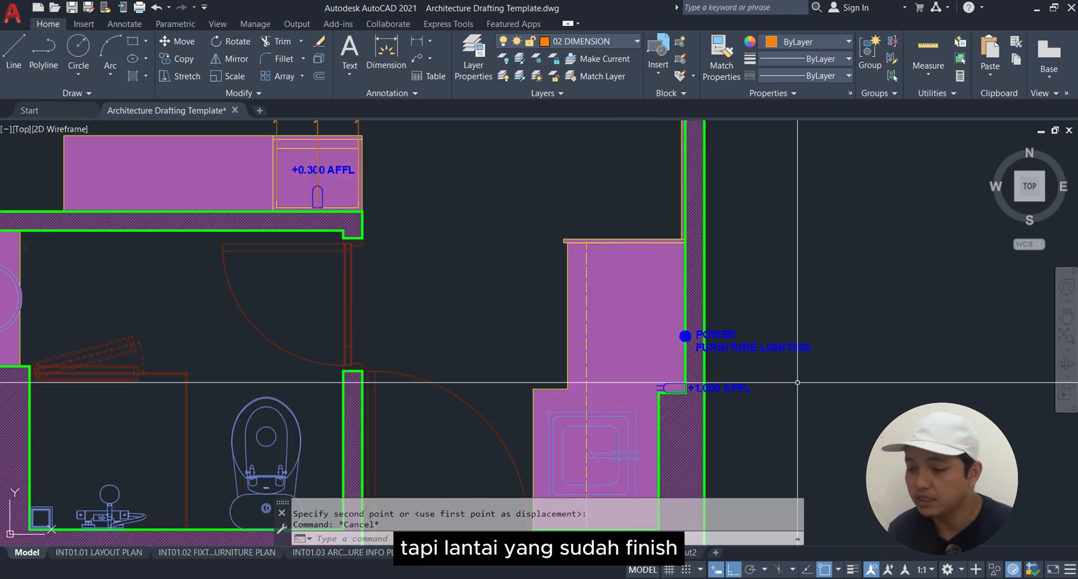
# Step: Examine the furniture lighting power points at the kitchen sink counter and the bathroom vanity in the electrical info plan
pyautogui.moveTo(794, 253); pyautogui.dragTo(889, 226, button='middle')
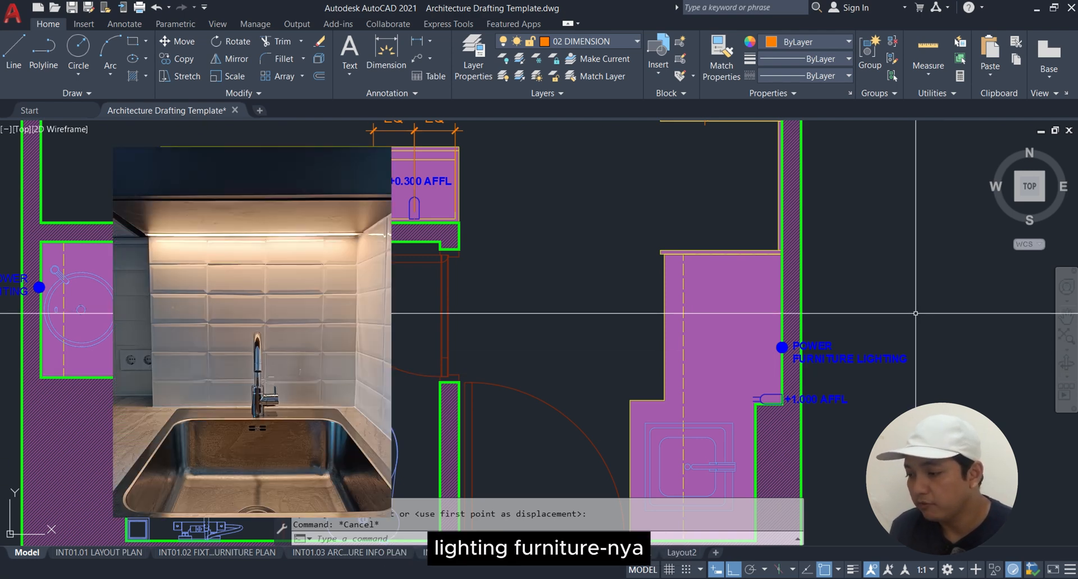
pyautogui.moveTo(837, 329); pyautogui.dragTo(745, 321, button='middle')
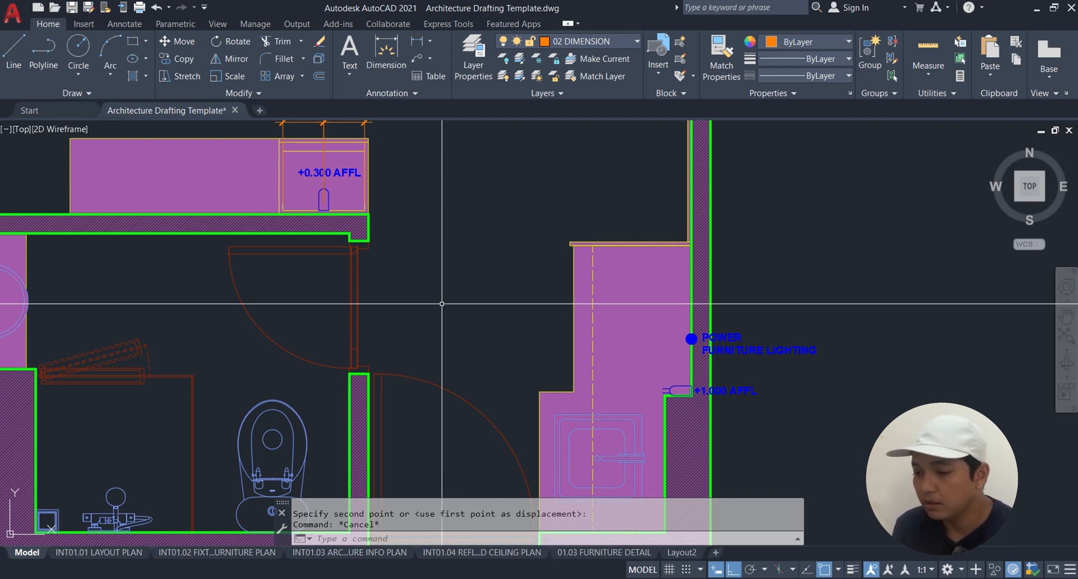
pyautogui.moveTo(862, 320); pyautogui.dragTo(833, 316, button='middle')
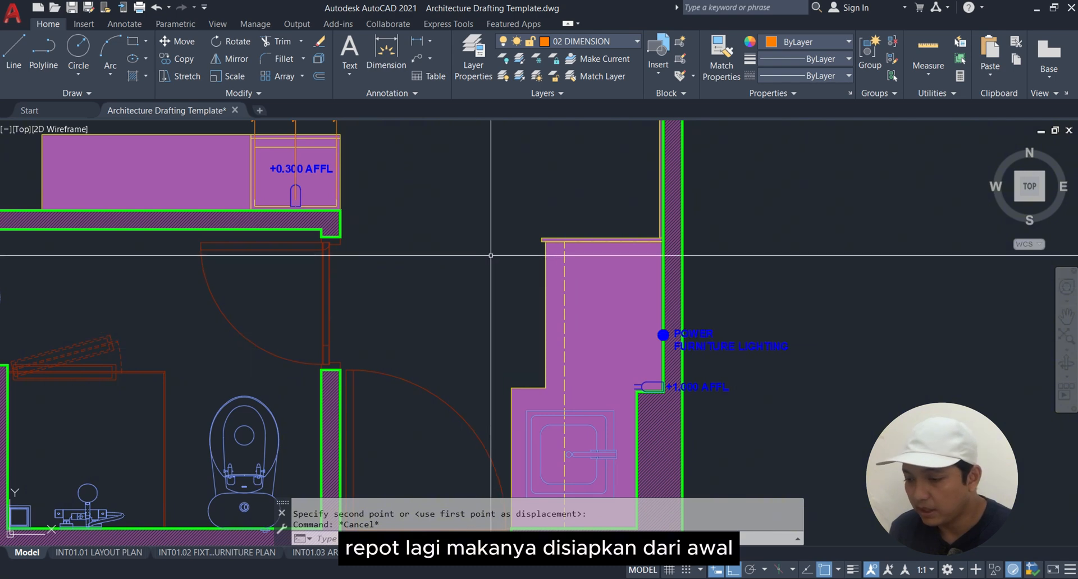
pyautogui.moveTo(490, 256); pyautogui.dragTo(733, 320, button='middle')
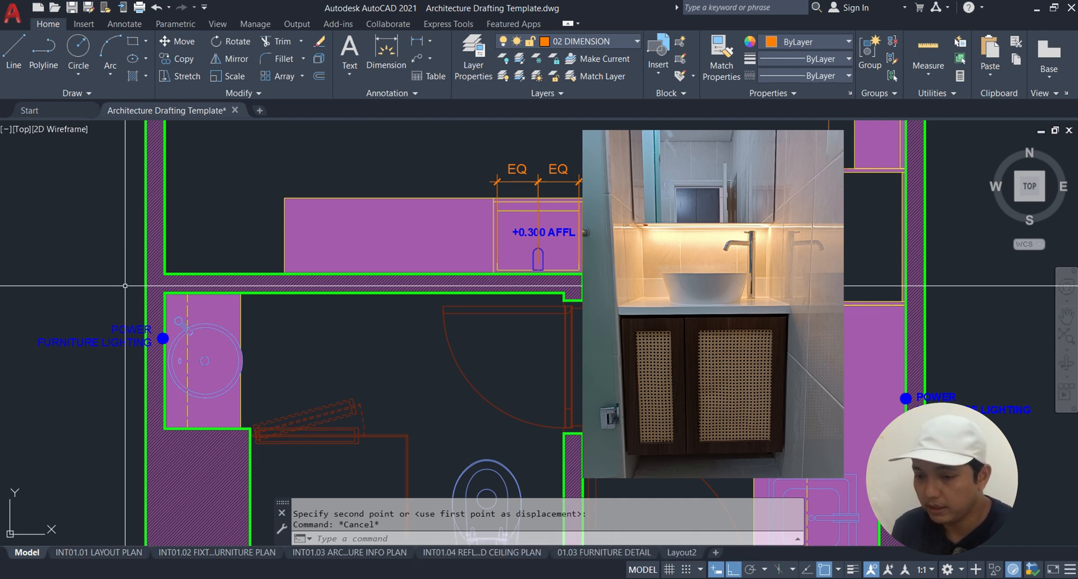
# Step: Copy the lower +1.200 AFFL outlet and its label straight down into the gap between the TV cabinet and the kitchen counter
pyautogui.moveTo(836, 219)
pyautogui.mouseDown(button='middle')
pyautogui.moveTo(616, 411)
pyautogui.moveTo(567, 419)
pyautogui.moveTo(566, 408)
pyautogui.mouseUp(button='middle')
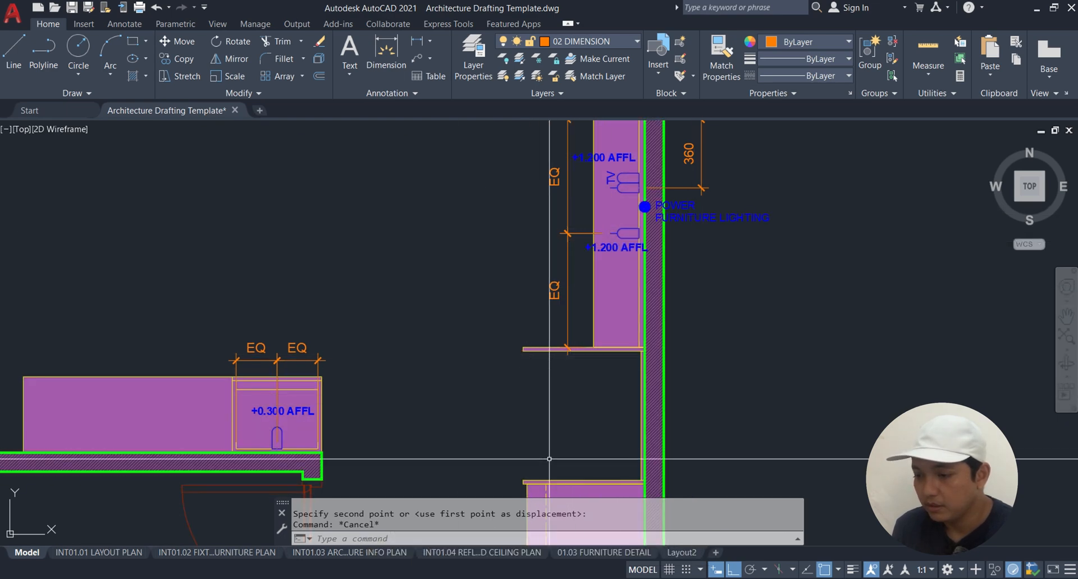
pyautogui.click(530, 223)
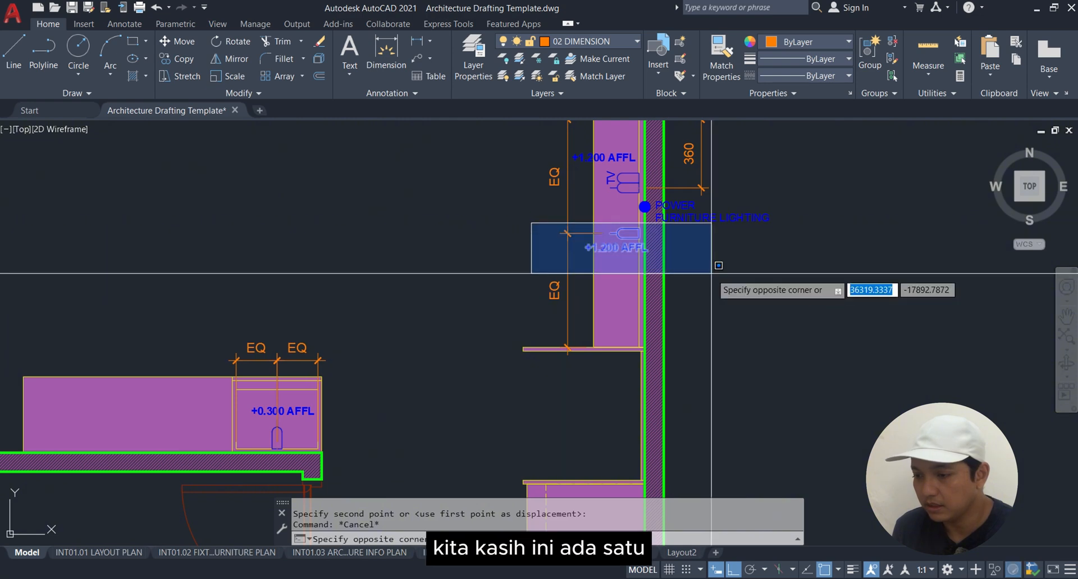
pyautogui.click(711, 273)
pyautogui.write('CO')
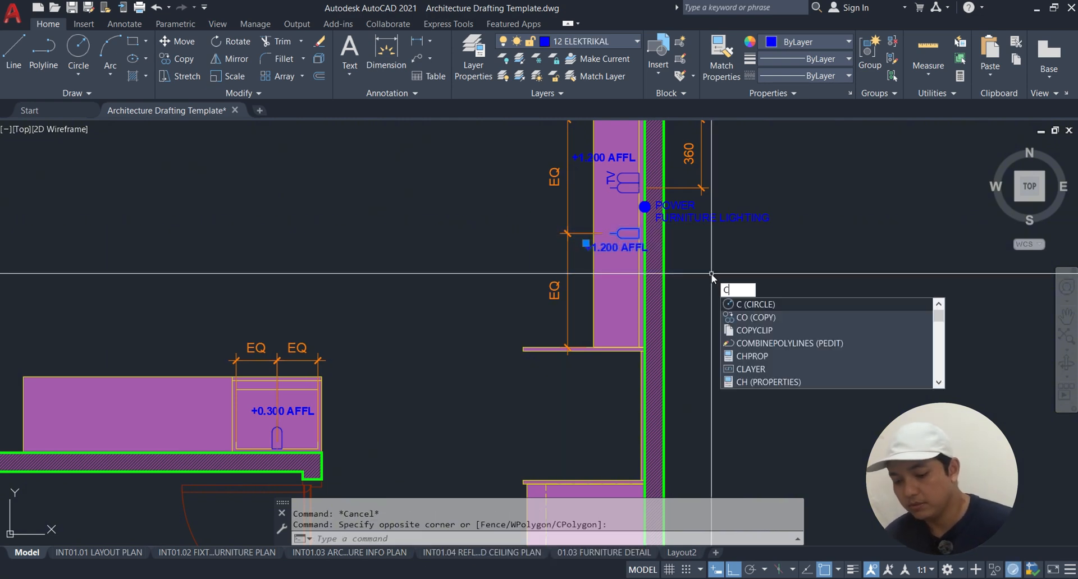
pyautogui.press('Return')
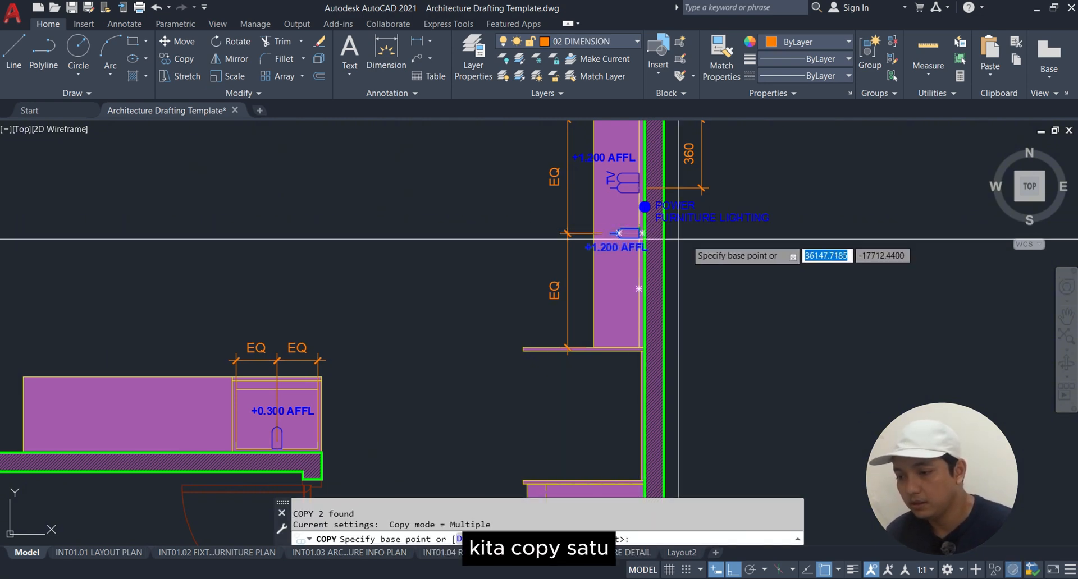
pyautogui.click(639, 229)
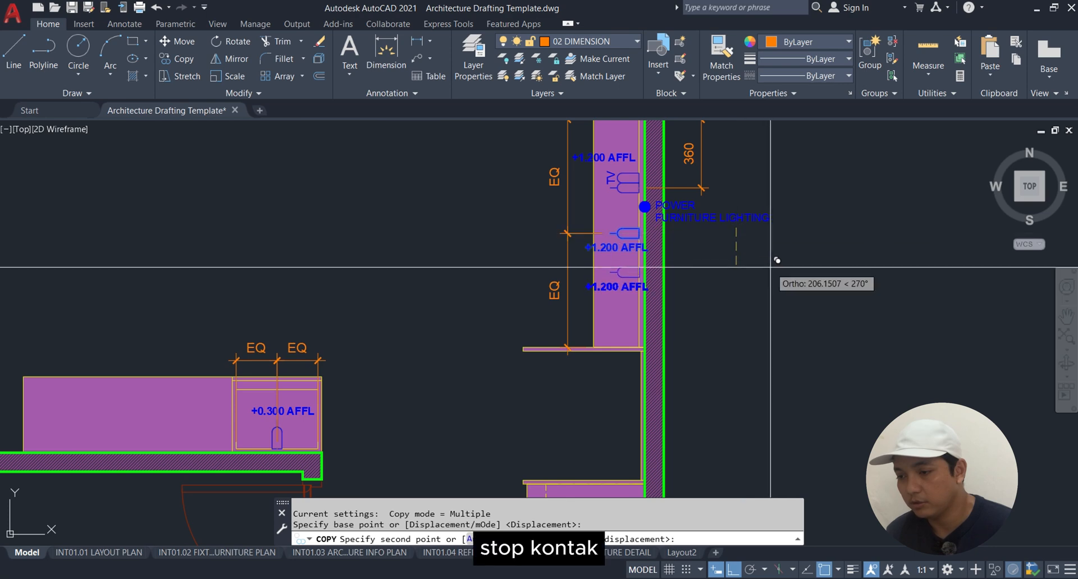
pyautogui.click(784, 411)
pyautogui.press('Escape')
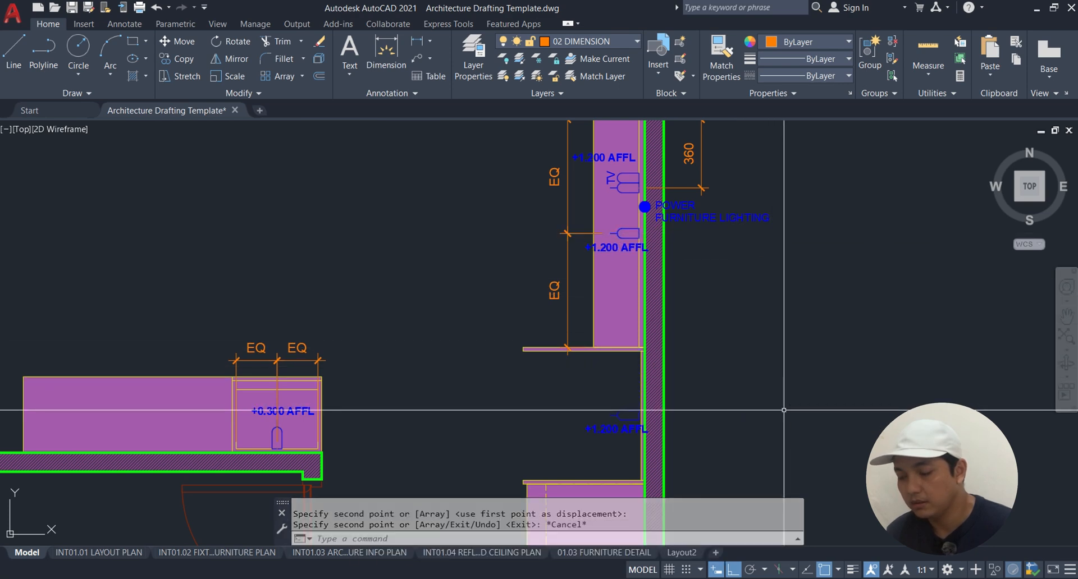
# Step: Move the copied height label about 65 units horizontally away from the wall
pyautogui.click(620, 433)
pyautogui.write('M')
pyautogui.press('Return')
pyautogui.click(784, 372)
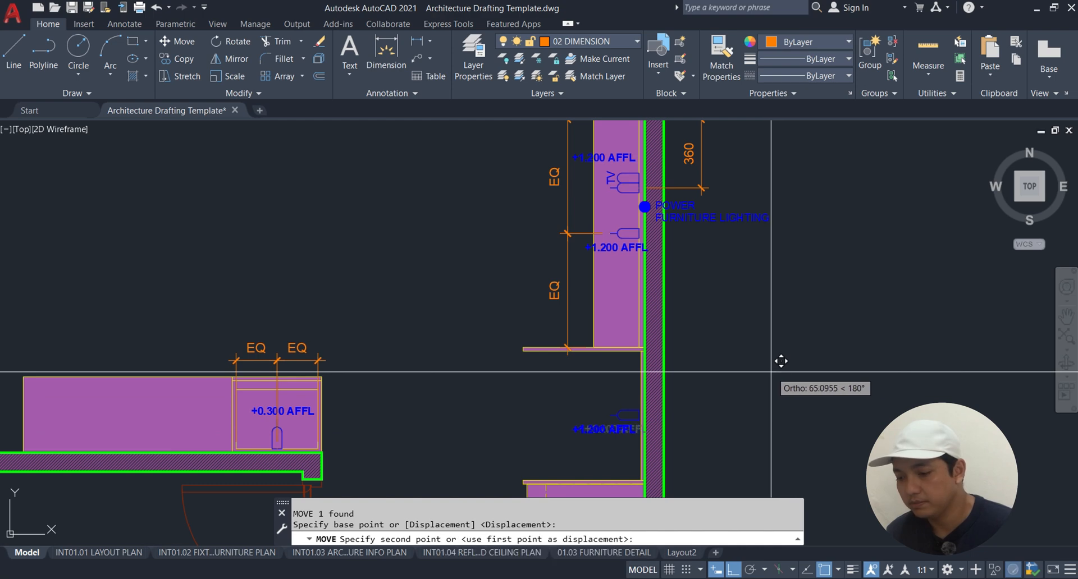
pyautogui.click(770, 373)
# Step: Change the copied outlet's height label to +0.300 AFFL
pyautogui.doubleClick(585, 429)
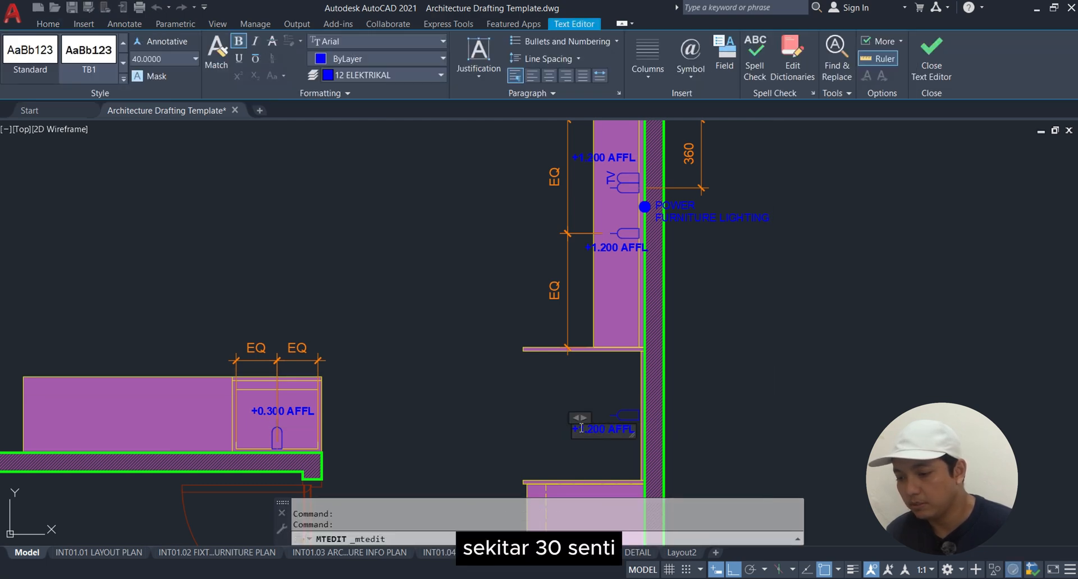
pyautogui.write('+0.3')
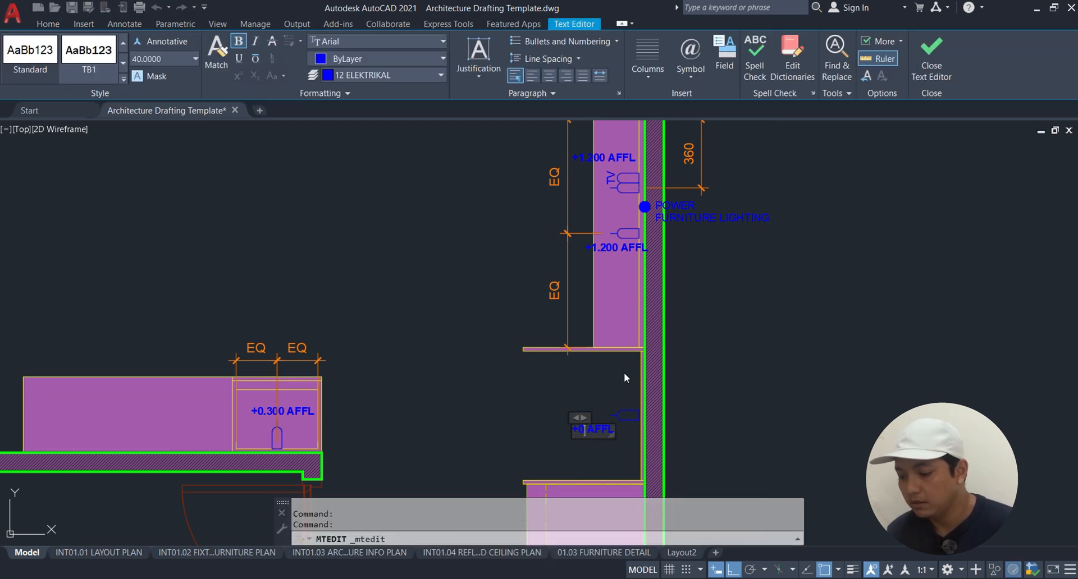
pyautogui.write('00')
pyautogui.click(774, 364)
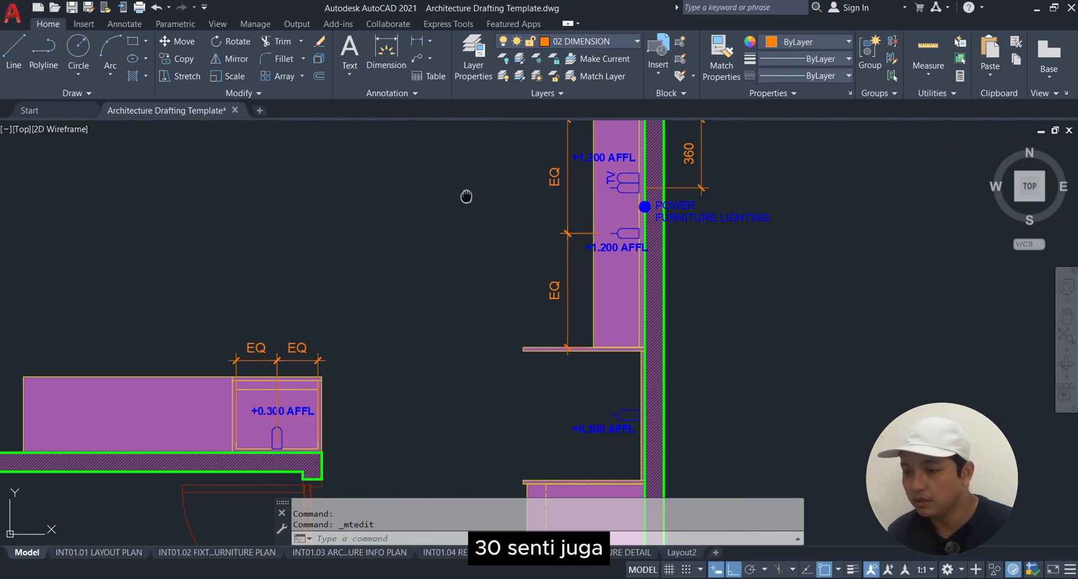
# Step: Compare the furniture lighting power point beside the TV outlets with the furniture shown in the ceiling plan
pyautogui.moveTo(466, 197); pyautogui.dragTo(437, 260, button='middle')
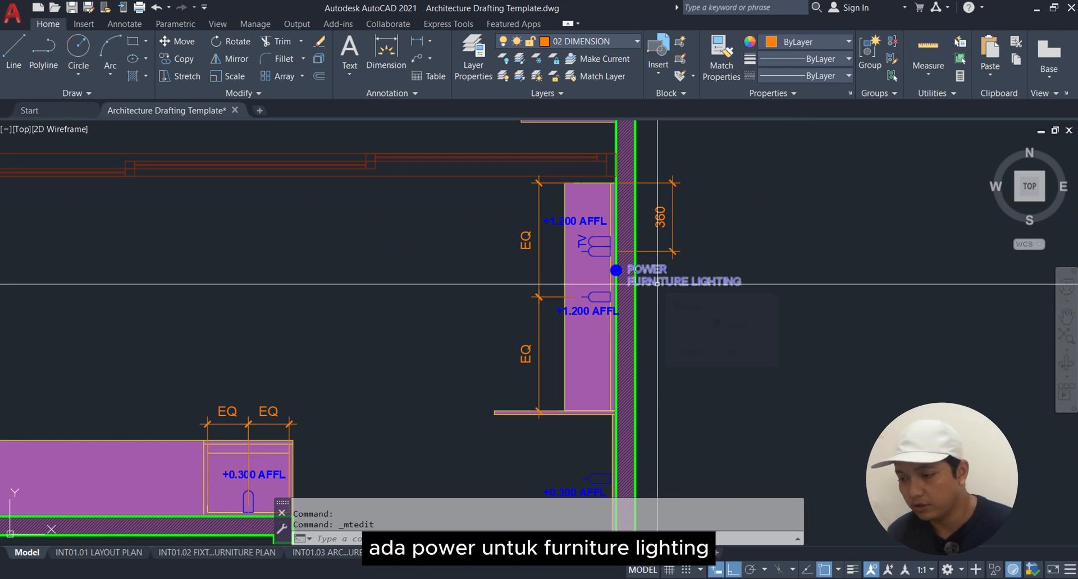
pyautogui.scroll(-4, 662, 286)
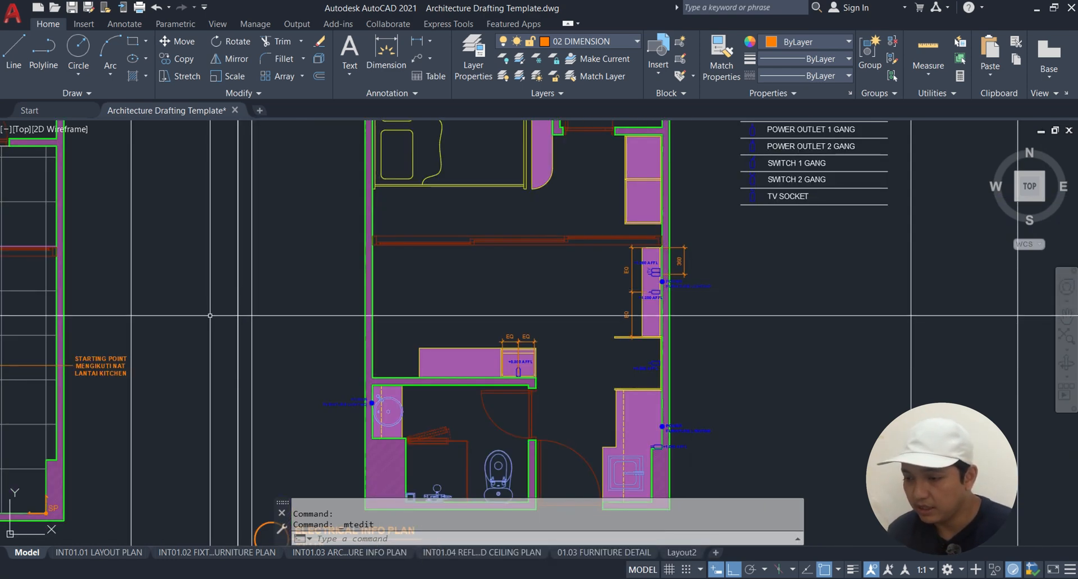
pyautogui.moveTo(209, 315); pyautogui.dragTo(879, 322, button='middle')
pyautogui.moveTo(311, 276); pyautogui.dragTo(916, 280, button='middle')
pyautogui.scroll(4, 488, 292)
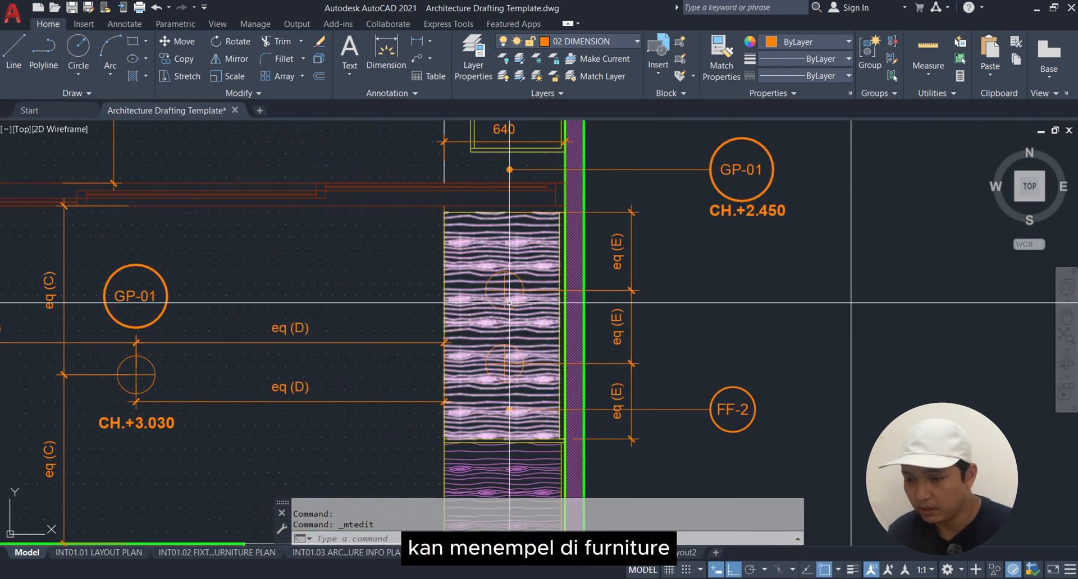
pyautogui.scroll(-4, 509, 303)
pyautogui.moveTo(978, 301); pyautogui.dragTo(333, 298, button='middle')
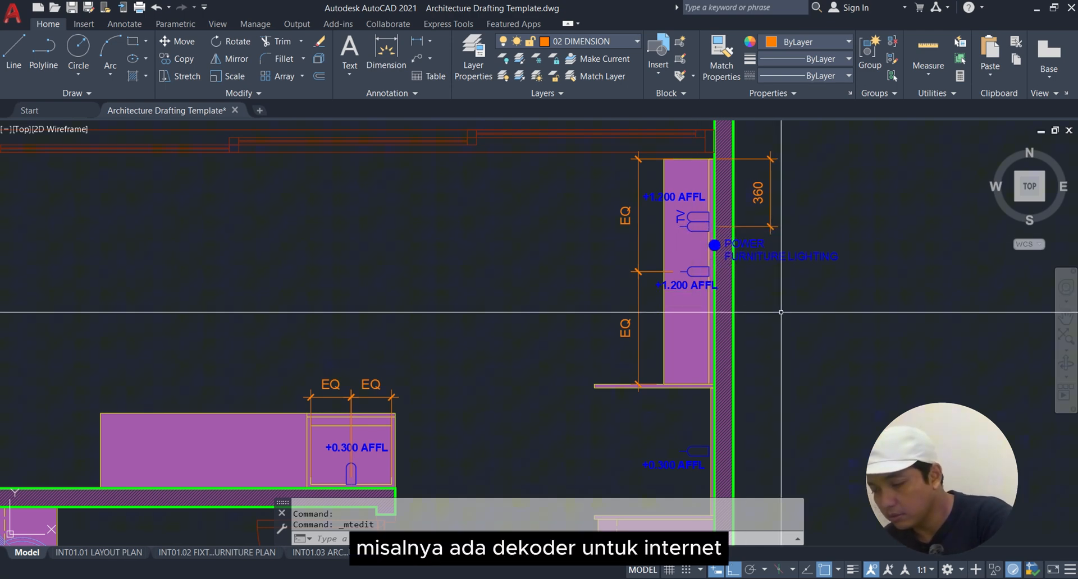
# Step: Examine how the kitchen, recess and low cabinet outlets are located by walls and EQ dimensions in the electrical info plan
pyautogui.moveTo(840, 481); pyautogui.dragTo(783, 229, button='middle')
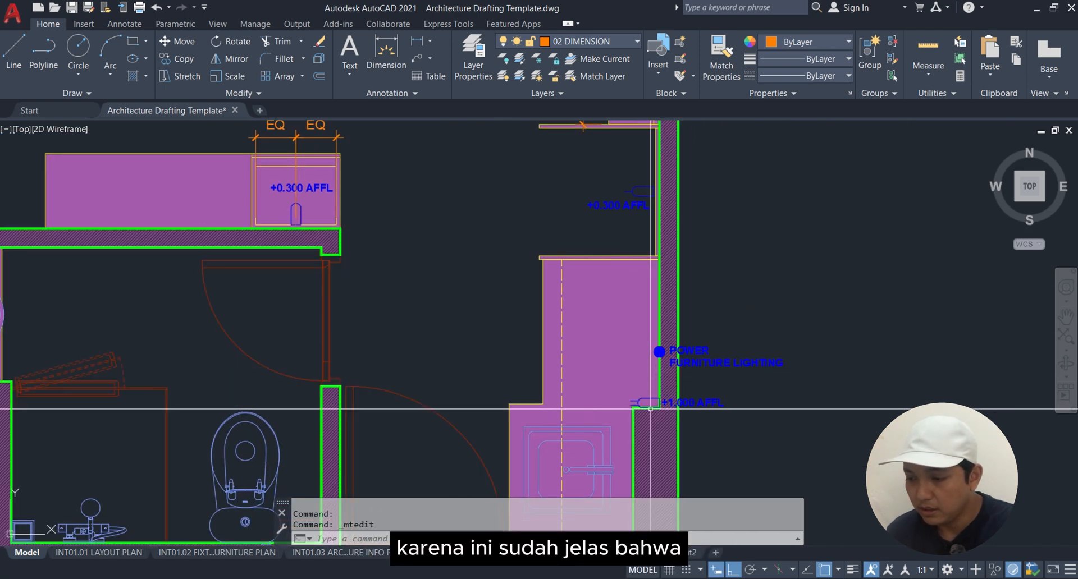
pyautogui.scroll(4, 634, 403)
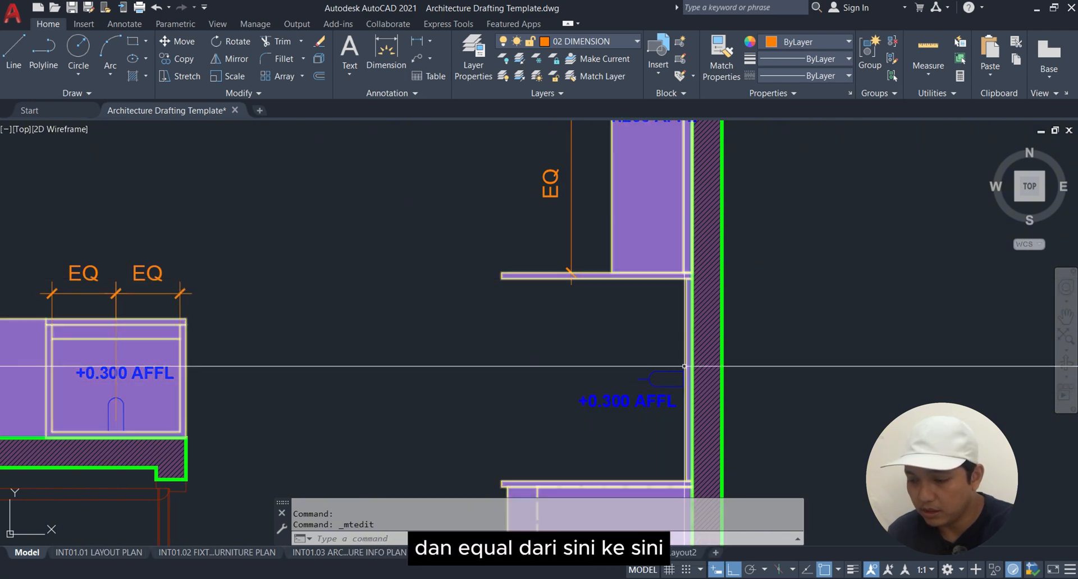
pyautogui.moveTo(223, 367); pyautogui.dragTo(563, 384, button='middle')
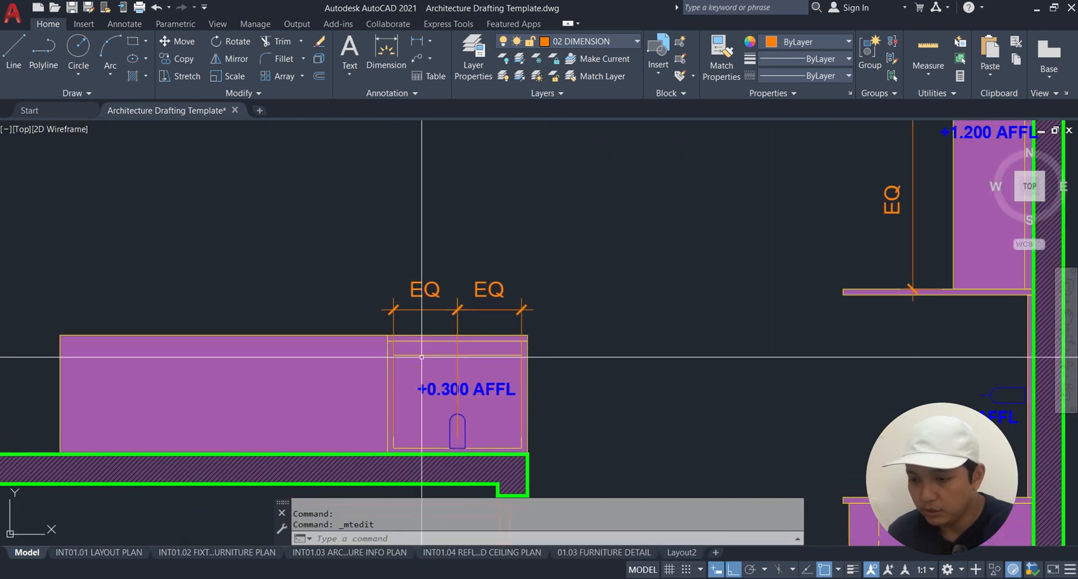
pyautogui.moveTo(859, 270)
pyautogui.mouseDown(button='middle')
pyautogui.moveTo(579, 450)
pyautogui.moveTo(516, 514)
pyautogui.mouseUp(button='middle')
pyautogui.scroll(-2, 515, 351)
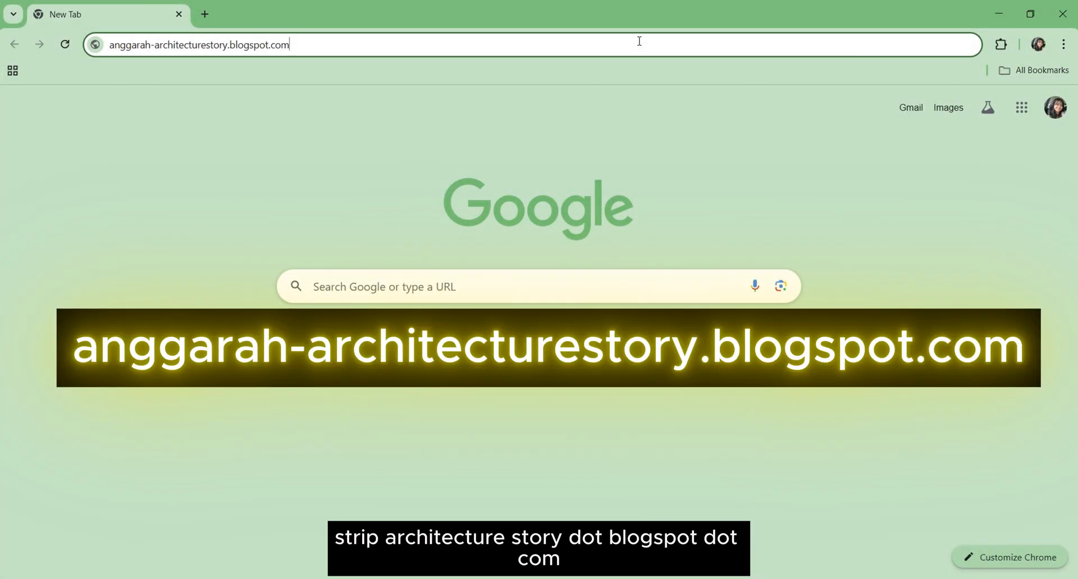
# Step: Switch to Chrome, load the Architecture Story blog and follow the template download link in its Interior Design - AutoCAD Template post
pyautogui.press('Return')
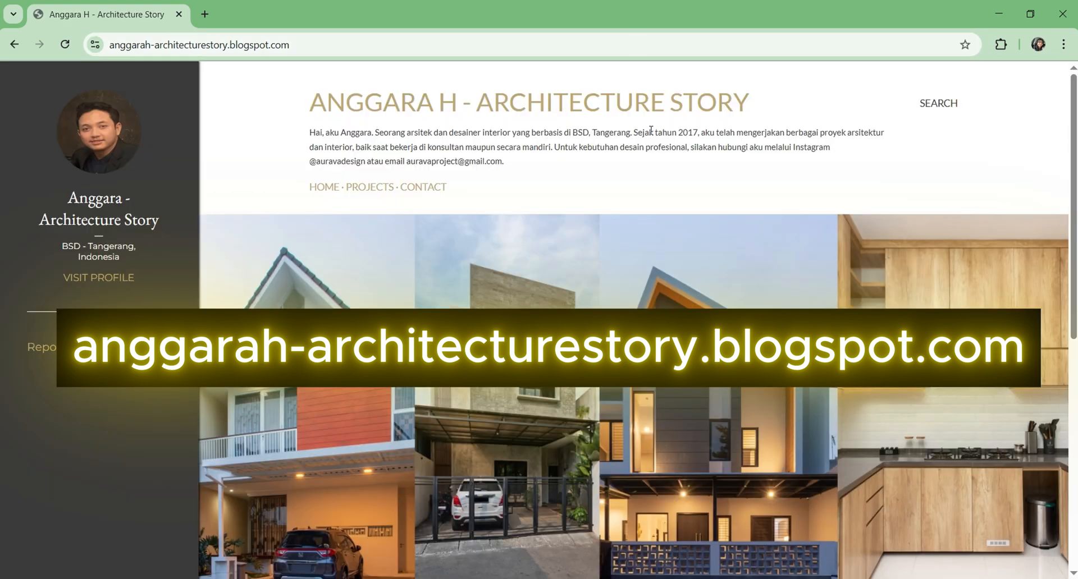
pyautogui.scroll(-7, 654, 228)
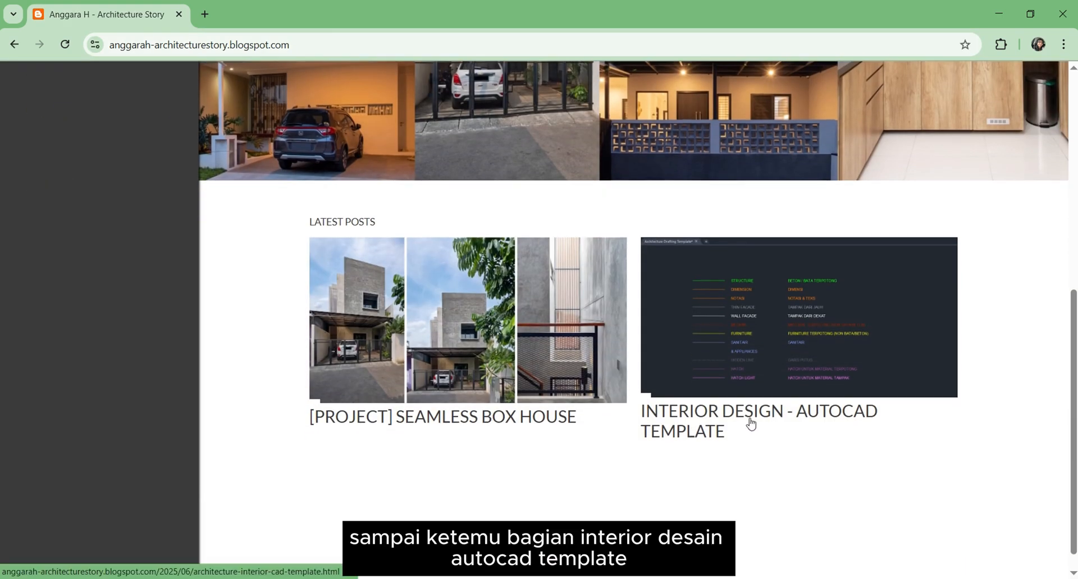
pyautogui.click(767, 424)
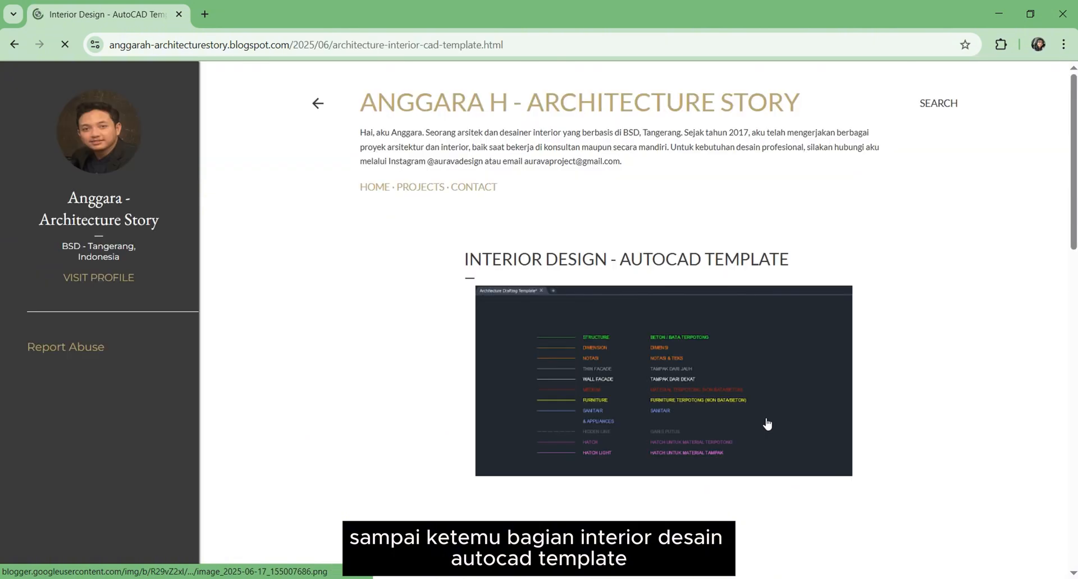
pyautogui.scroll(-10, 766, 424)
pyautogui.scroll(-3, 766, 424)
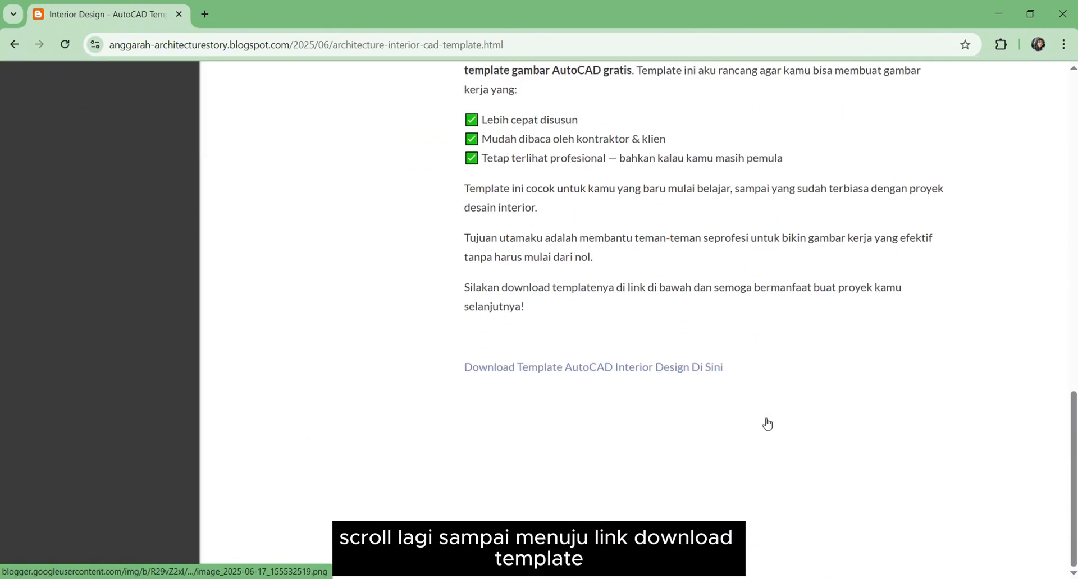
pyautogui.click(696, 370)
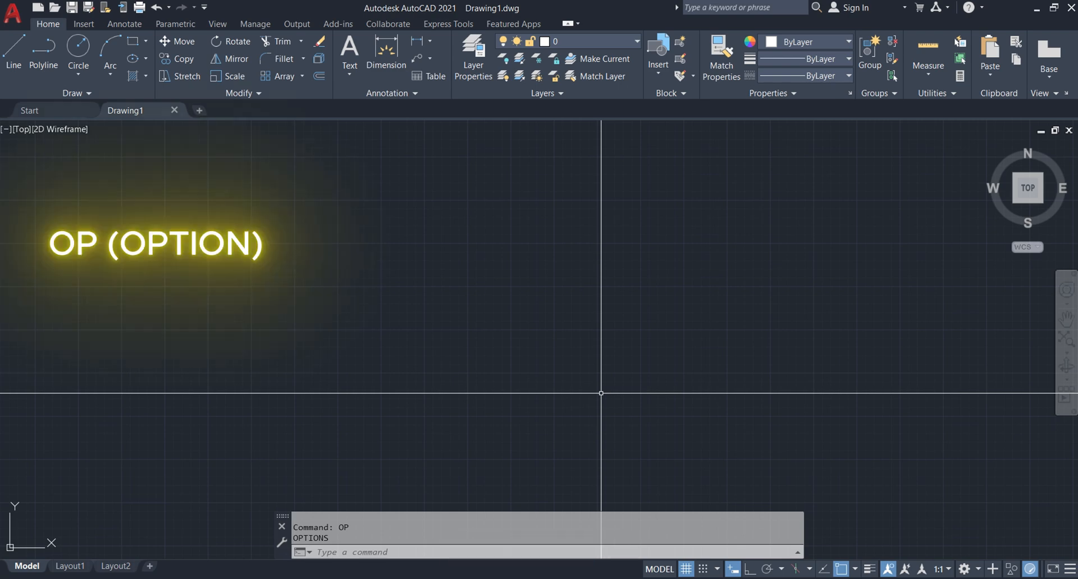
# Step: Add a new Support File Search Path entry in Options and browse Documents for the HATCHING folder
pyautogui.write('p')
pyautogui.press('Return')
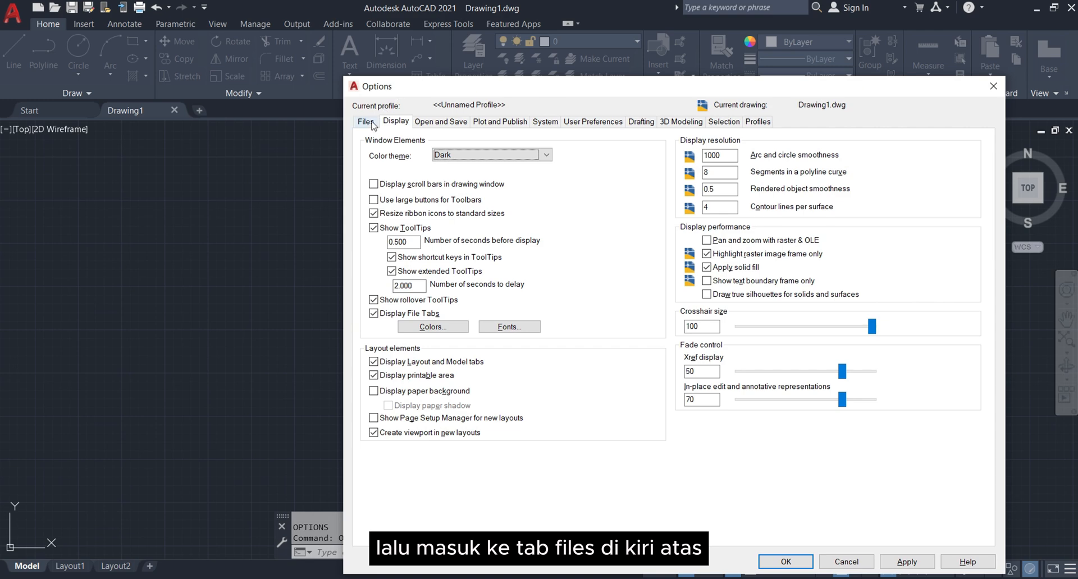
pyautogui.click(366, 122)
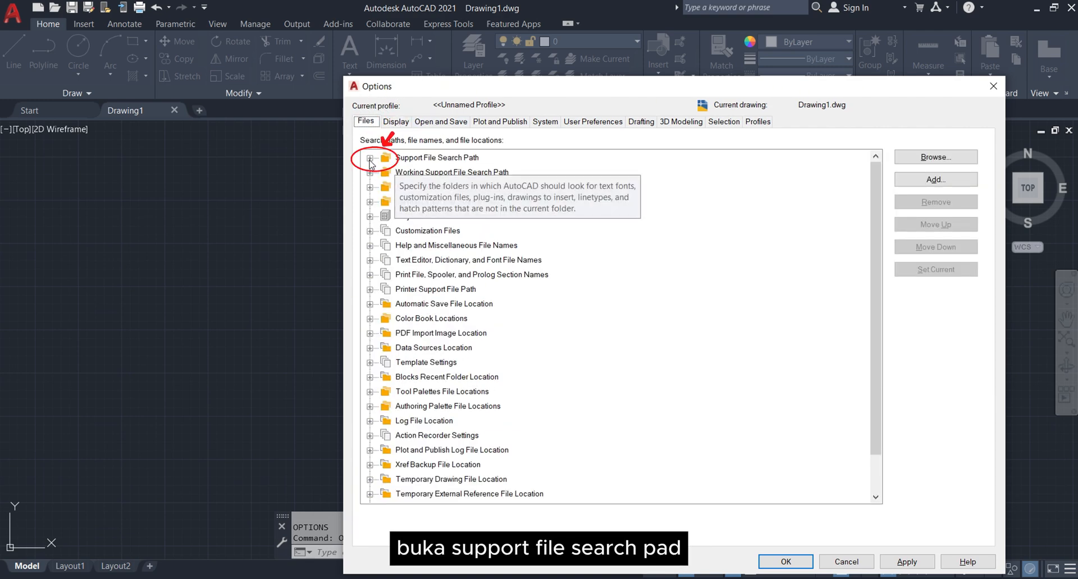
pyautogui.click(370, 159)
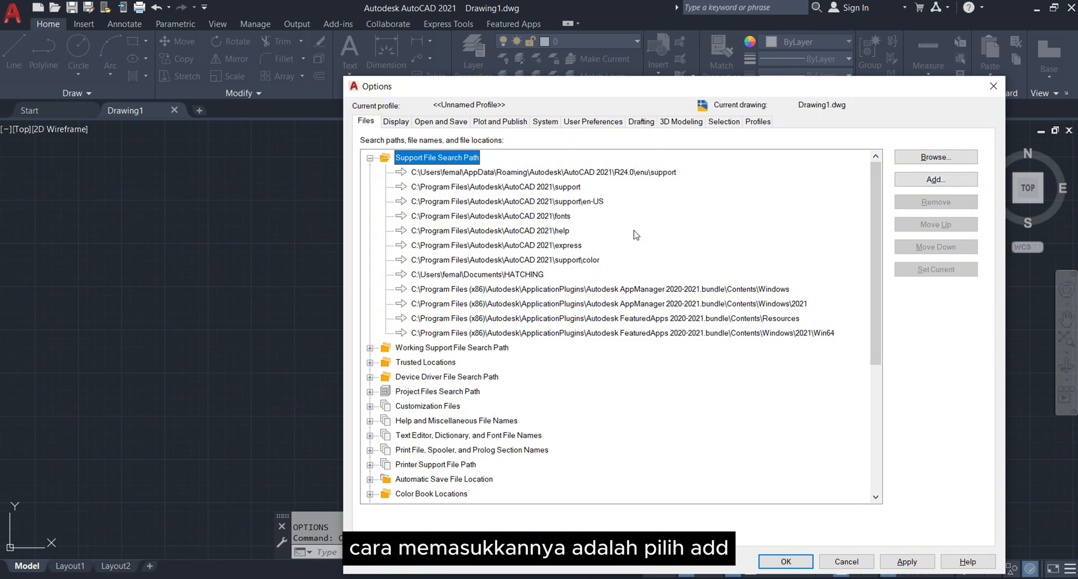
pyautogui.click(935, 179)
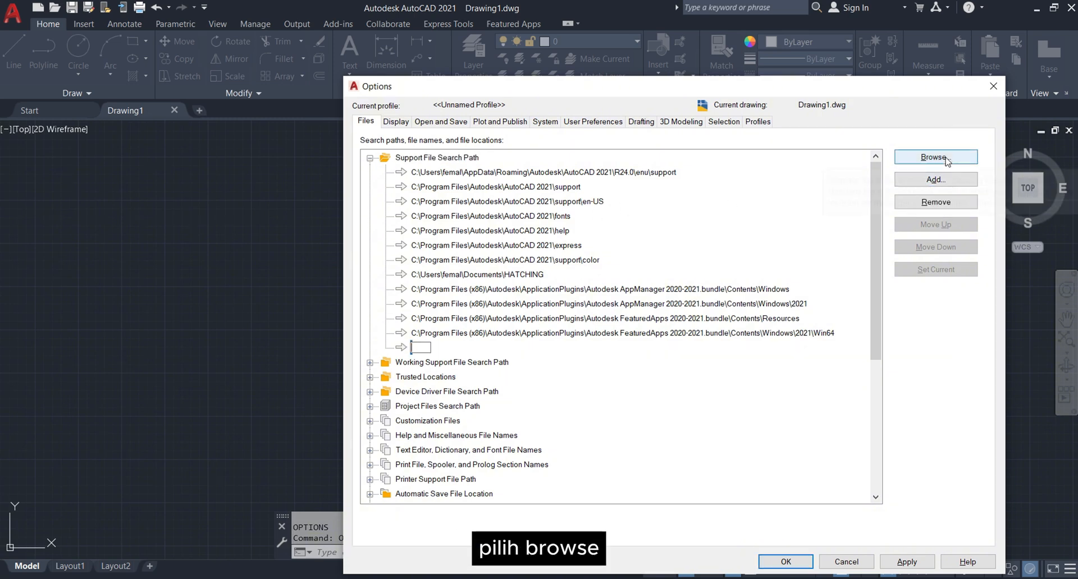
pyautogui.click(945, 160)
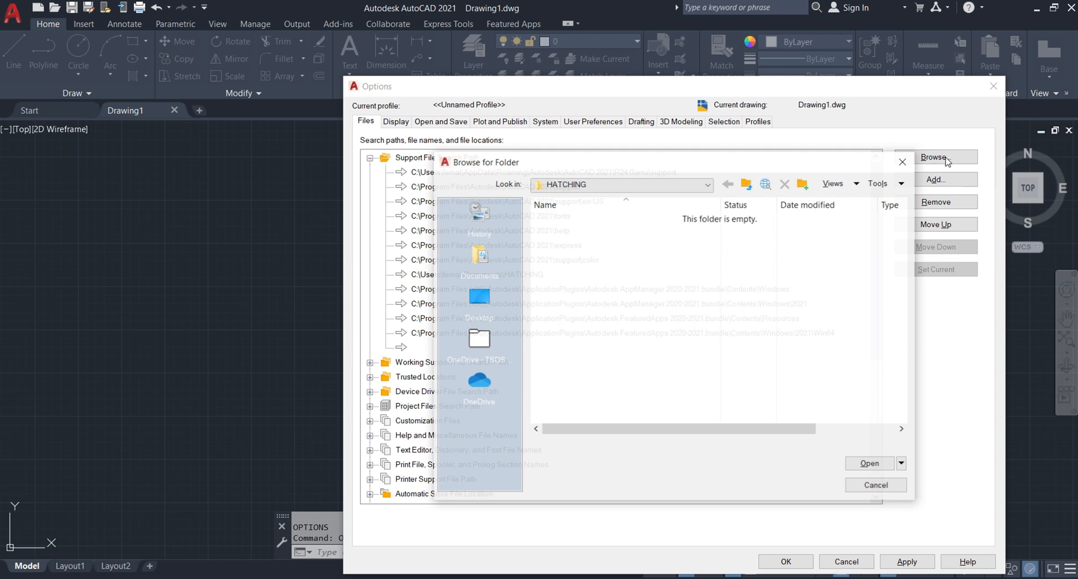
pyautogui.click(481, 260)
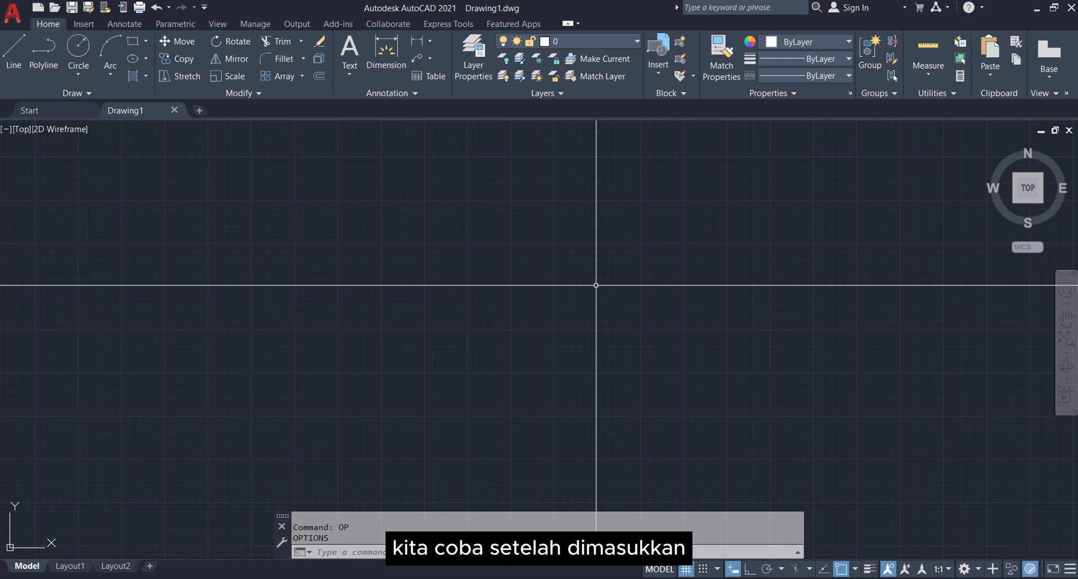
# Step: Start the Hatch command and look through the pattern gallery for the added hatch patterns, down to the PARQUET group
pyautogui.write('H')
pyautogui.press('Return')
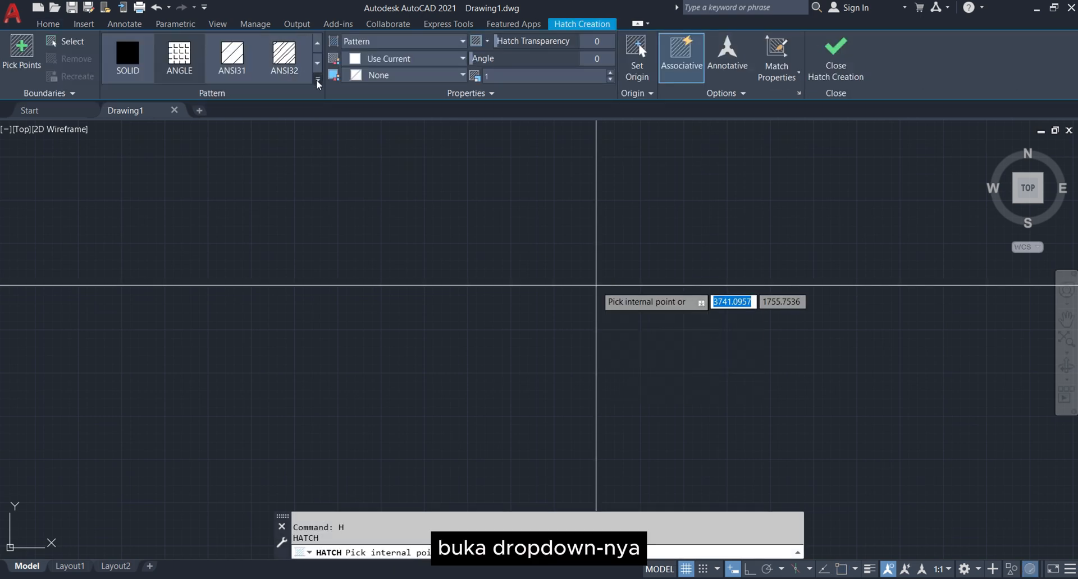
pyautogui.click(317, 82)
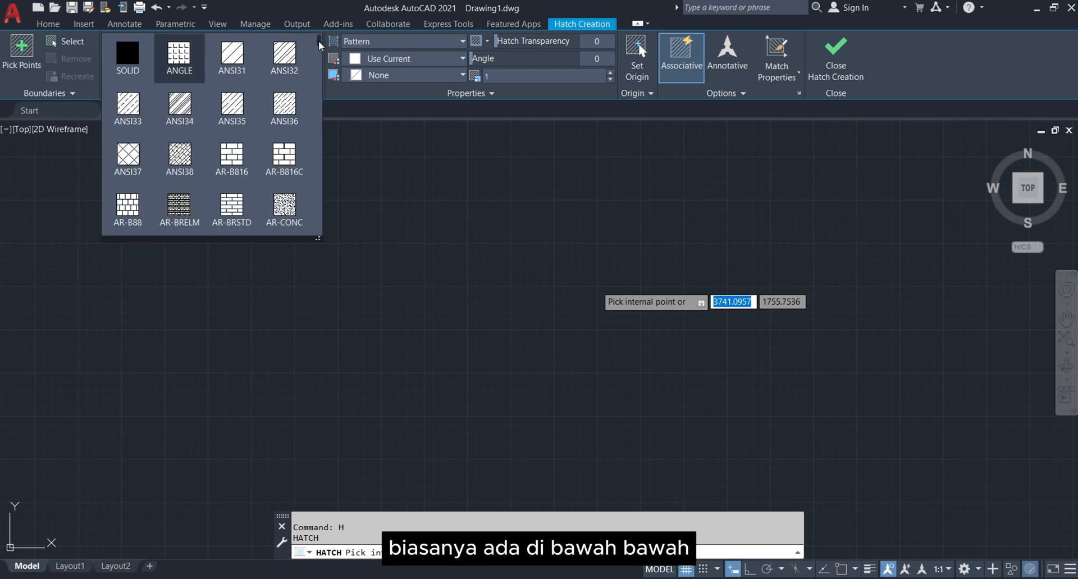
pyautogui.scroll(-10, 319, 45)
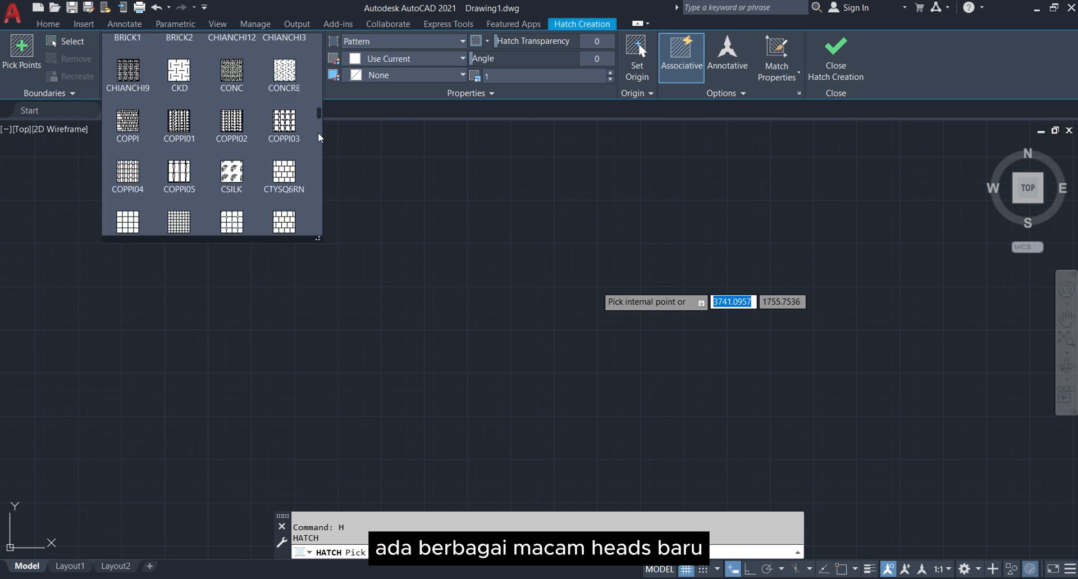
pyautogui.scroll(-10, 318, 138)
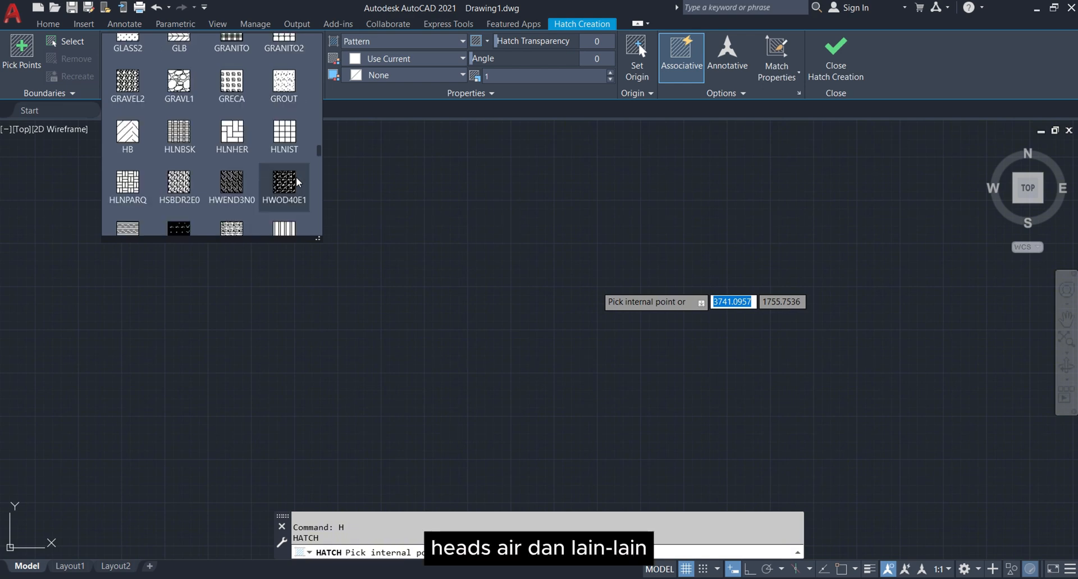
pyautogui.scroll(-10, 297, 182)
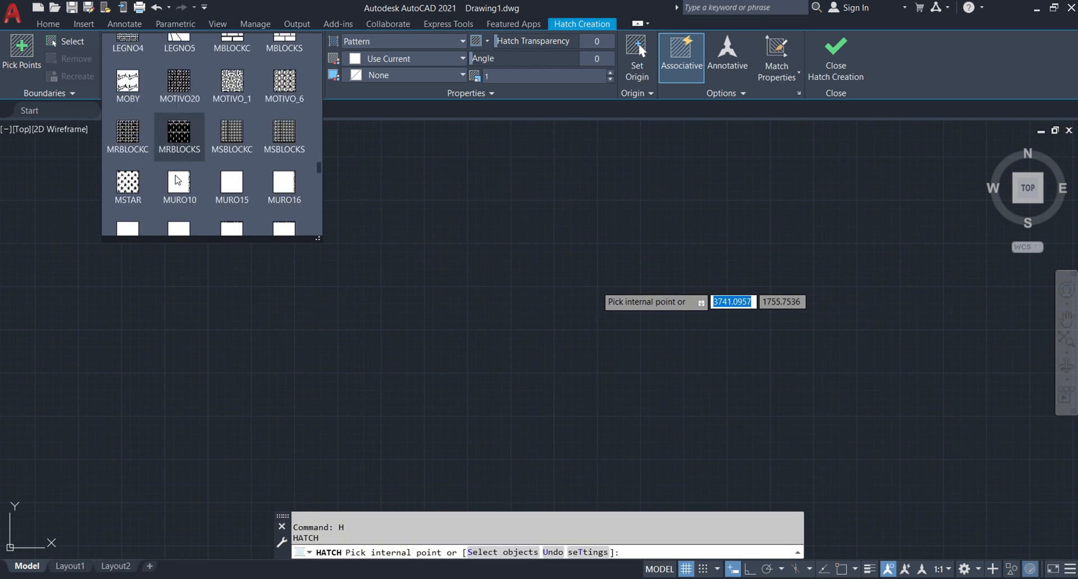
pyautogui.scroll(-4, 176, 180)
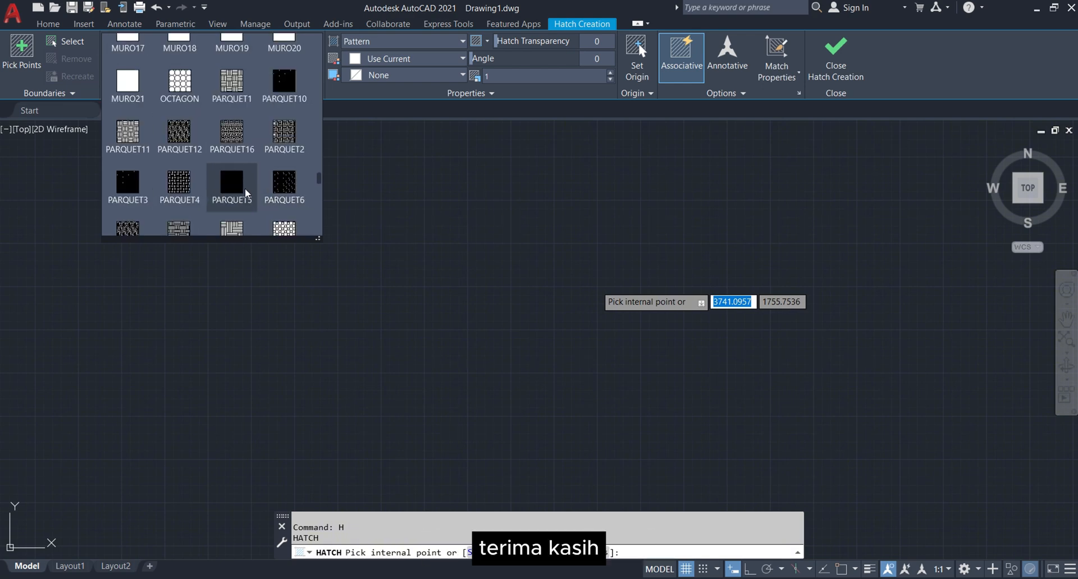